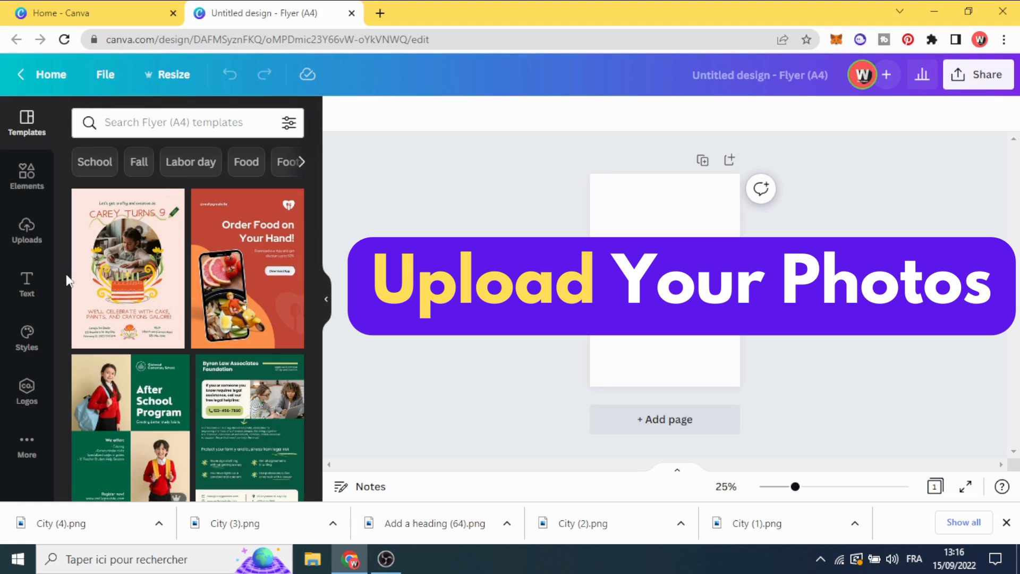
Upload the downloaded images City (4).png and City (3).png to the uploads library
click(34, 244)
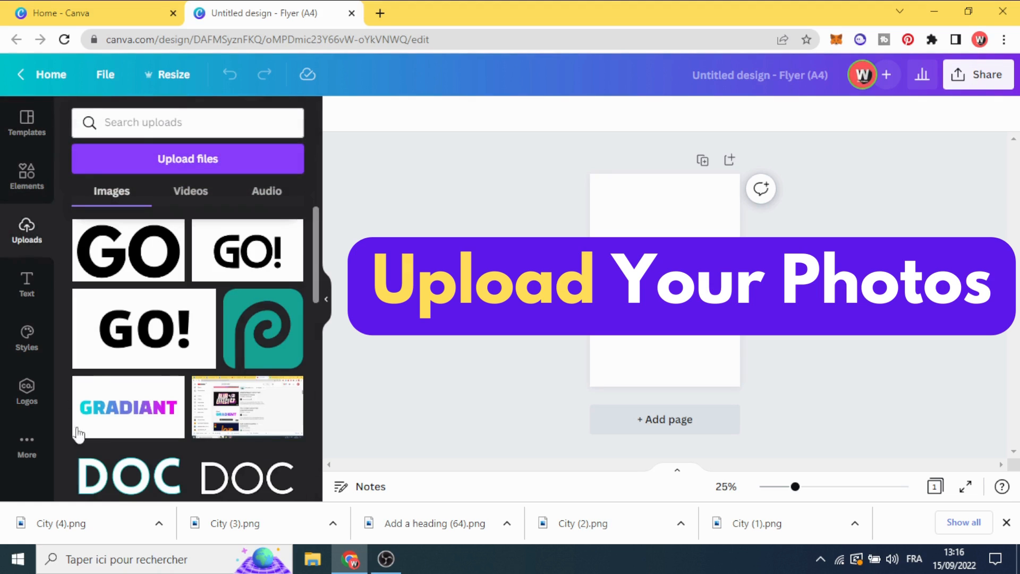
drag(79, 528, 135, 318)
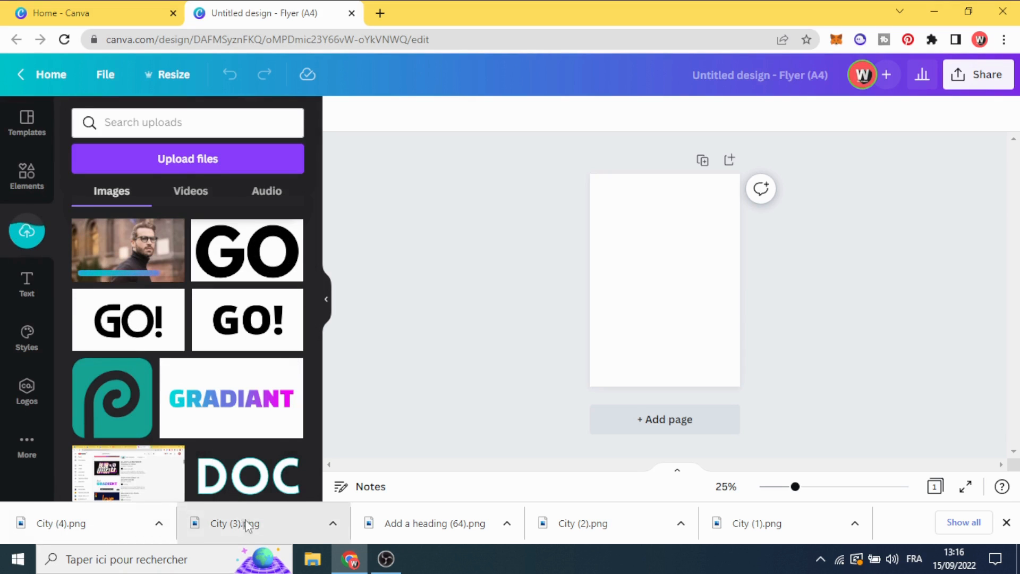
drag(246, 522, 186, 324)
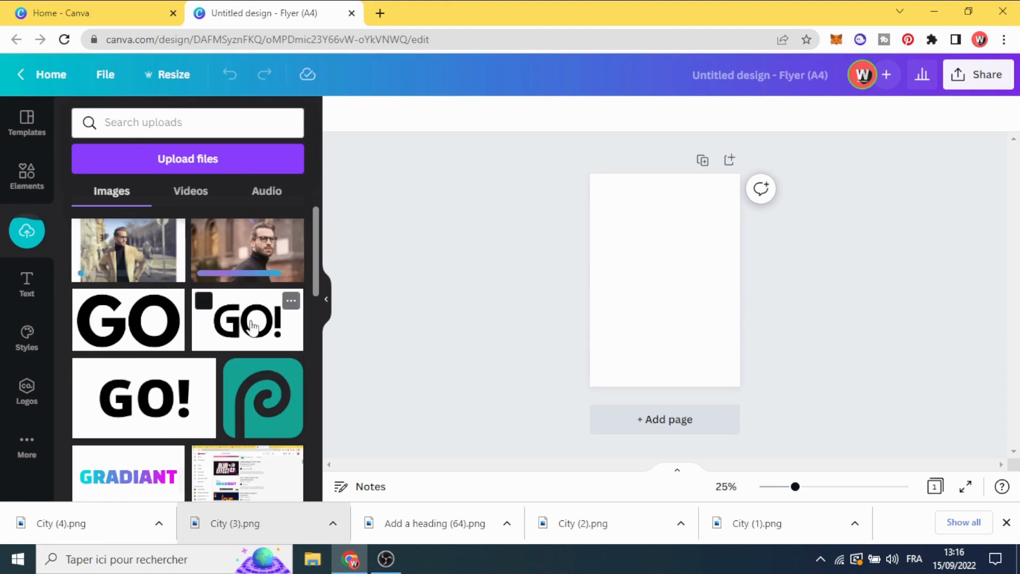
Place the uploaded close-up portrait on the flyer page and enlarge it to span the page's full width from the top edge
click(234, 263)
drag(691, 282, 829, 390)
drag(691, 300, 641, 287)
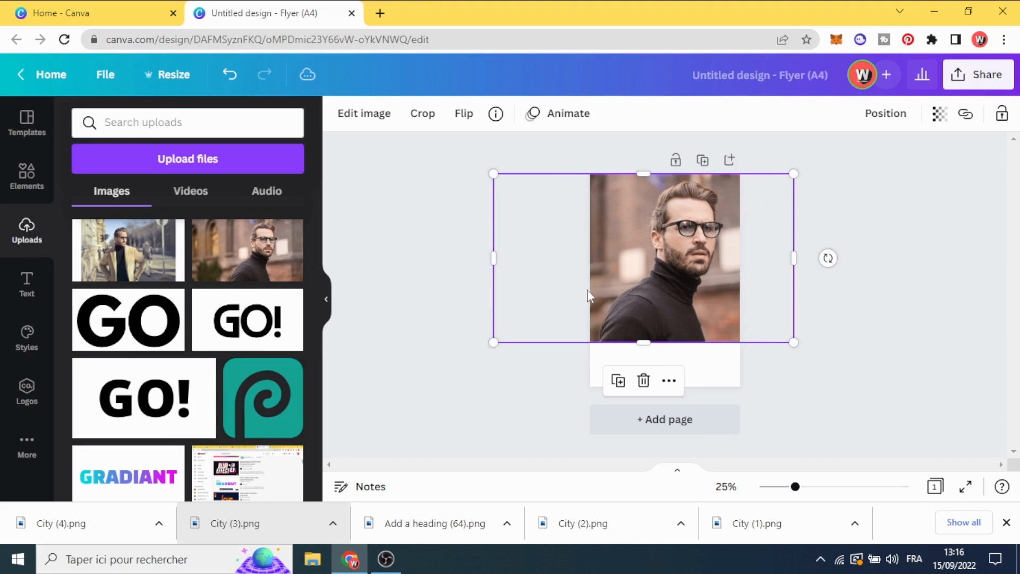
Give the portrait photo the Duotone effect with the Peppermint preset
click(366, 118)
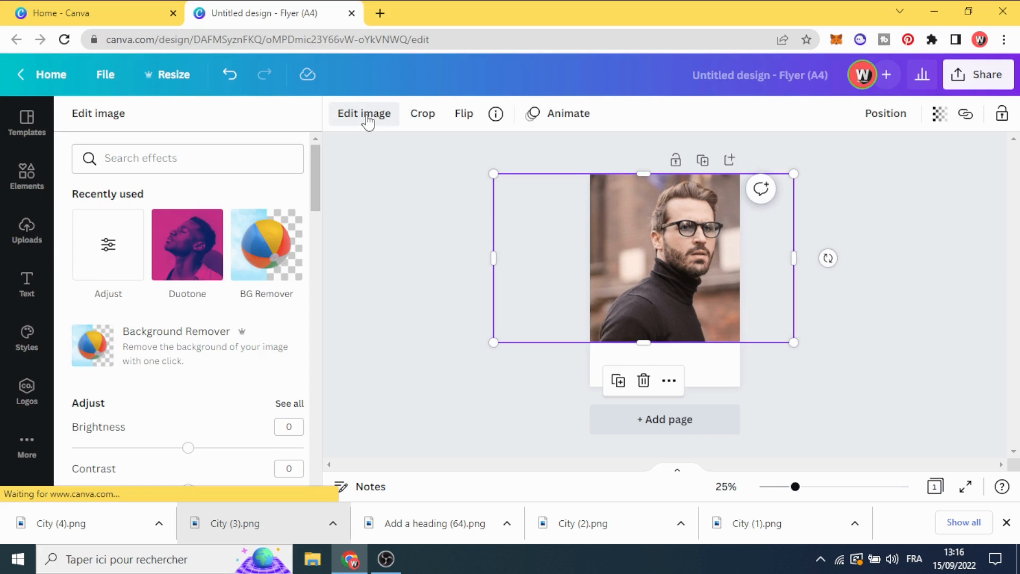
click(188, 243)
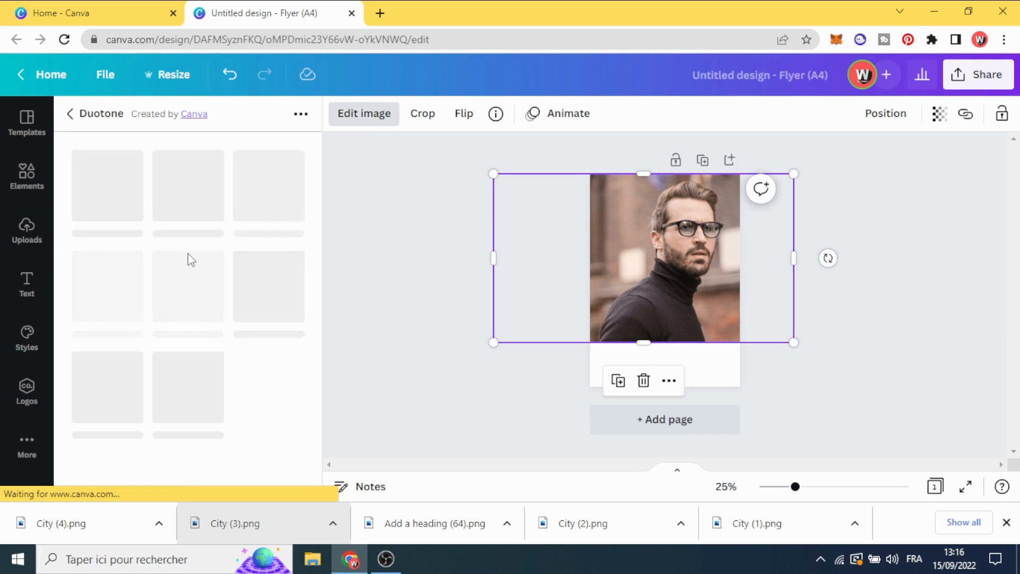
scroll(250, 346, down, 3)
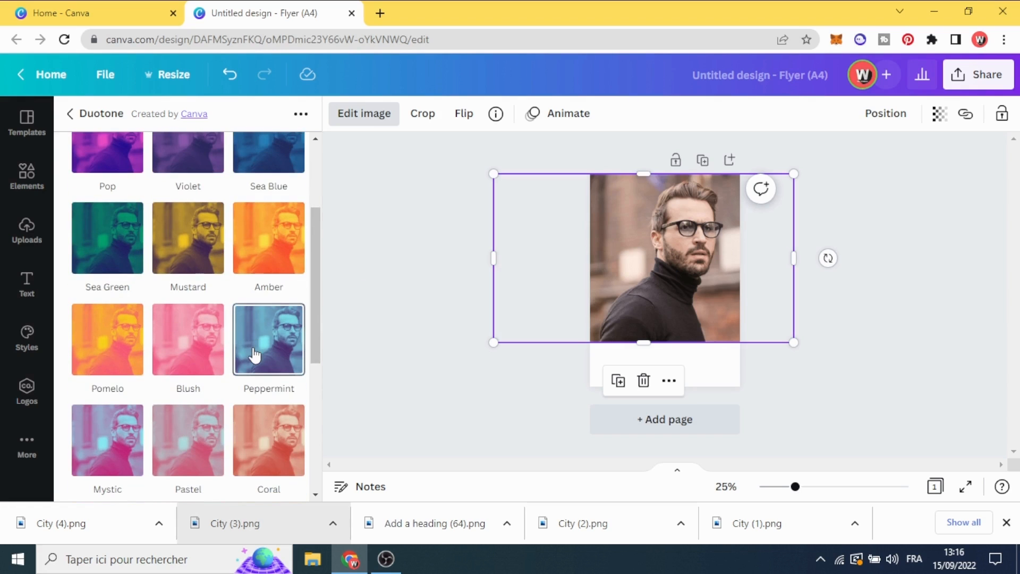
scroll(256, 355, down, 3)
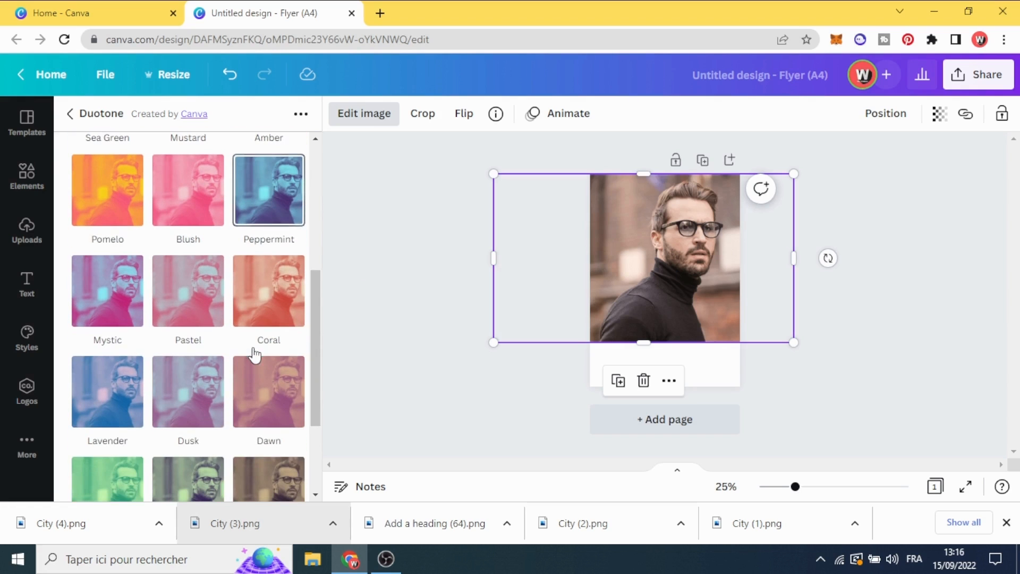
click(269, 200)
click(269, 192)
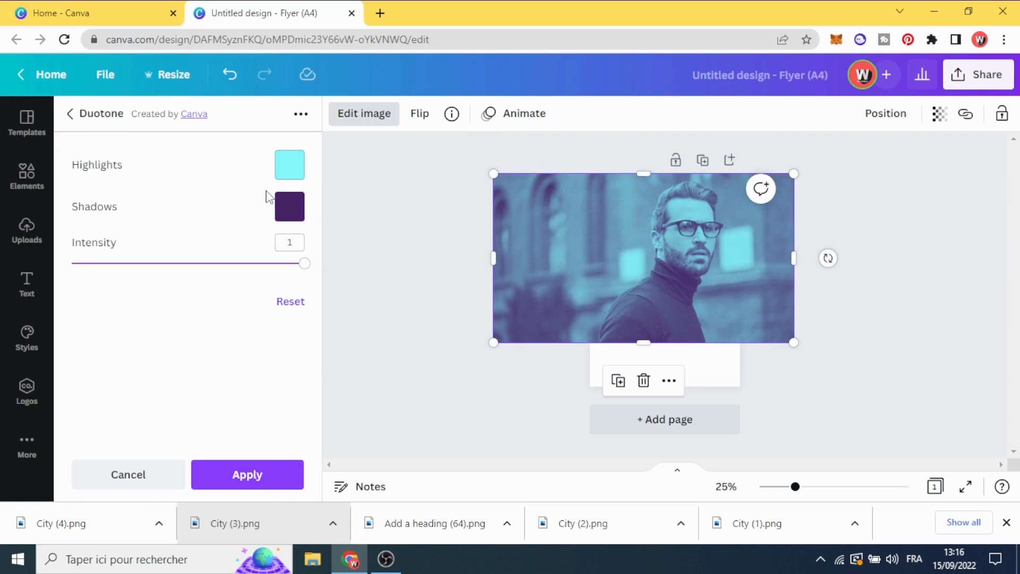
Change the duotone's Shadows colour to the dark teal default colour and deselect the photo
click(288, 215)
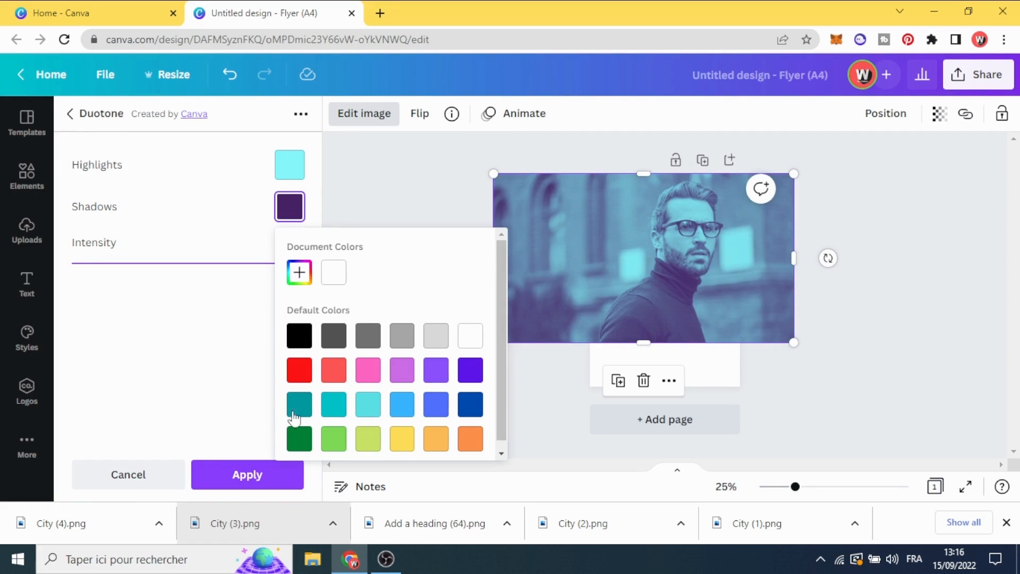
click(297, 408)
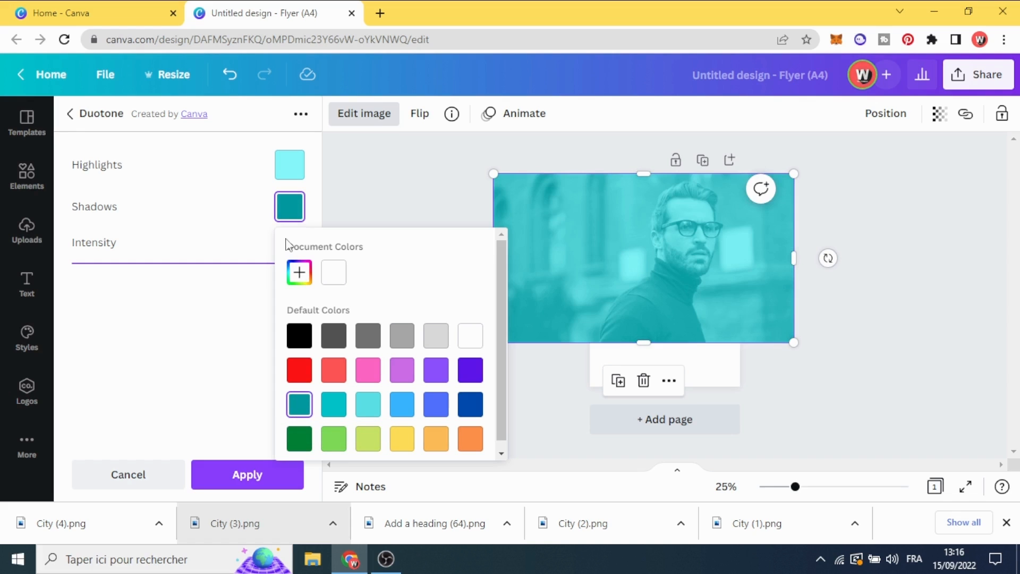
click(342, 175)
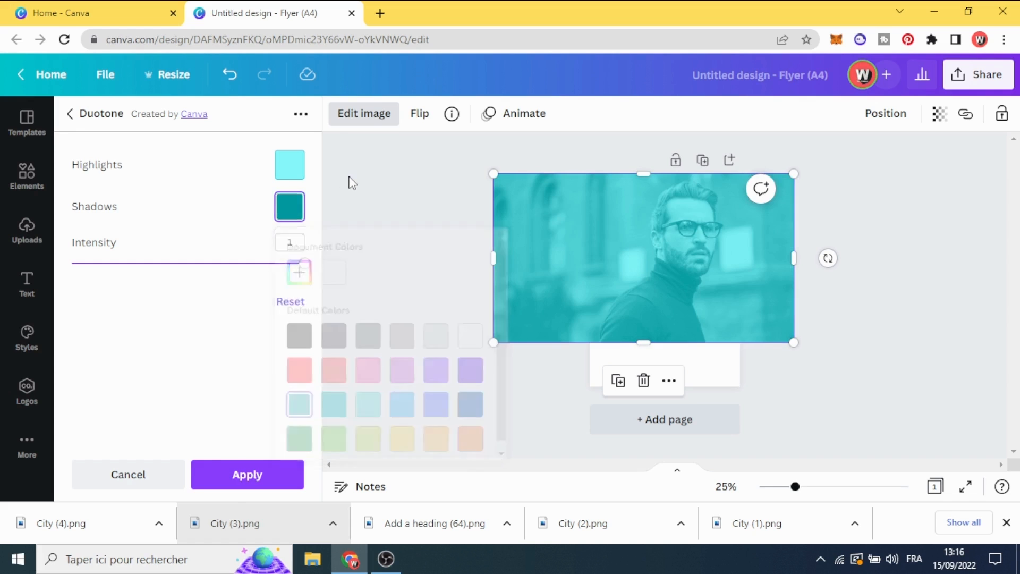
click(348, 178)
click(350, 178)
click(665, 255)
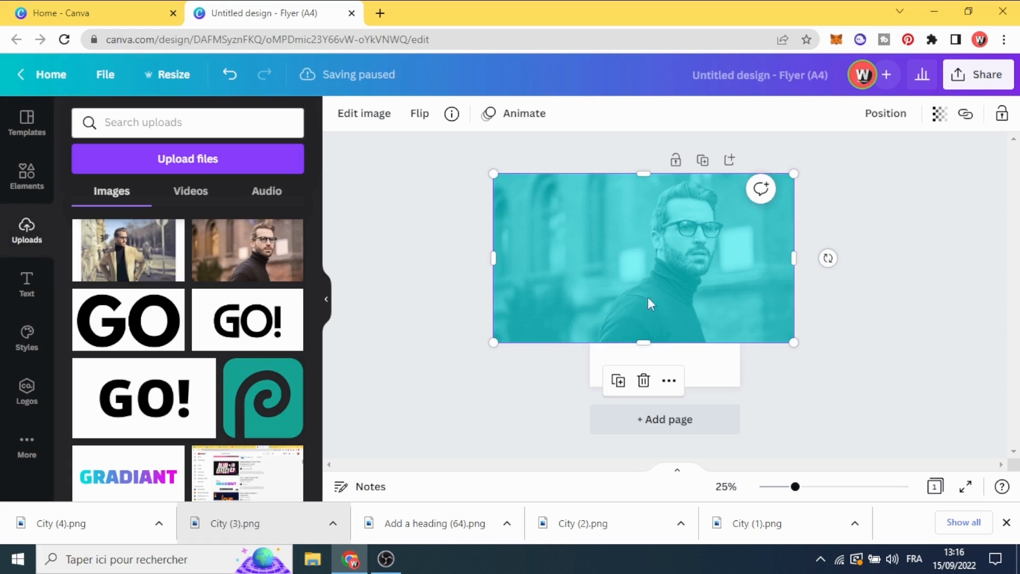
click(595, 365)
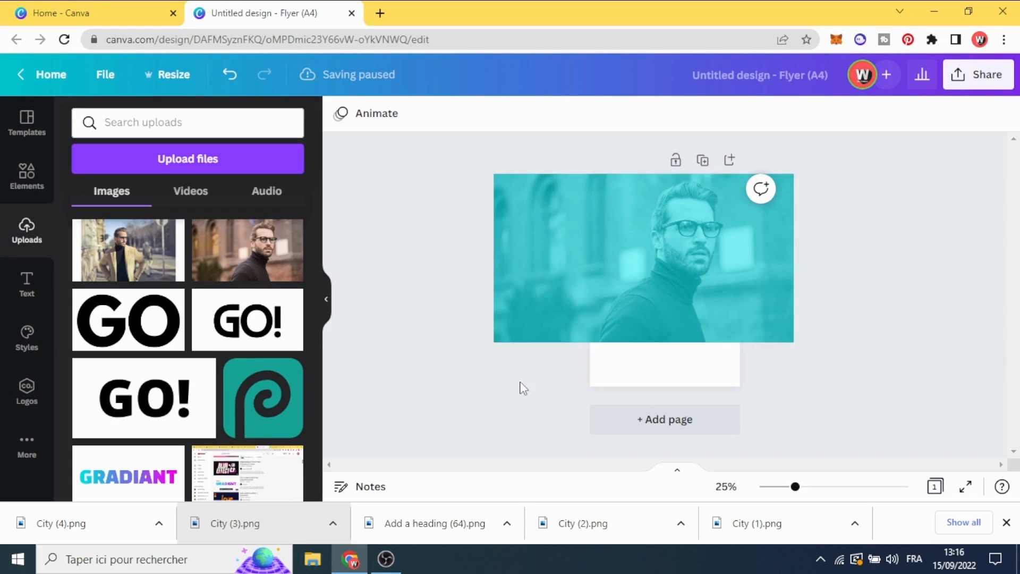
click(576, 314)
click(475, 384)
click(624, 371)
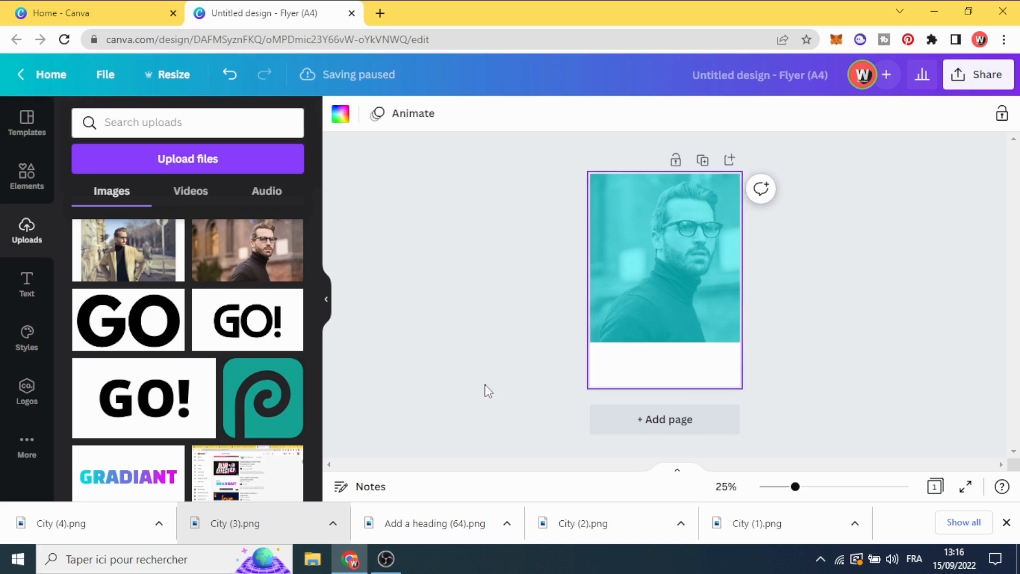
click(482, 392)
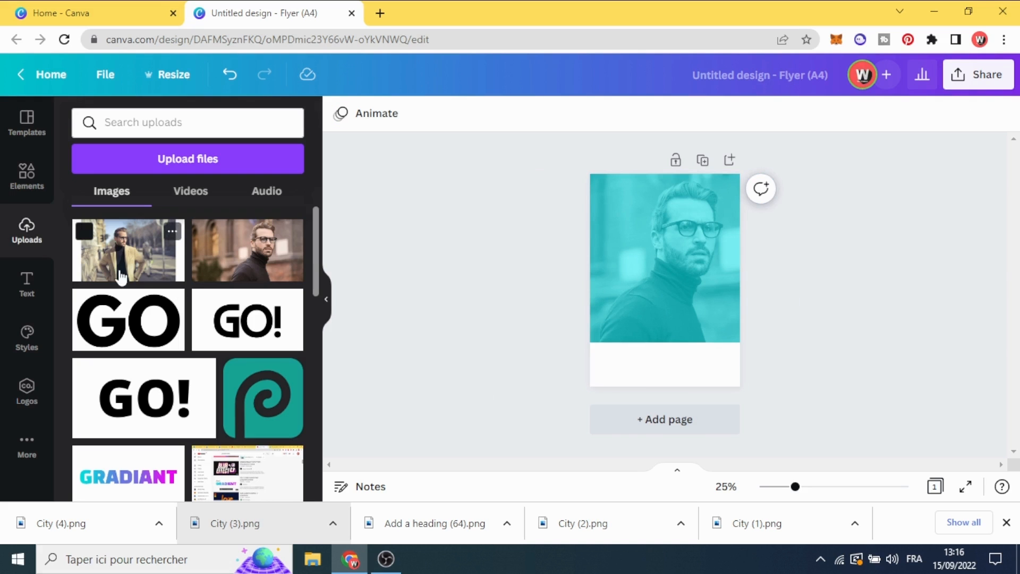
Search the elements for "gradient" graphics and add the purple-to-transparent gradient square to the page
click(28, 179)
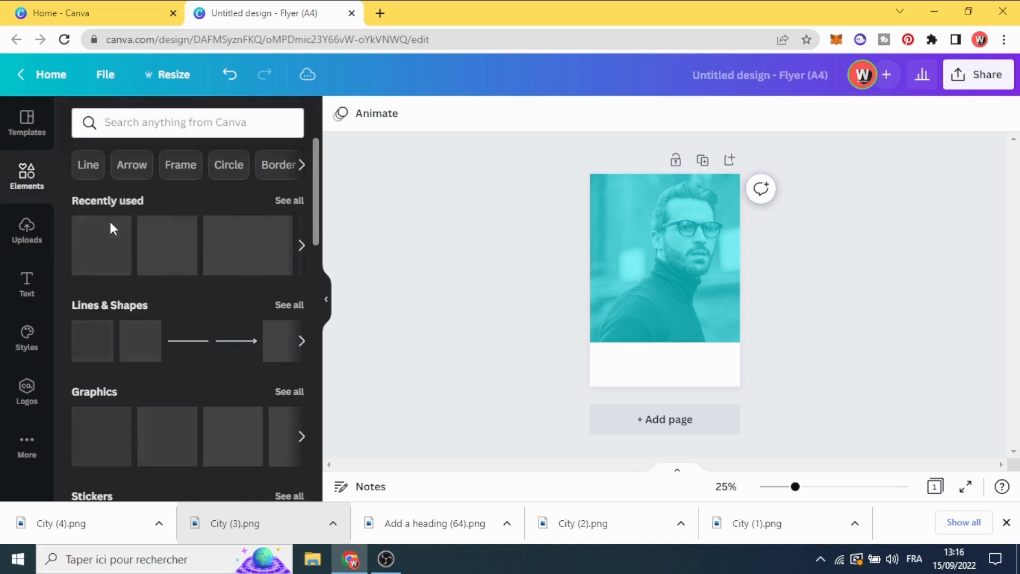
click(144, 123)
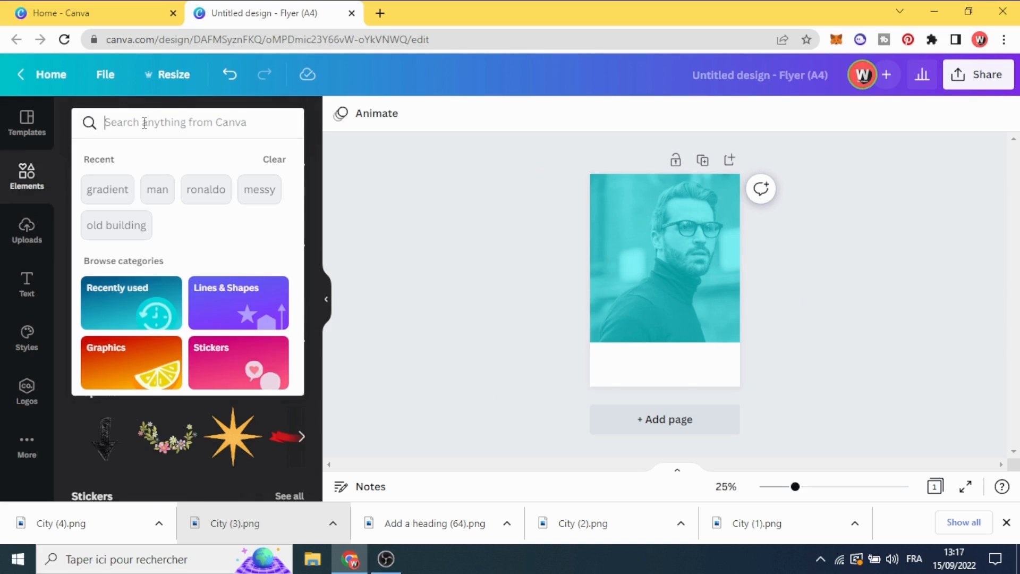
text(gradient)
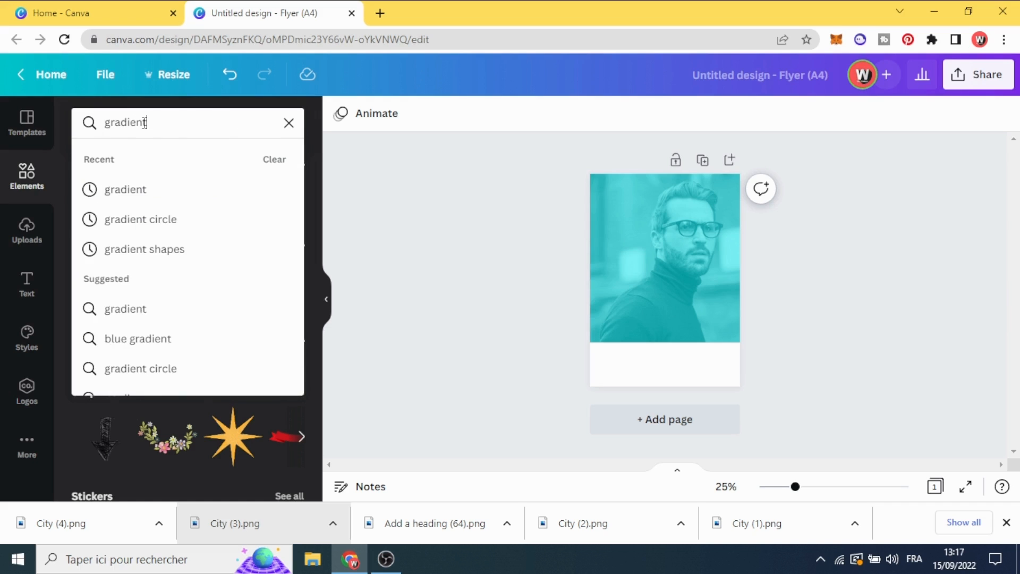
key(Return)
click(126, 159)
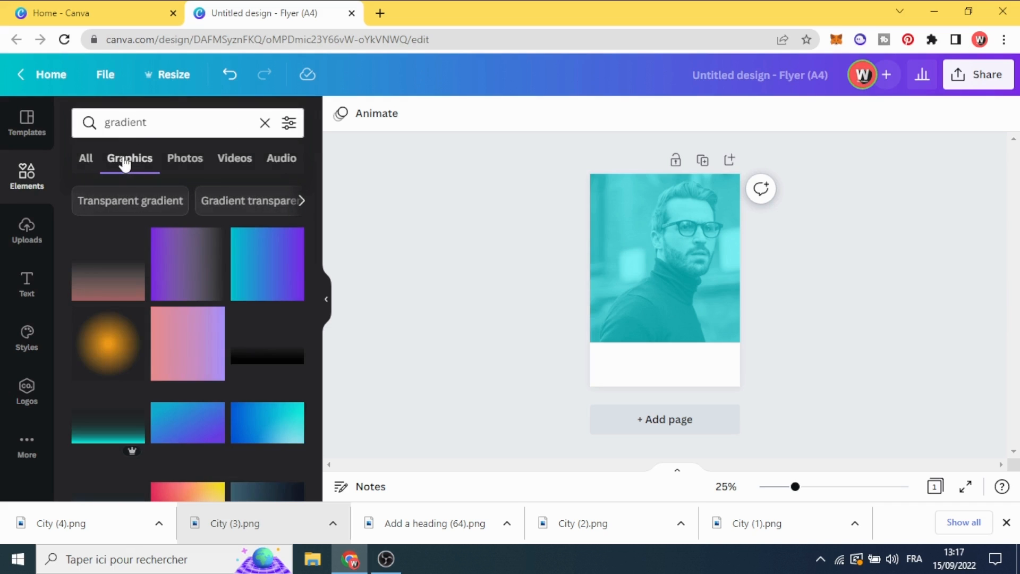
click(166, 269)
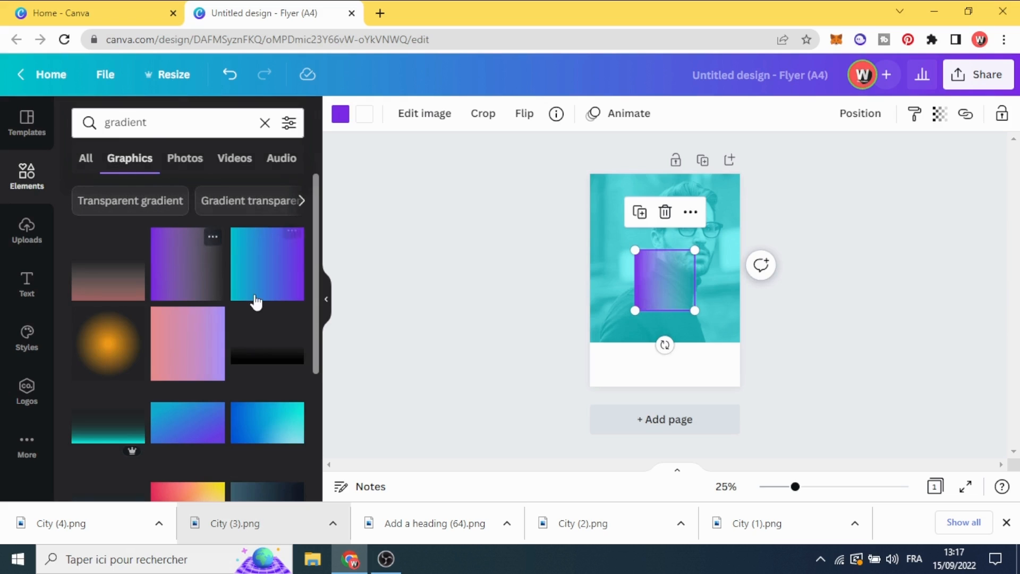
Rotate the gradient a quarter turn so its solid side faces down, and enlarge it to cover the lower part of the page
drag(664, 345, 731, 280)
drag(696, 312, 786, 379)
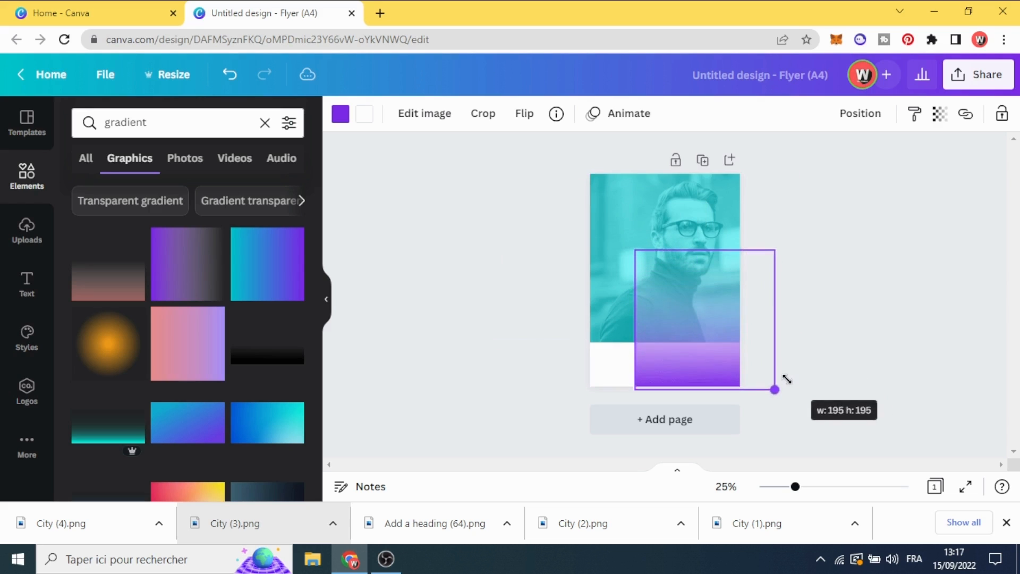
drag(660, 335, 653, 298)
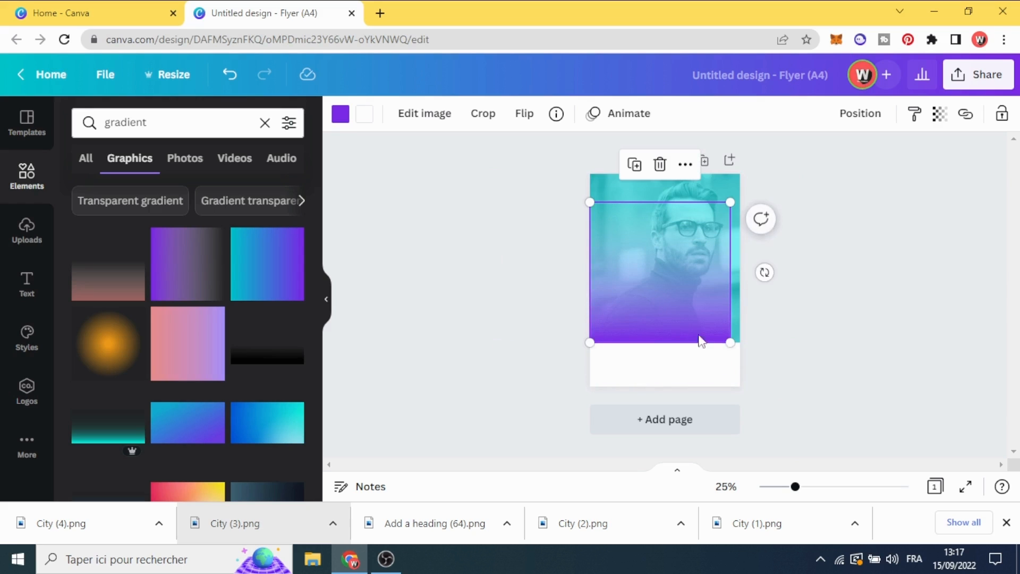
drag(726, 341, 749, 362)
drag(677, 335, 678, 355)
Recolour the gradient with the dark teal from the photo colours
click(340, 113)
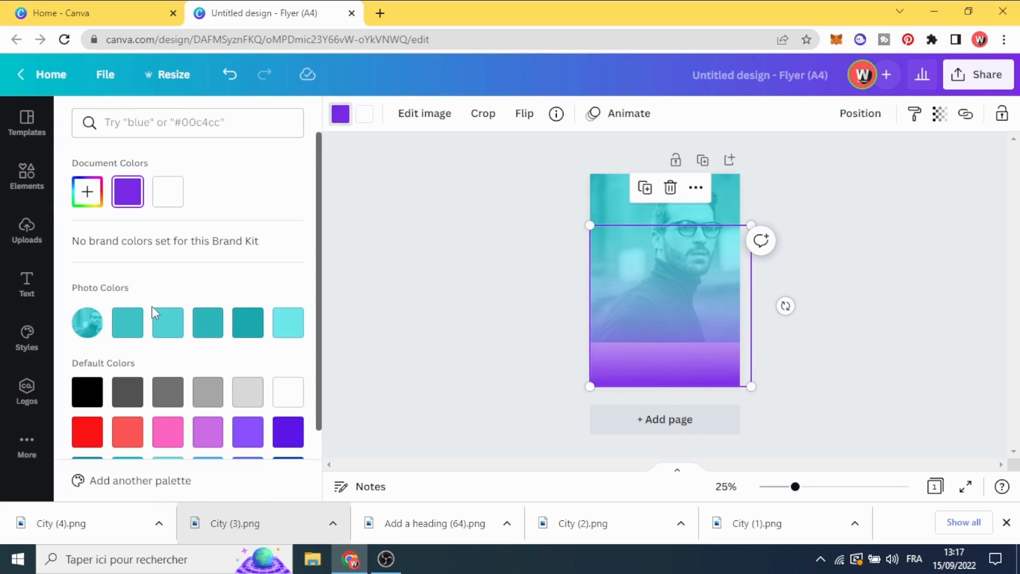
click(161, 330)
click(125, 332)
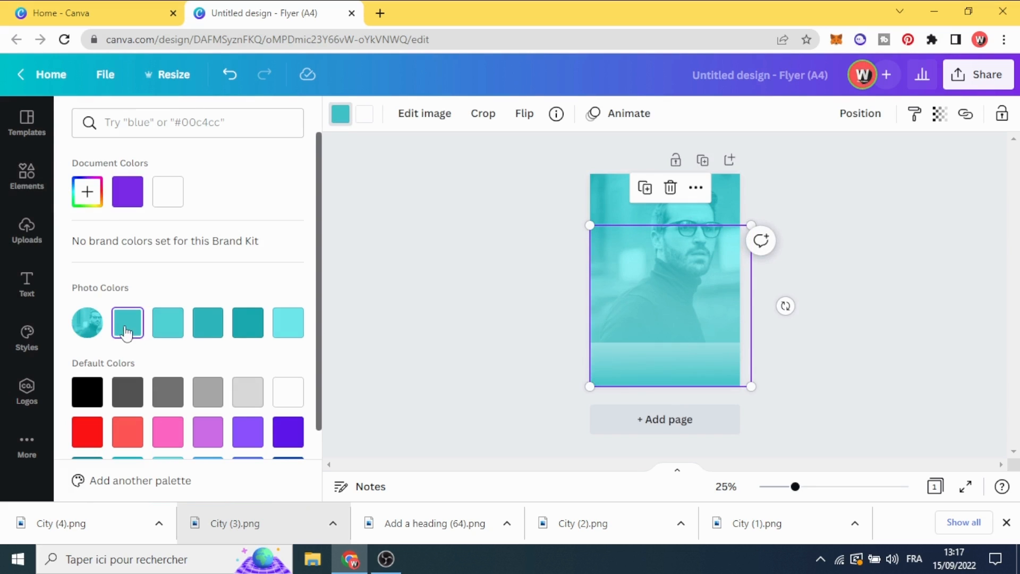
click(247, 330)
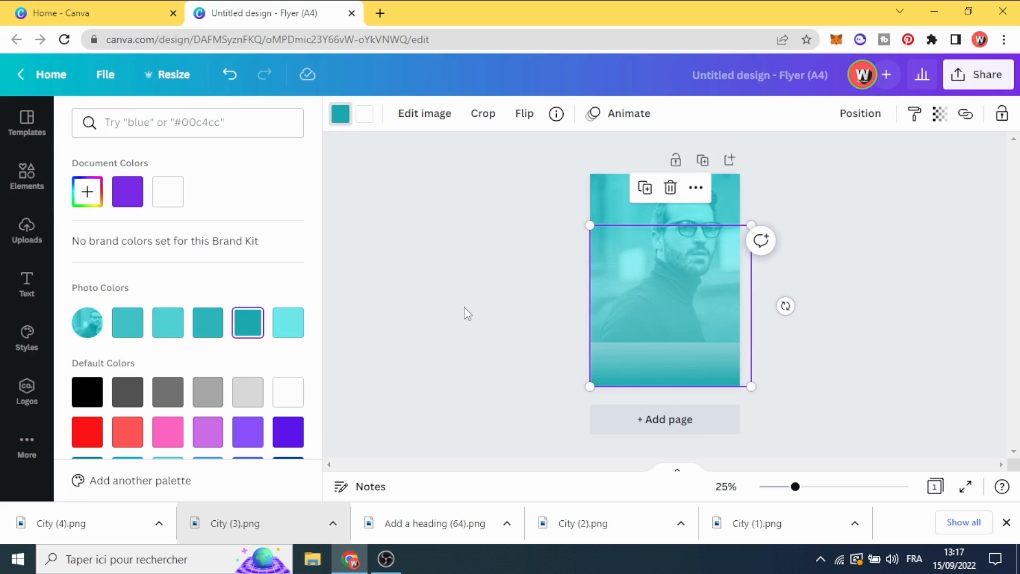
Shift the teal gradient to the page's right edge, duplicate it and align the copy over the original at the page bottom
drag(674, 362, 664, 362)
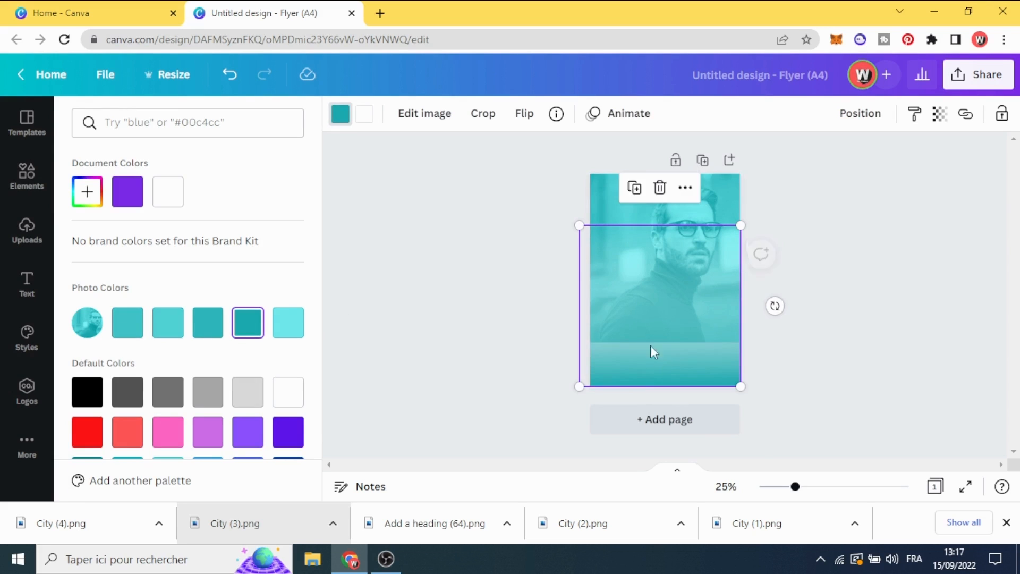
click(632, 186)
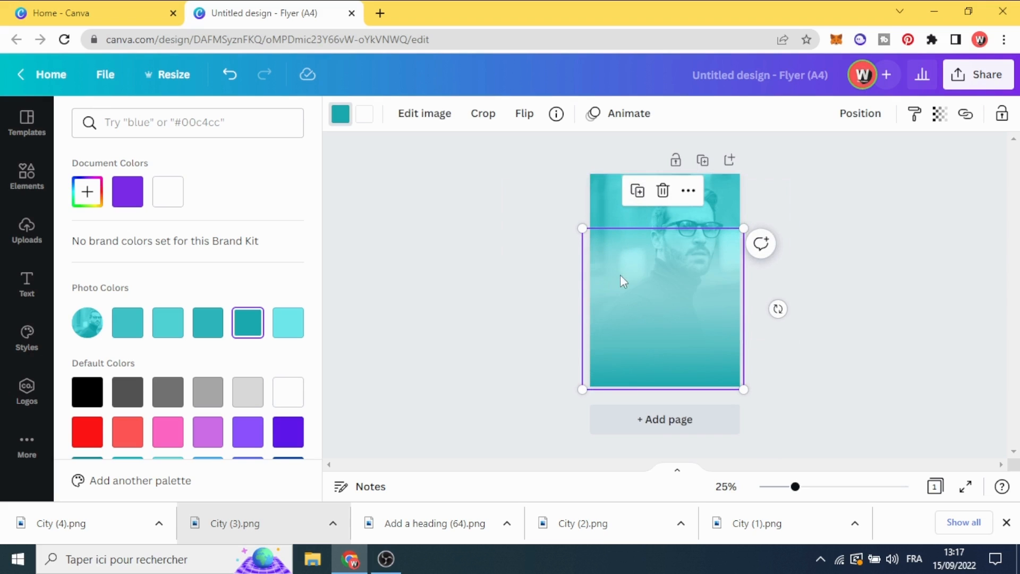
drag(663, 361, 658, 358)
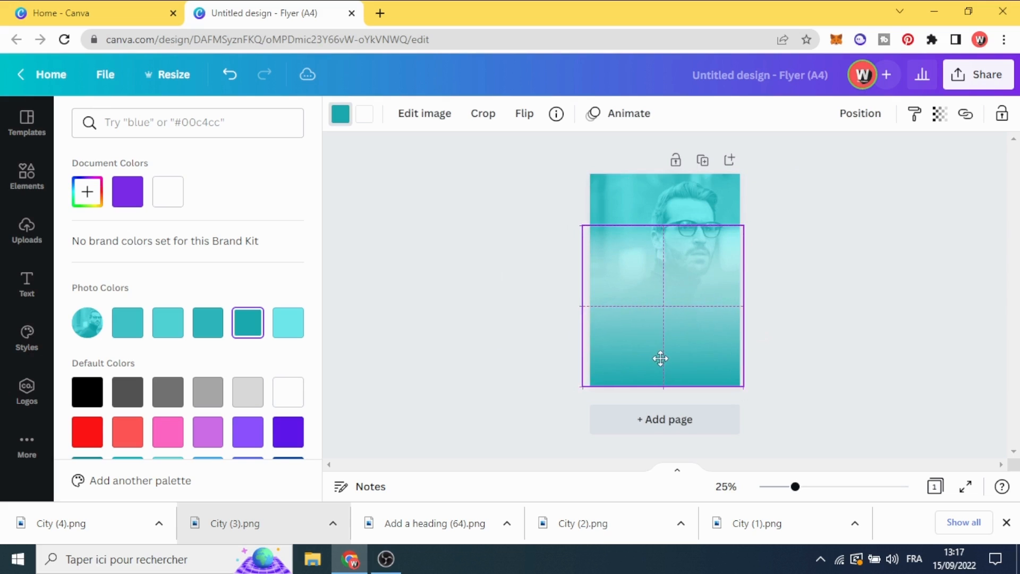
click(496, 326)
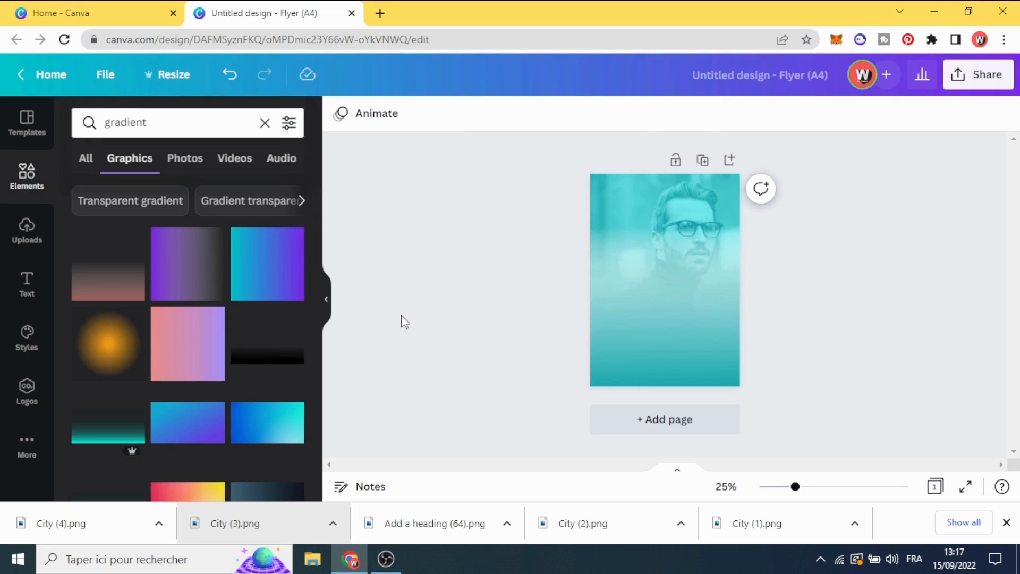
Crop the portrait photo by enlarging the image within its frame and repositioning it so the man sits lower and further left
click(590, 197)
double_click(618, 190)
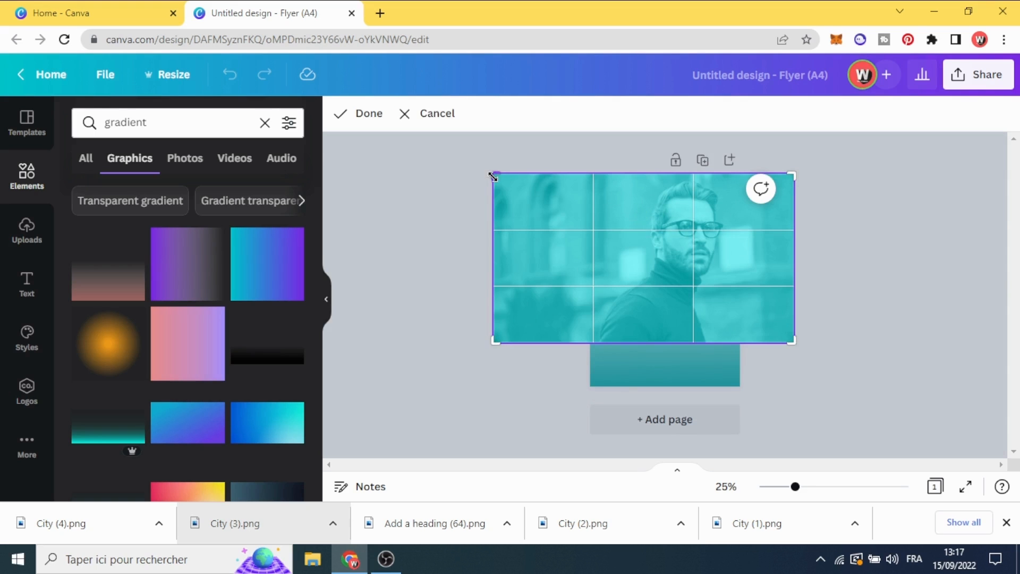
drag(495, 176, 469, 160)
drag(606, 220, 629, 258)
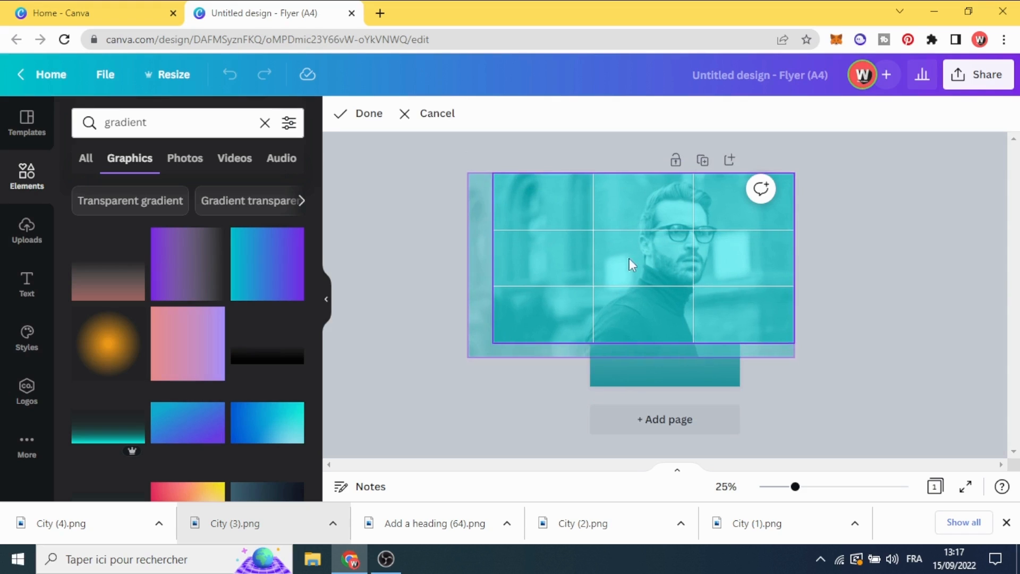
key(Return)
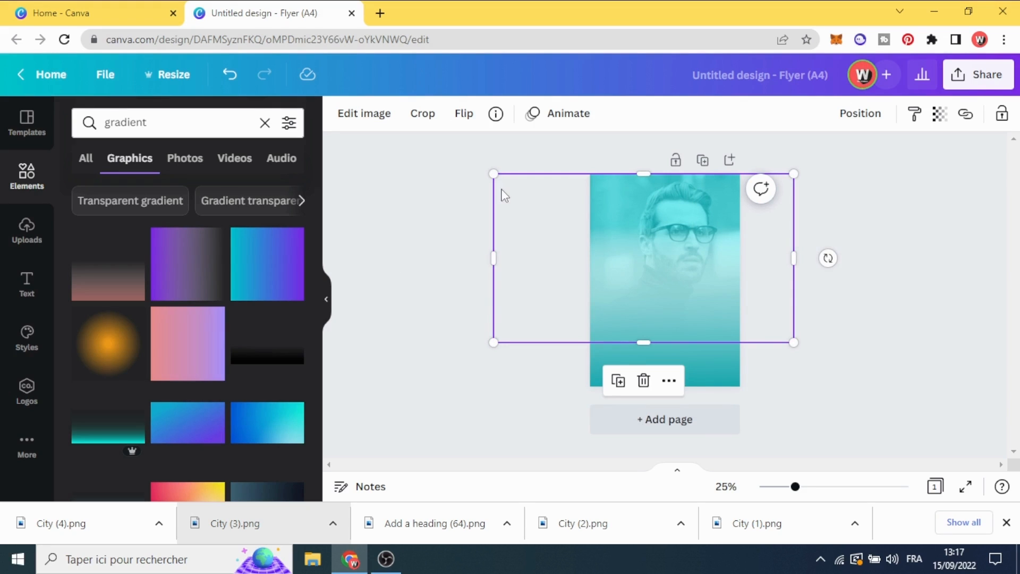
Enlarge the portrait photo slightly and shift it up and left to centre the man on the page
mouse_move(491, 173)
mouse_down()
mouse_move(461, 159)
mouse_move(467, 170)
mouse_move(474, 164)
mouse_up()
mouse_move(700, 200)
mouse_down()
mouse_move(683, 196)
mouse_move(692, 196)
mouse_up()
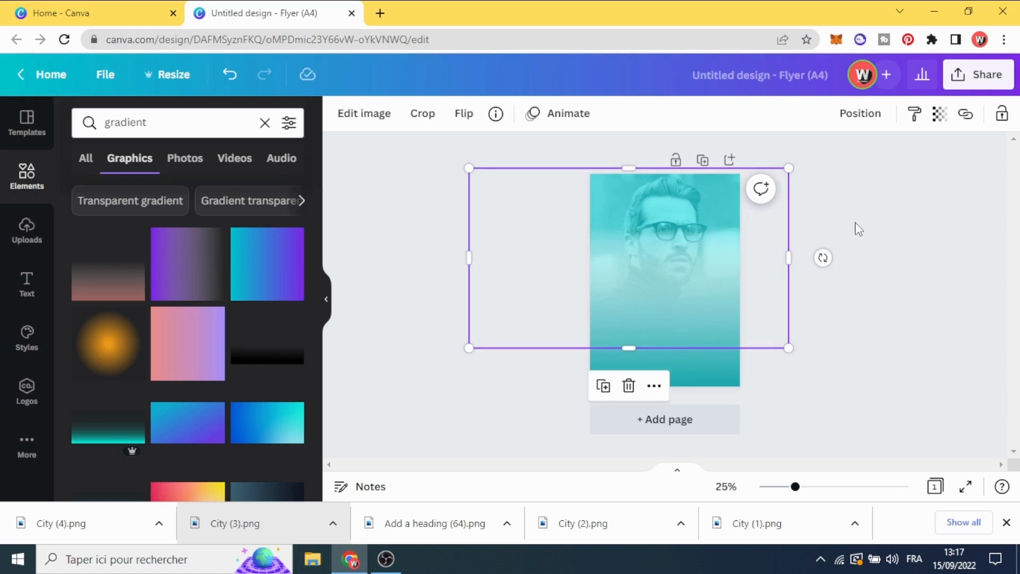
click(880, 226)
Add a second page, insert the uploaded photo of the man in the beige coat, and enlarge it so he fills the page down to its bottom edge
click(24, 235)
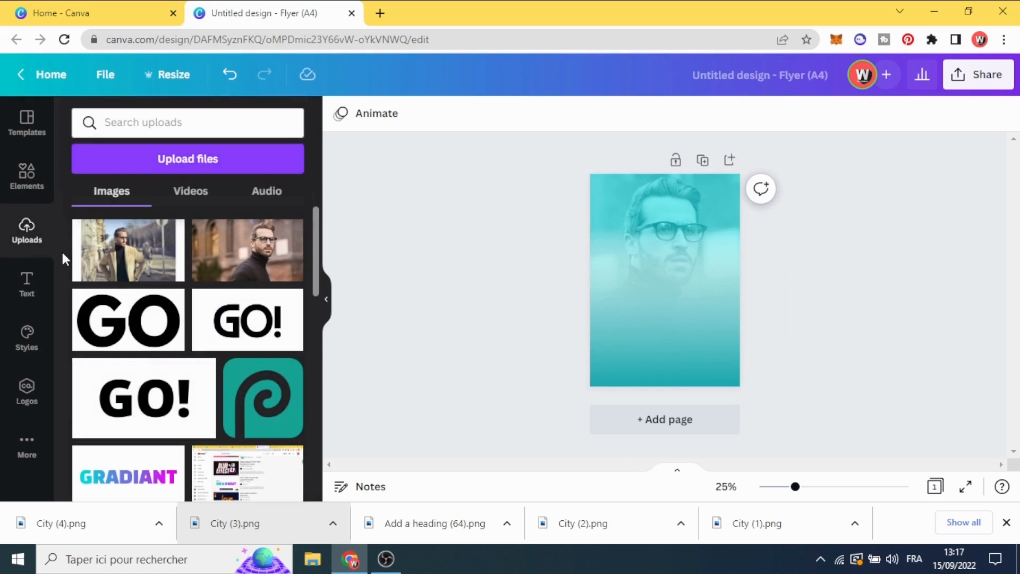
click(637, 431)
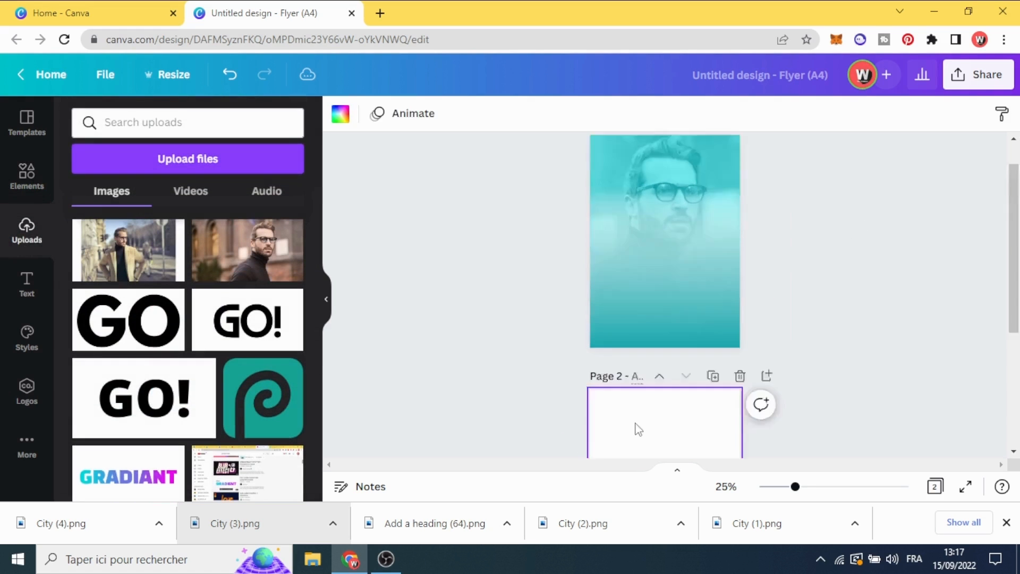
click(114, 264)
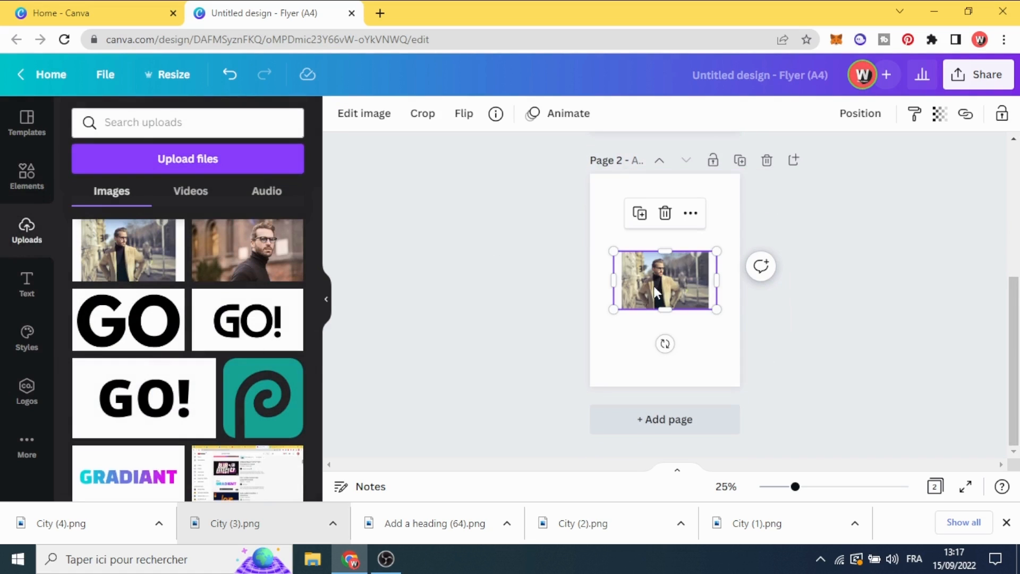
drag(660, 288, 615, 211)
drag(672, 231, 888, 434)
drag(689, 297, 633, 317)
Remove the background from the photo of the man in the beige coat
click(355, 115)
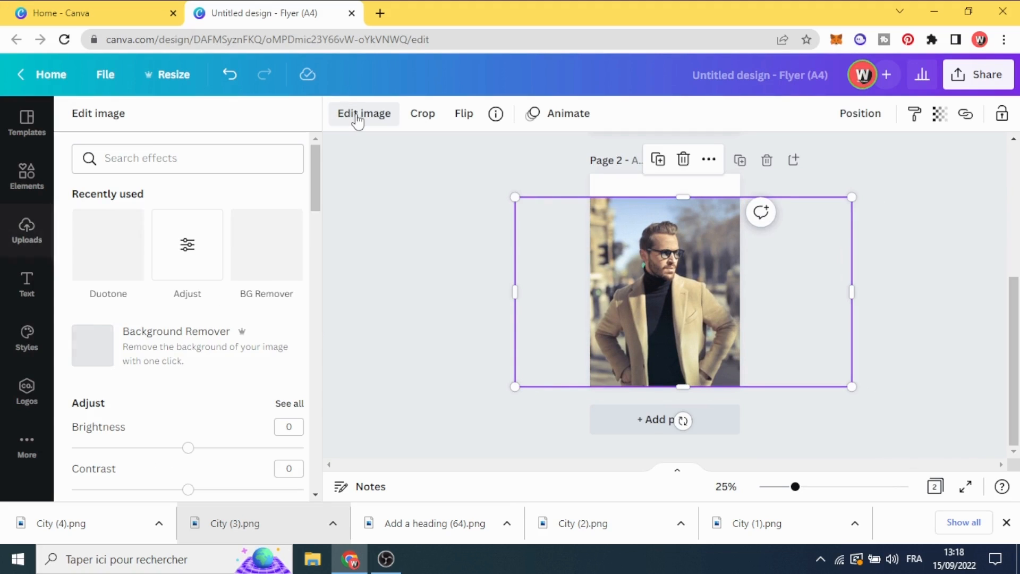
click(177, 351)
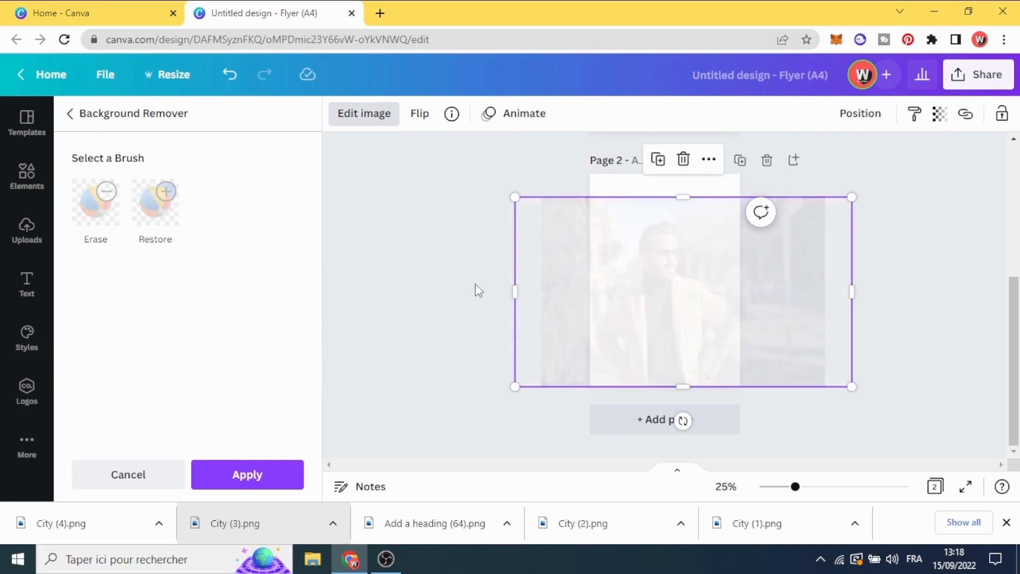
click(263, 480)
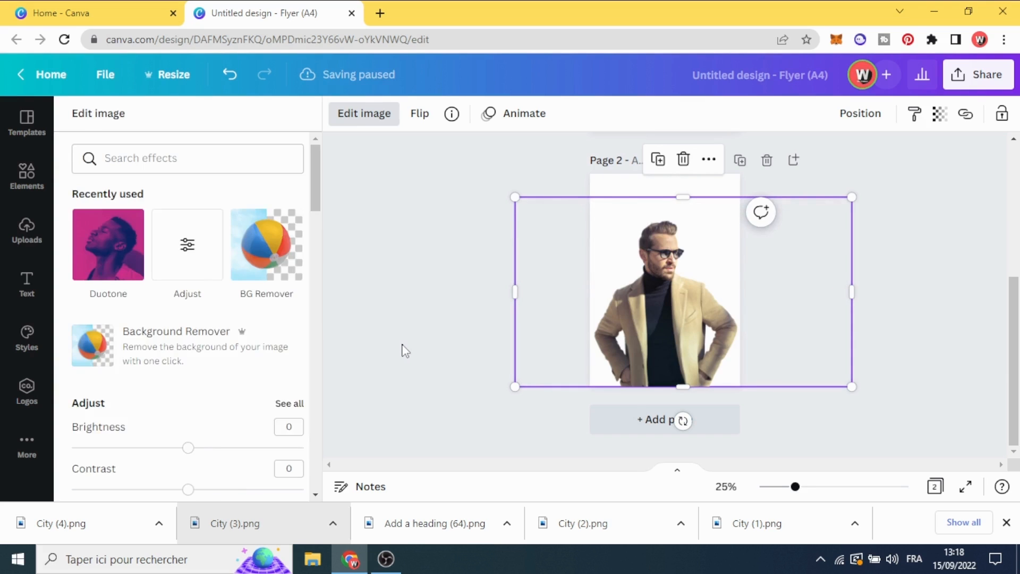
Download only page 2 as a PNG with a transparent background
click(990, 75)
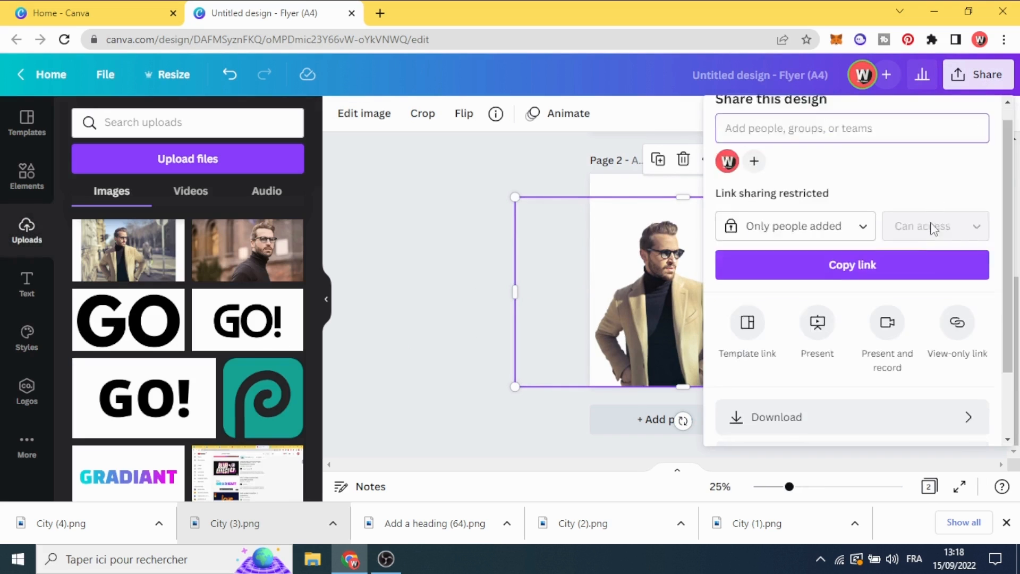
scroll(919, 287, down, 2)
click(907, 333)
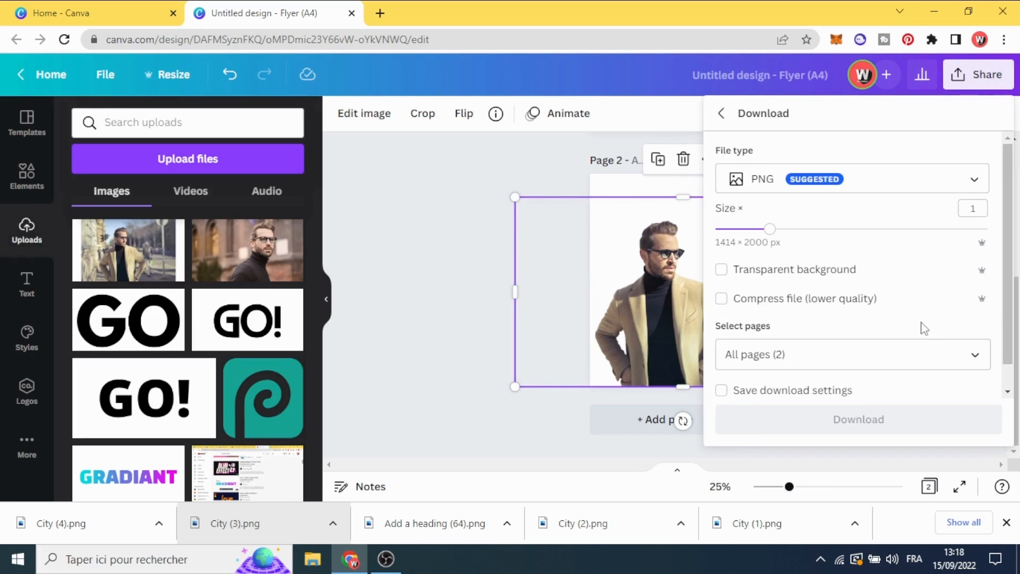
click(939, 352)
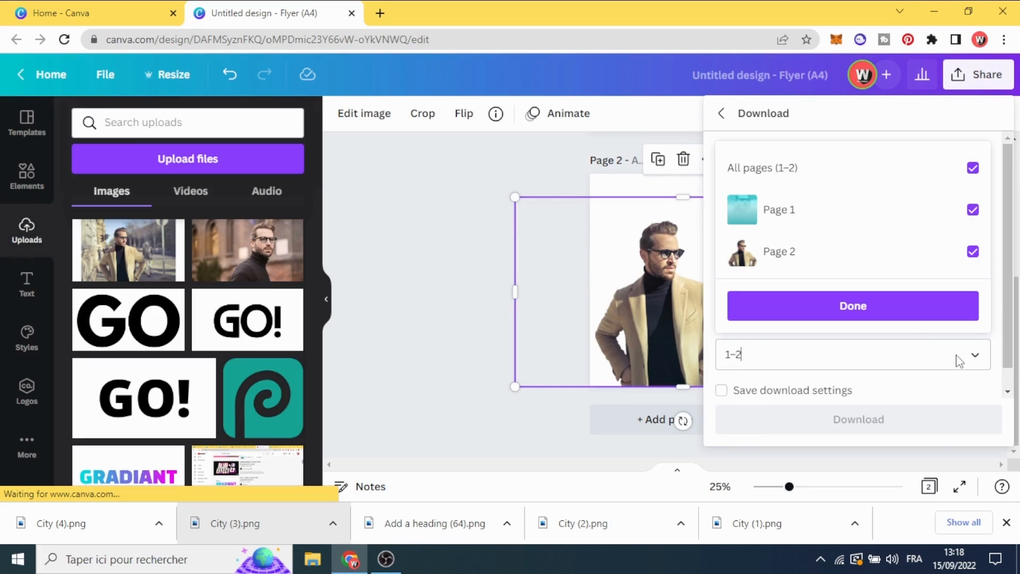
click(973, 168)
click(854, 306)
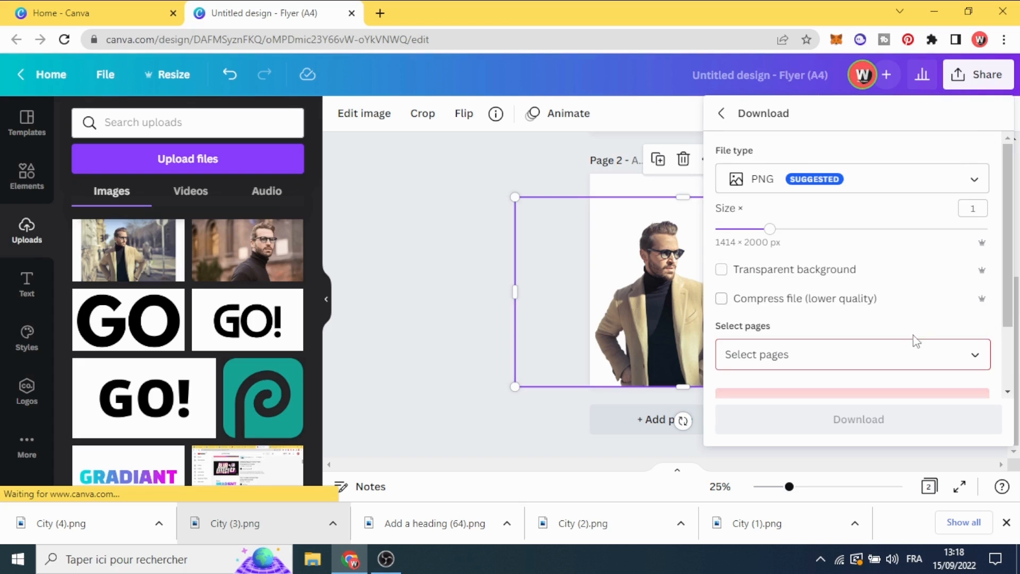
click(948, 354)
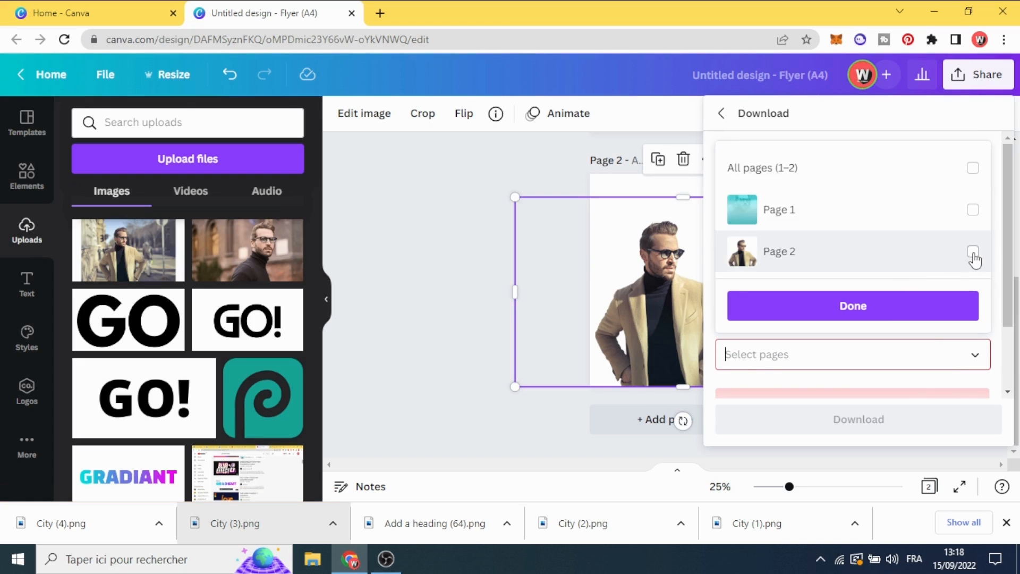
click(973, 251)
click(885, 307)
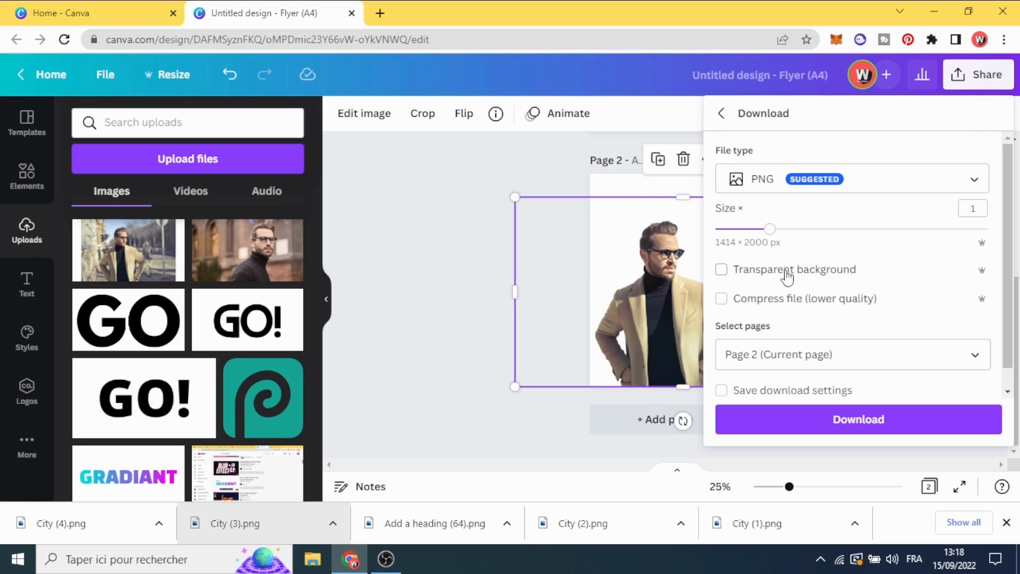
click(856, 419)
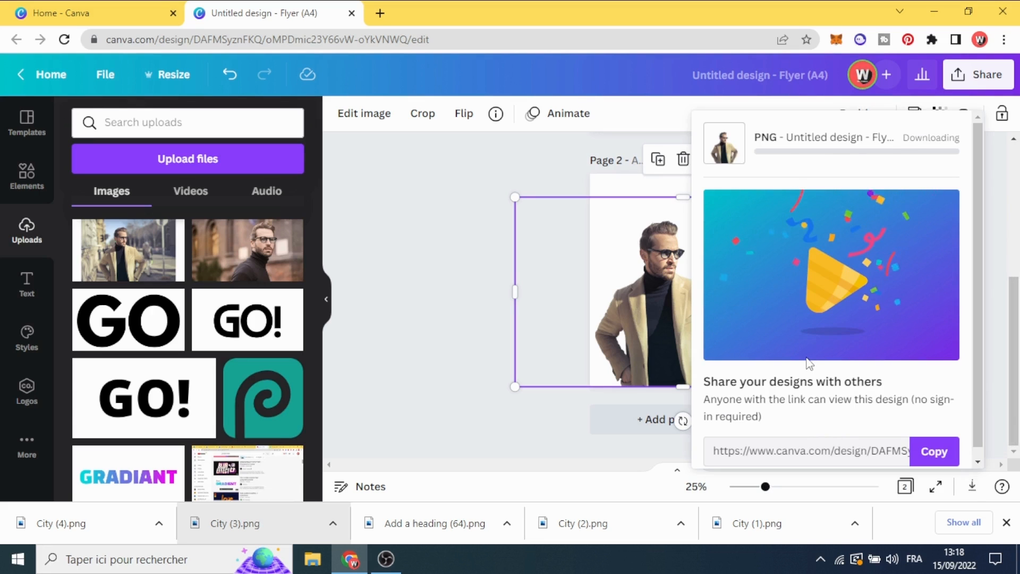
click(446, 387)
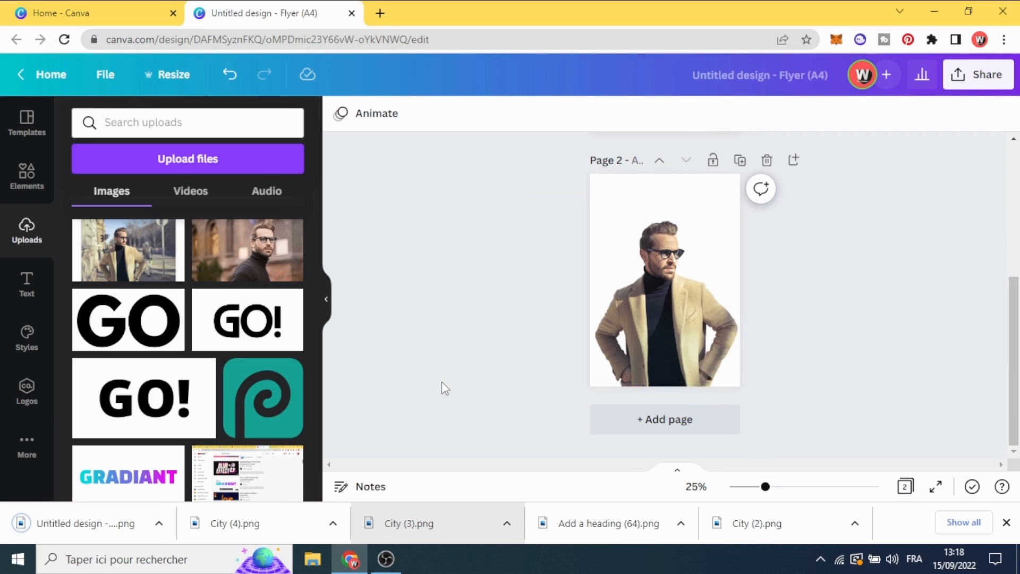
Upload the downloaded transparent PNG of the man and add it to page 1
scroll(425, 379, up, 5)
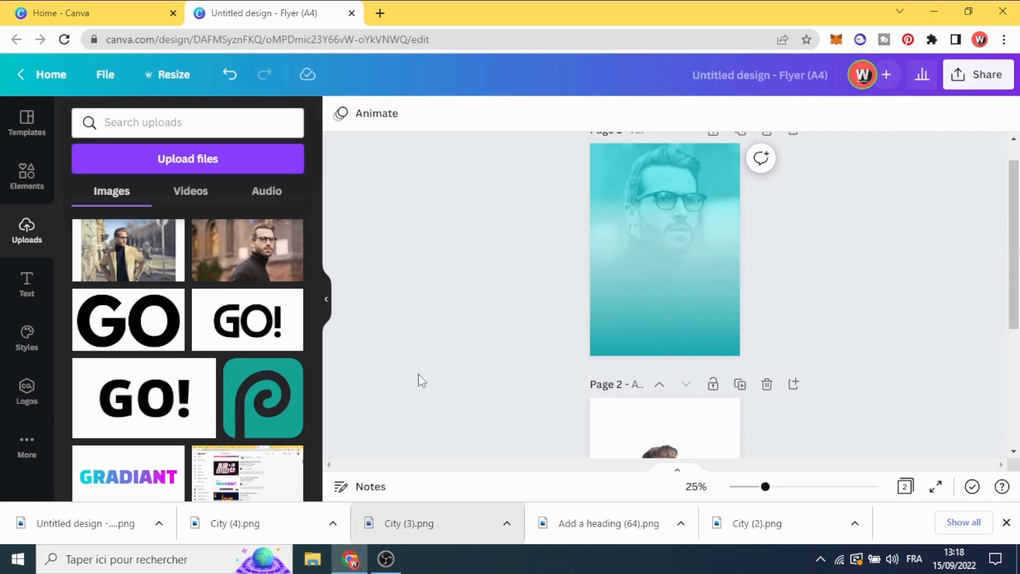
drag(83, 533, 296, 319)
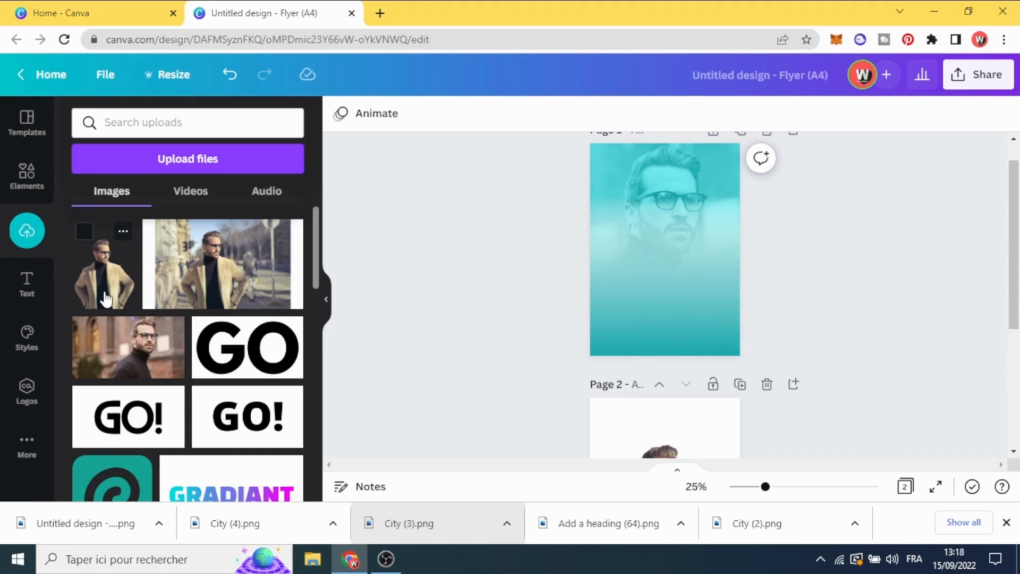
click(106, 299)
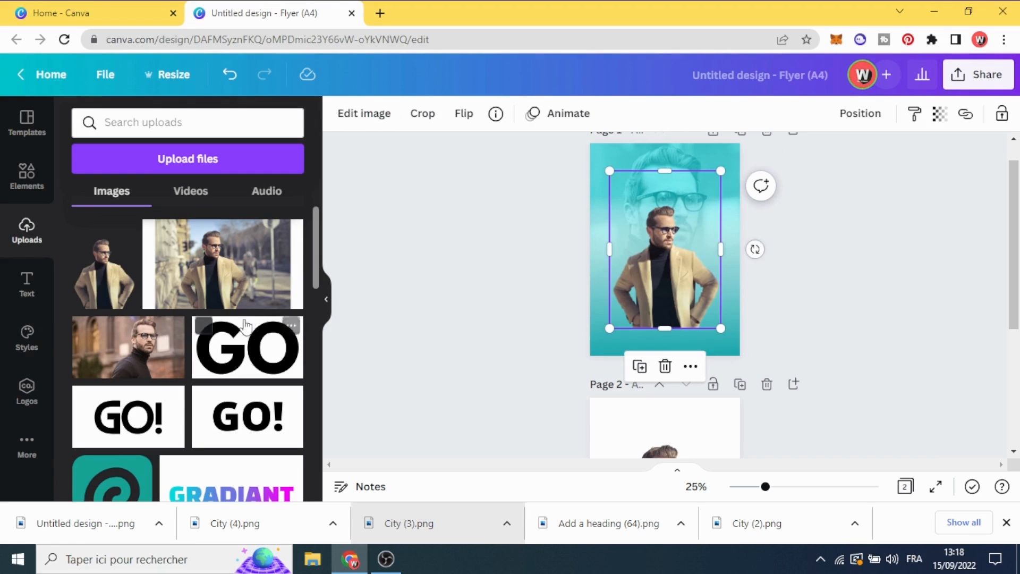
Scale the cut-out man down slightly and centre him horizontally against the bottom edge of page 1
drag(659, 277, 668, 307)
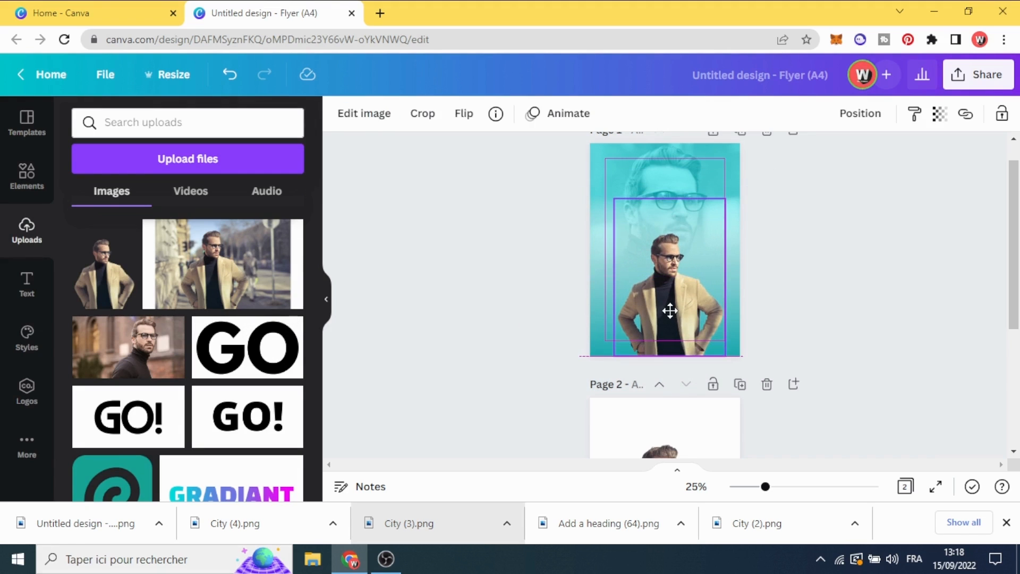
drag(612, 199, 619, 209)
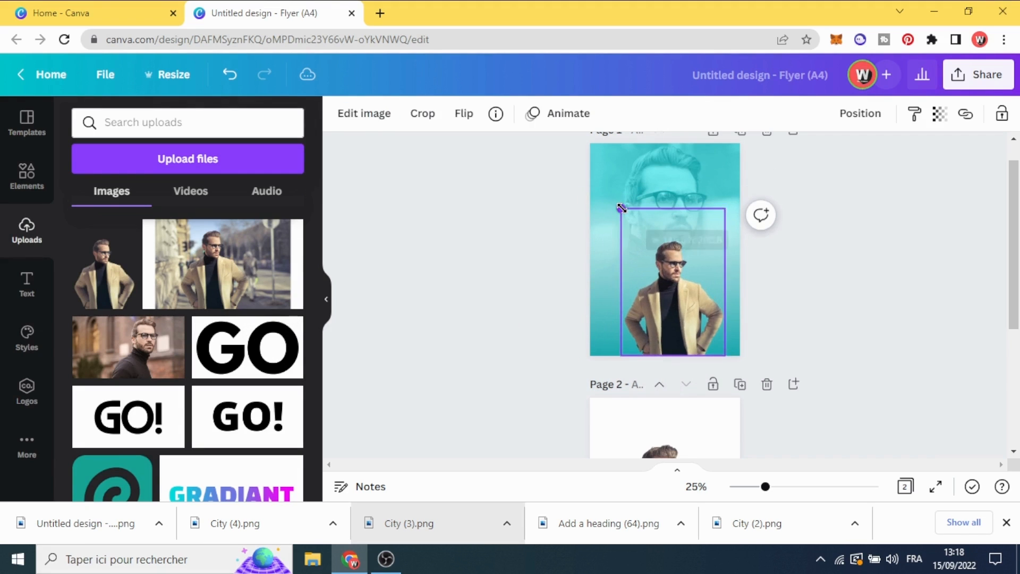
drag(674, 286, 666, 285)
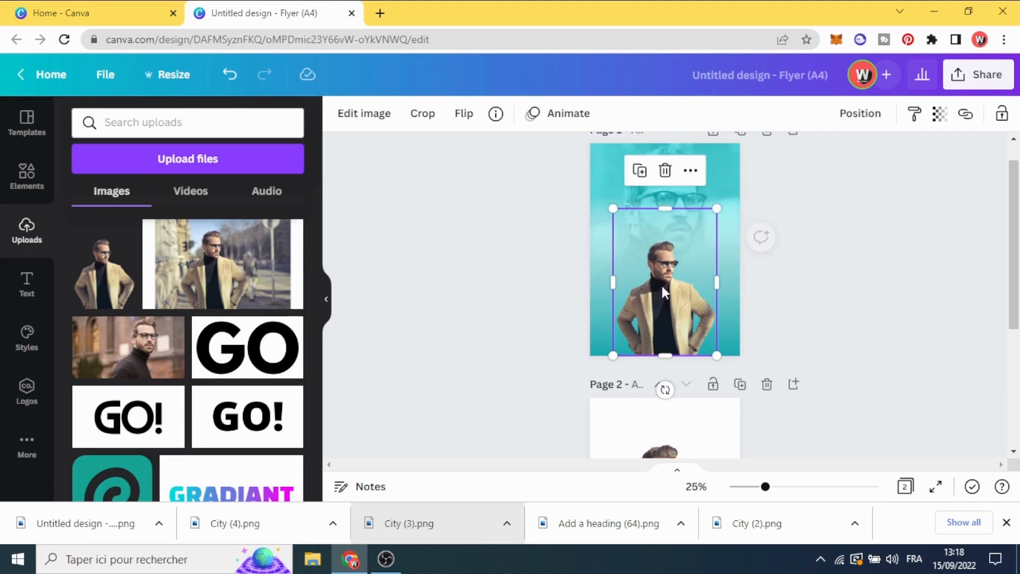
click(525, 287)
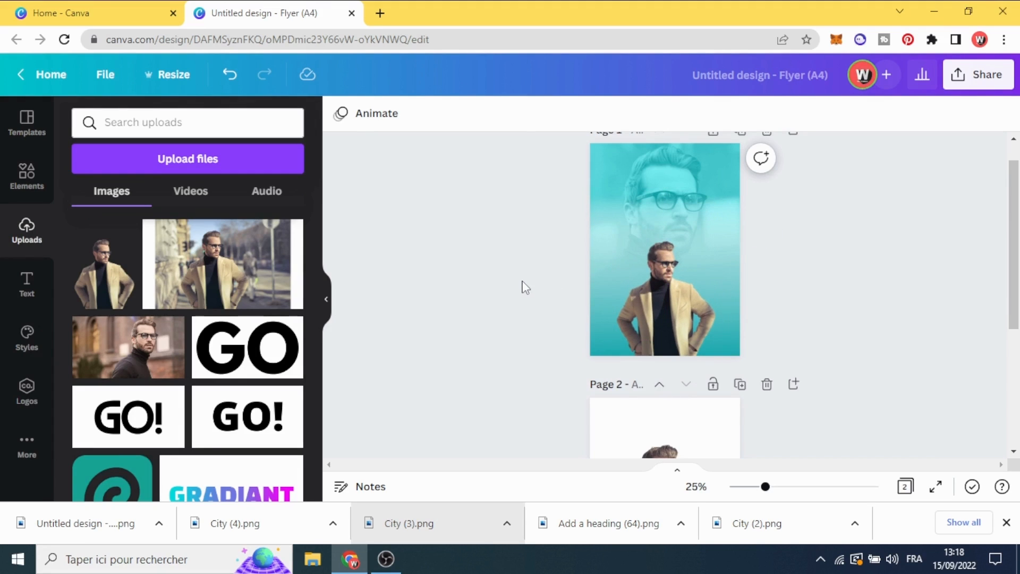
Add a heading to page 1 and change its text to FASHION
click(16, 181)
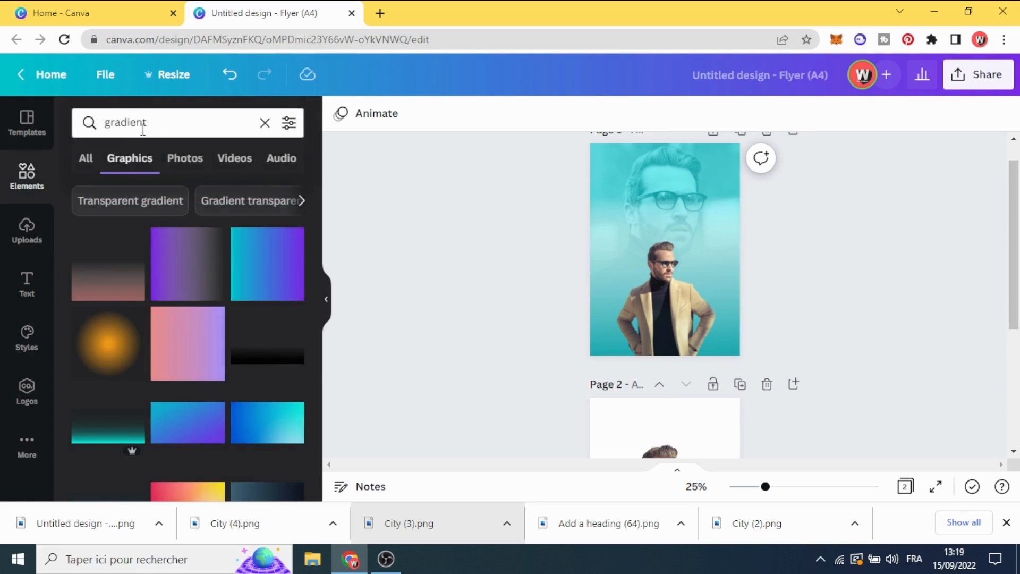
click(23, 290)
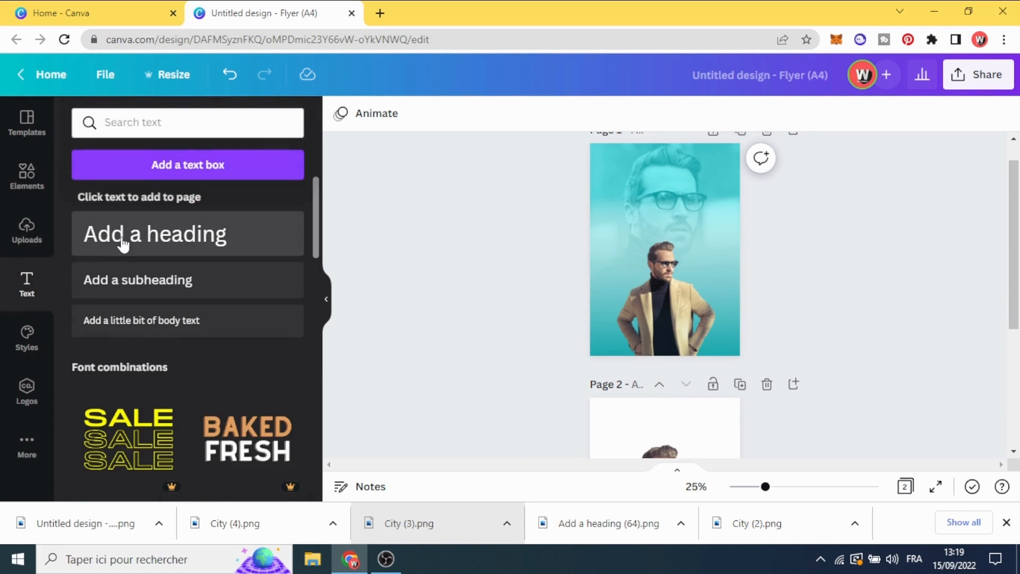
click(123, 245)
click(512, 294)
double_click(631, 250)
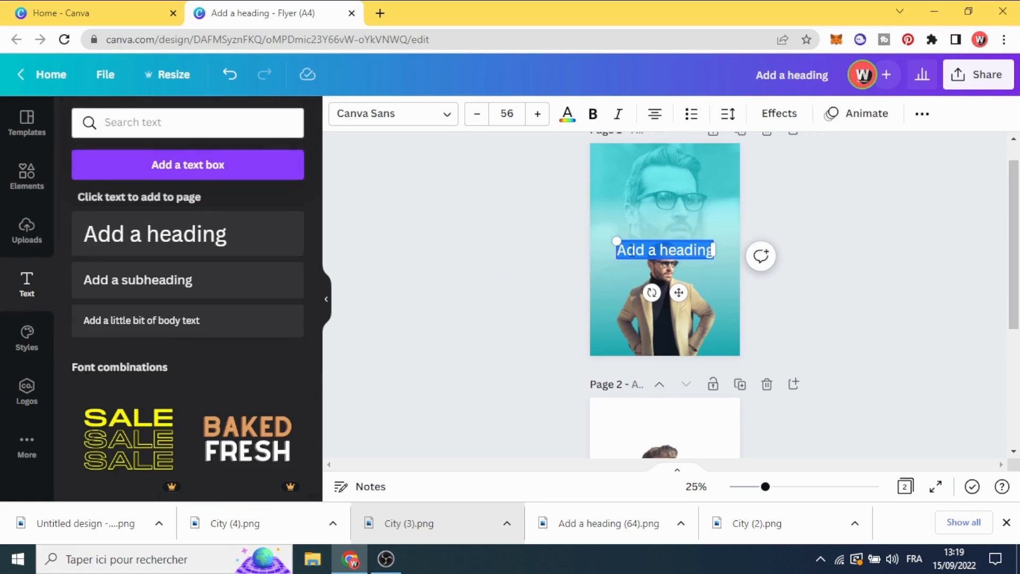
text(FASHION)
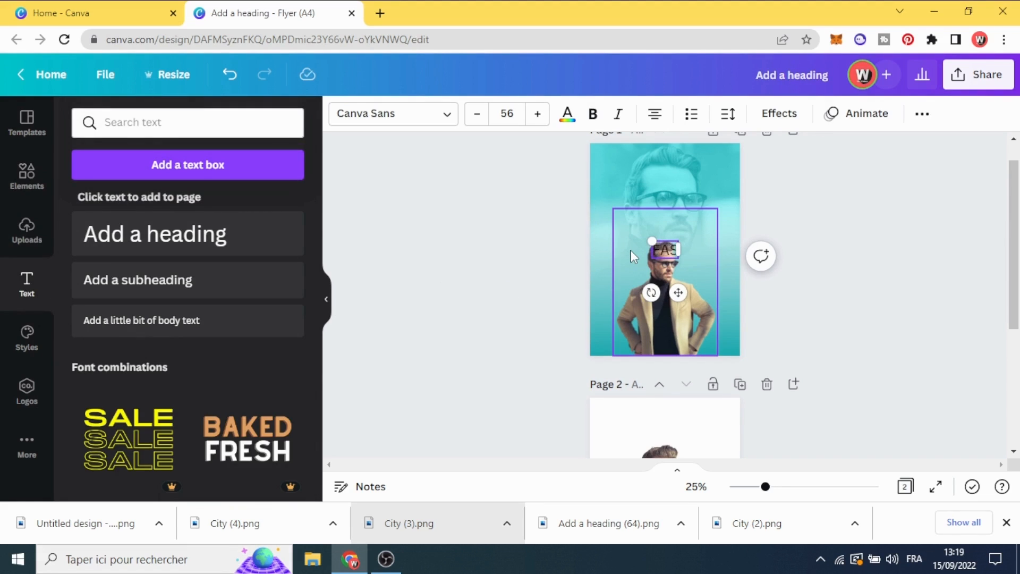
Set the FASHION heading in the Formula Bold font and colour it white
click(409, 116)
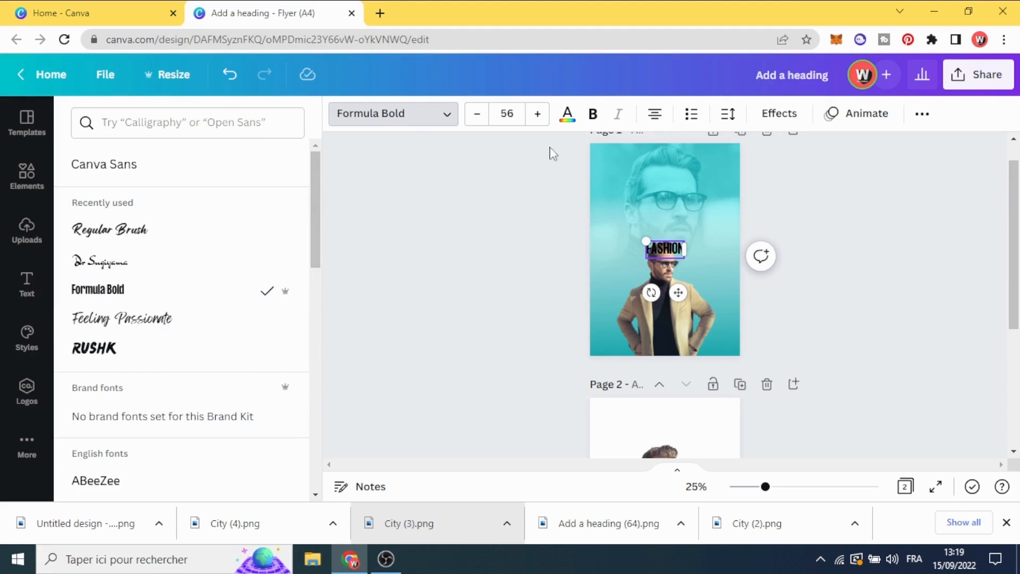
click(567, 114)
click(208, 192)
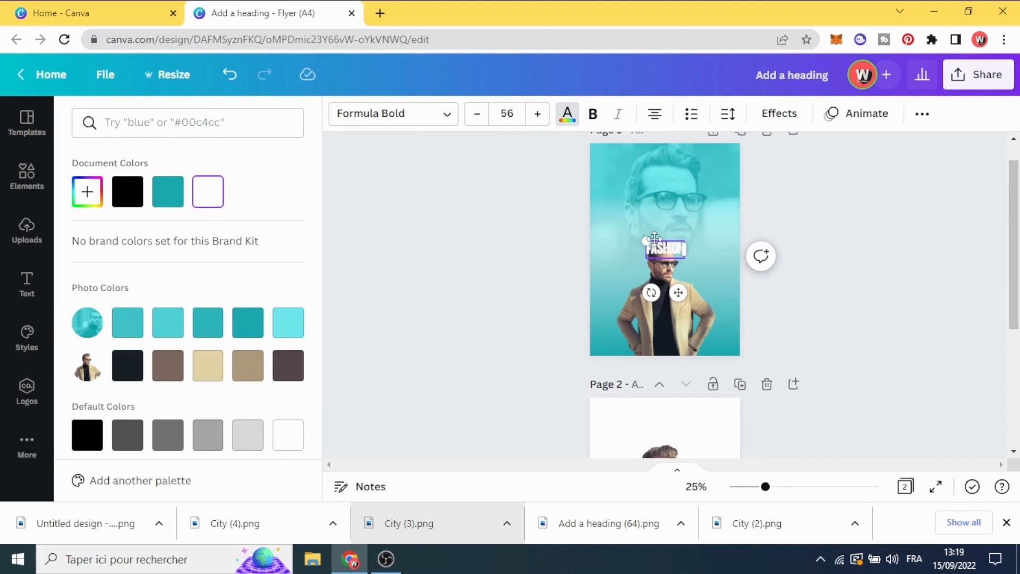
Enlarge the FASHION heading to about size 202 so it nearly spans the page, and place it across the cut-out man's head and chest
drag(644, 240, 456, 226)
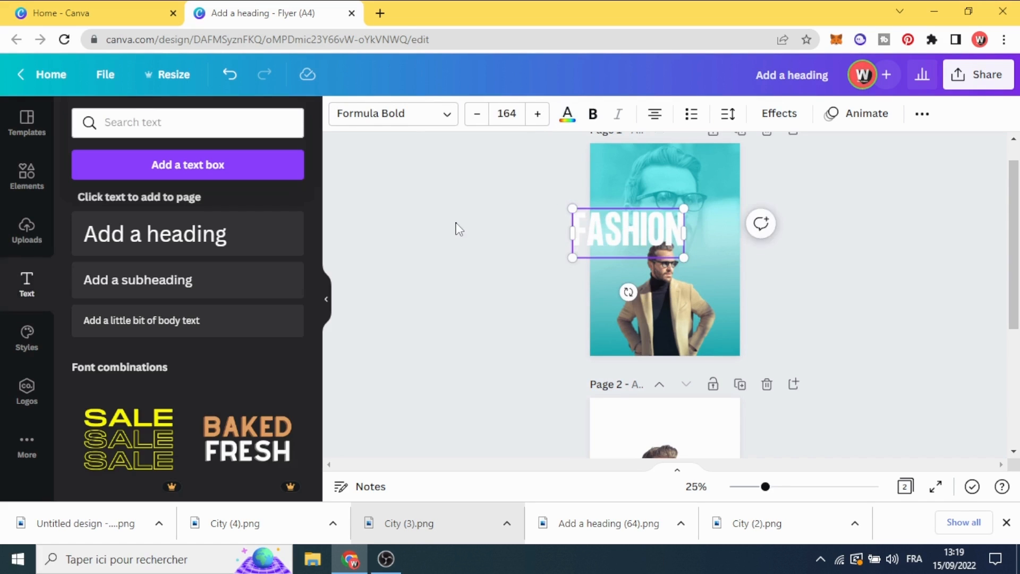
drag(657, 235, 732, 310)
click(534, 267)
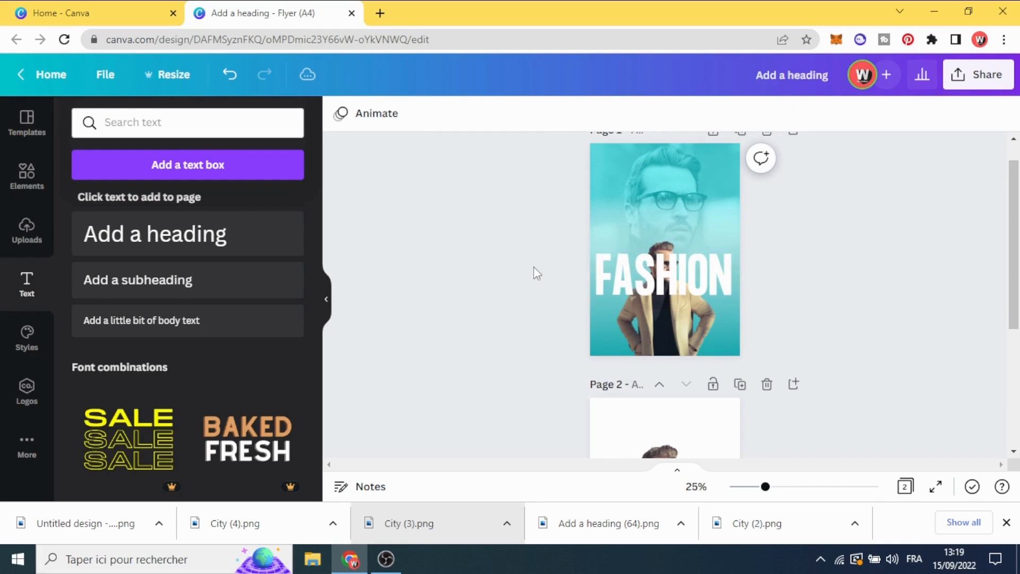
Send the FASHION heading one layer back so it sits behind the cut-out man
click(705, 273)
right_click(707, 273)
click(748, 287)
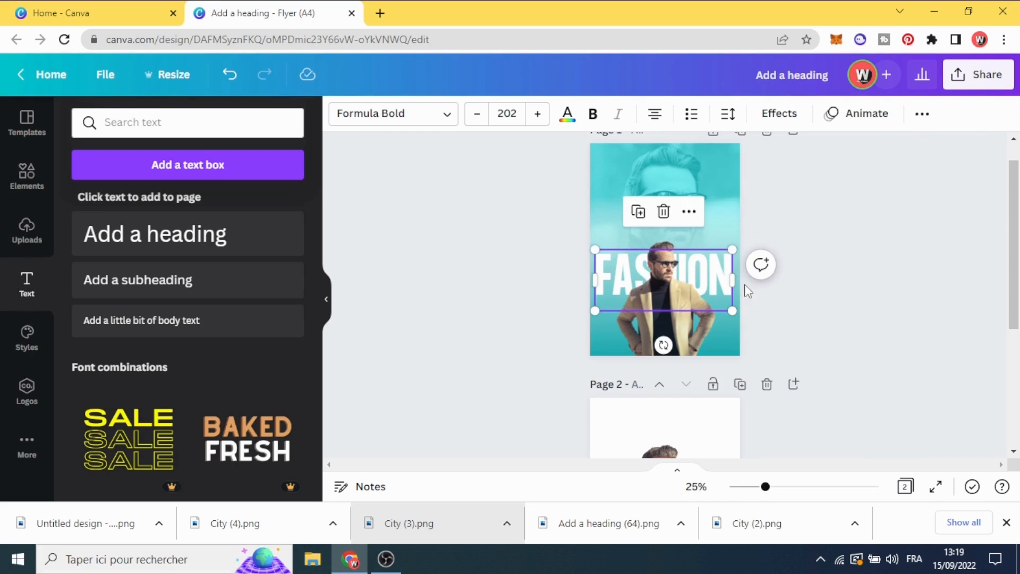
click(521, 290)
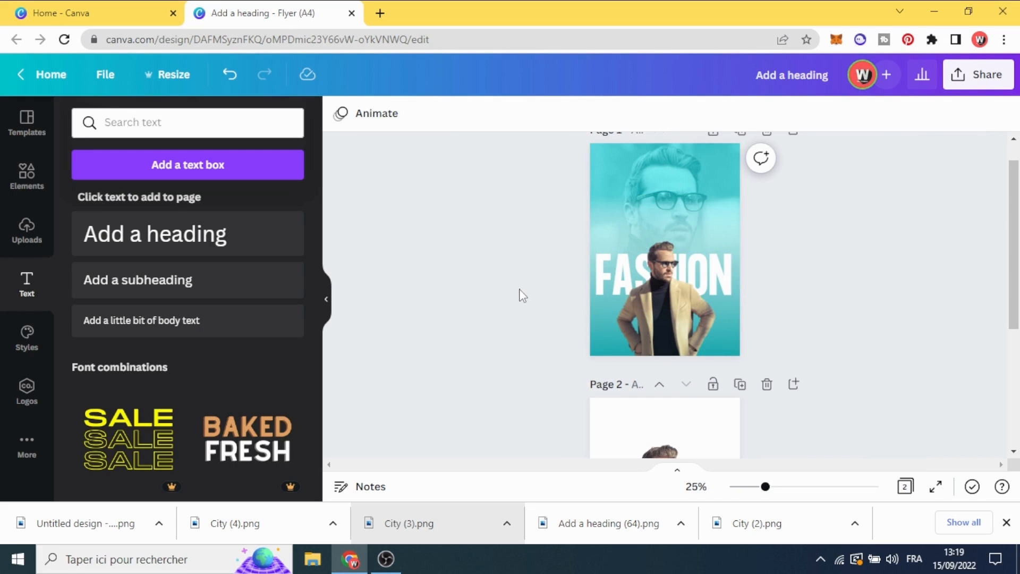
click(19, 187)
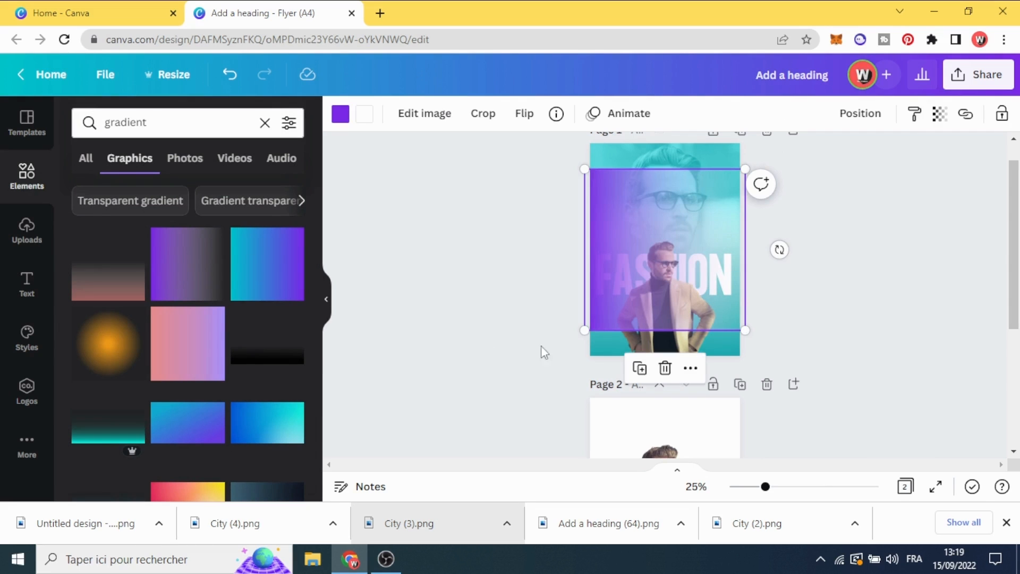
drag(779, 250, 671, 133)
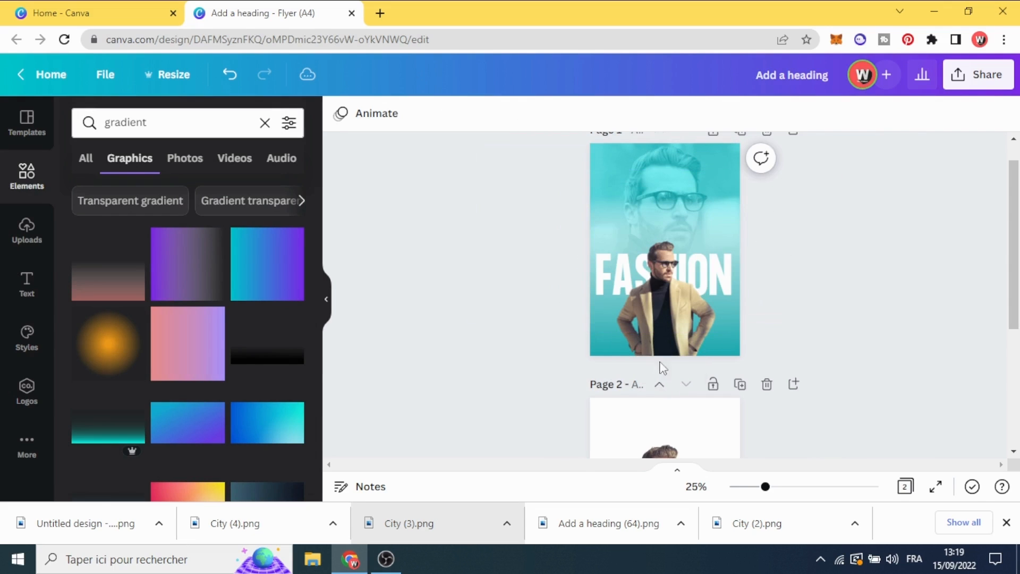
click(665, 368)
Add the transparent-to-teal gradient graphic, enlarge it beyond the page width, and align it with the bottom edge of page 1 over the man
click(80, 422)
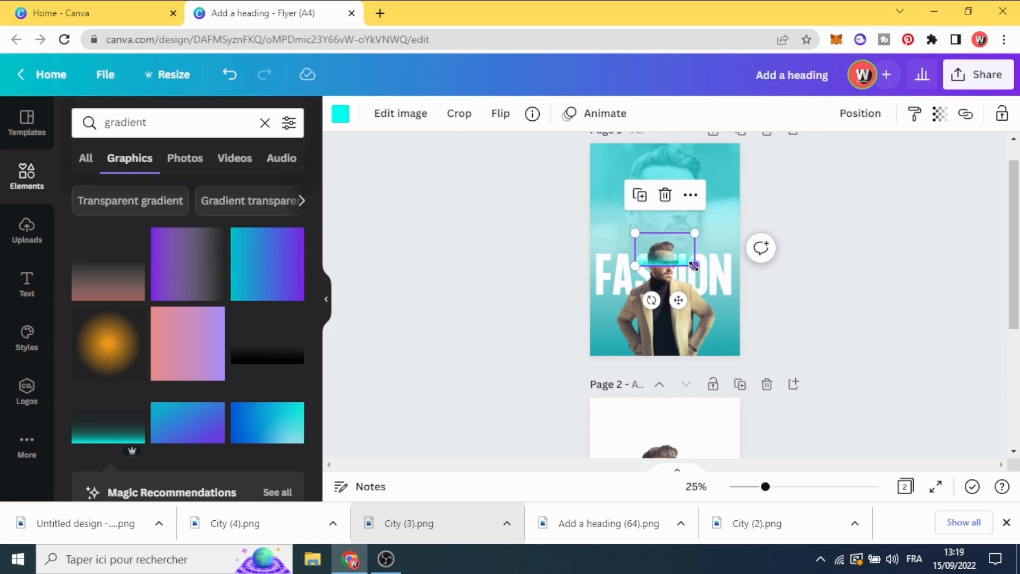
drag(694, 266, 827, 335)
drag(675, 332, 630, 349)
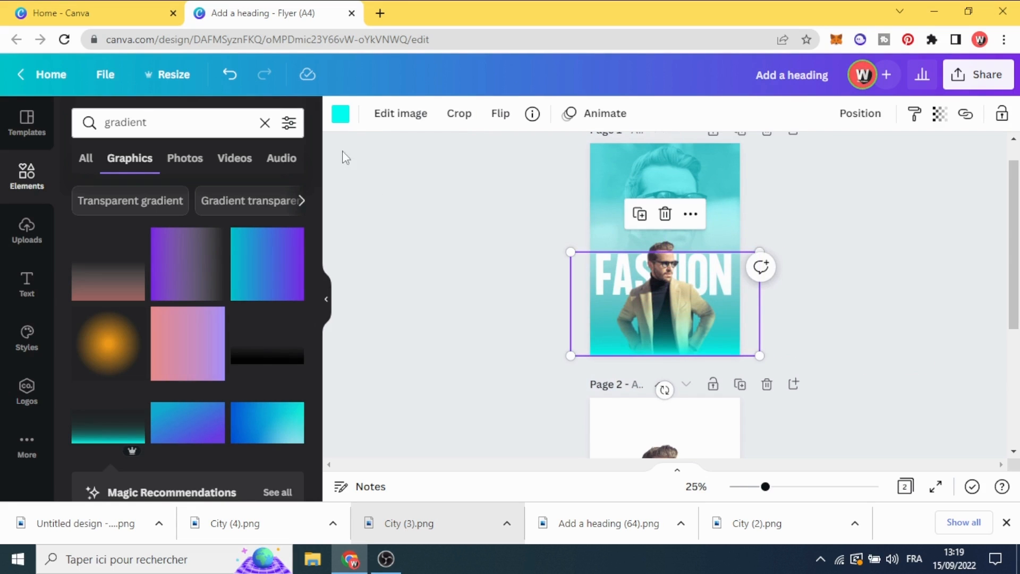
Recolour the gradient graphic with the darker teal from the document colours and enlarge it up to the background portrait's glasses
click(340, 113)
click(168, 202)
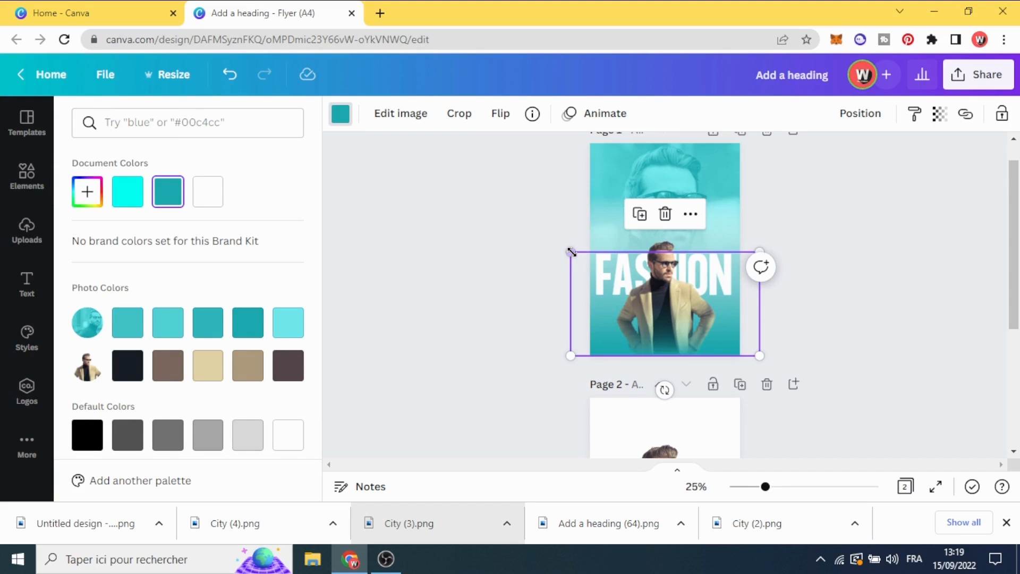
drag(571, 252, 458, 237)
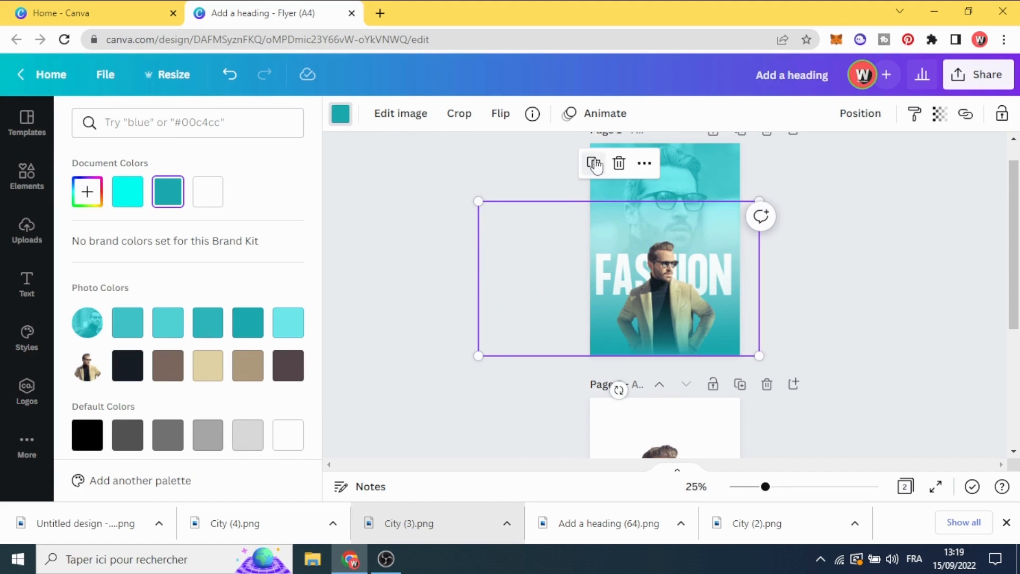
Duplicate the teal gradient and align the copy over the original along the lower edge of page 1
click(594, 164)
drag(663, 332, 669, 338)
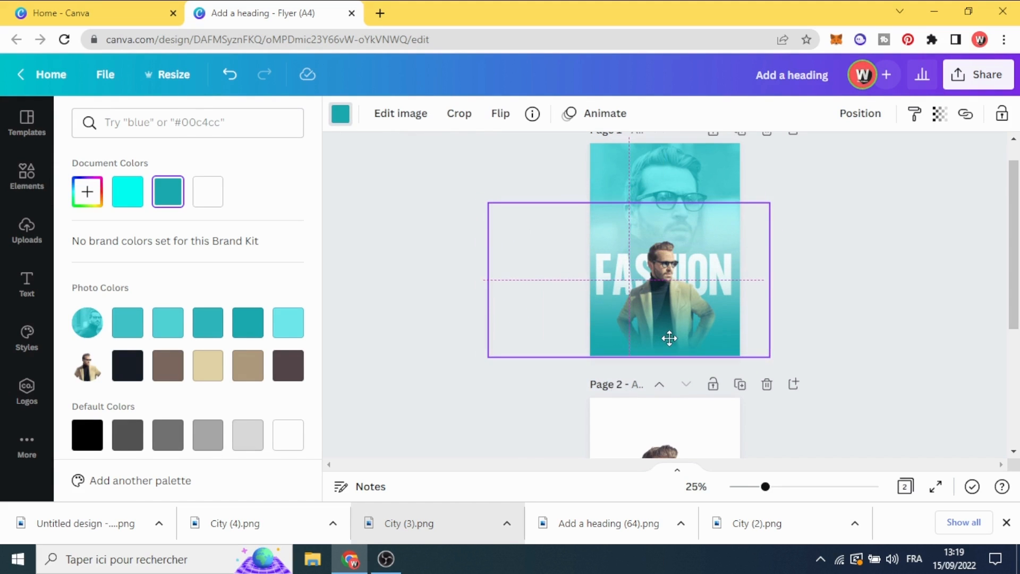
click(831, 301)
click(834, 301)
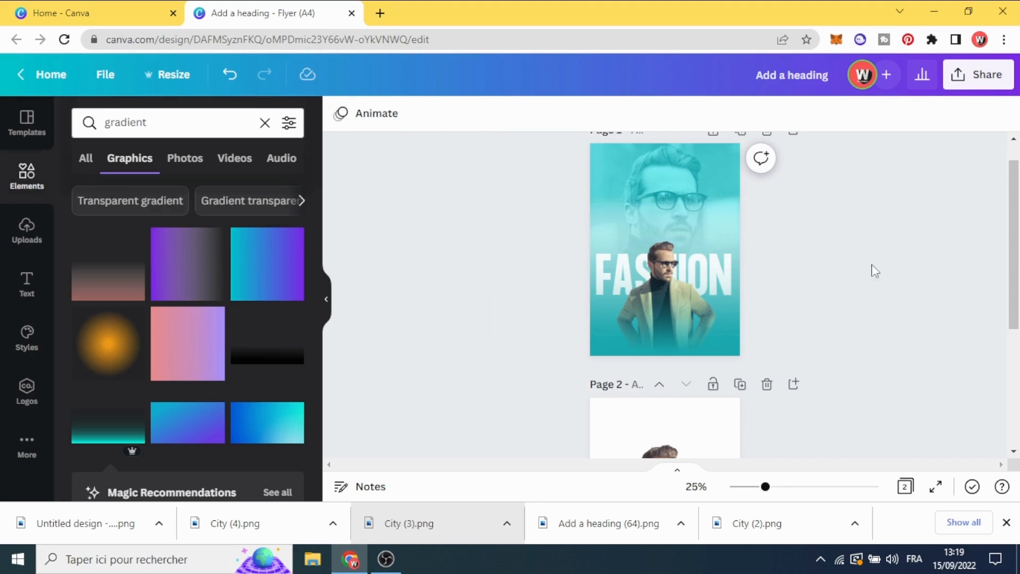
Download only page 1 of the flyer
scroll(863, 285, up, 1)
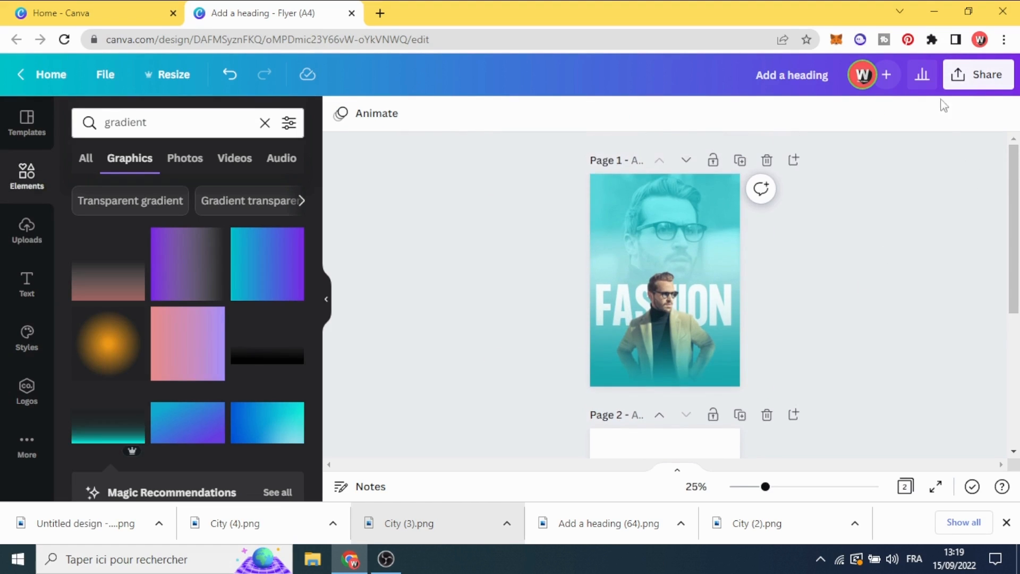
click(983, 80)
scroll(965, 332, down, 2)
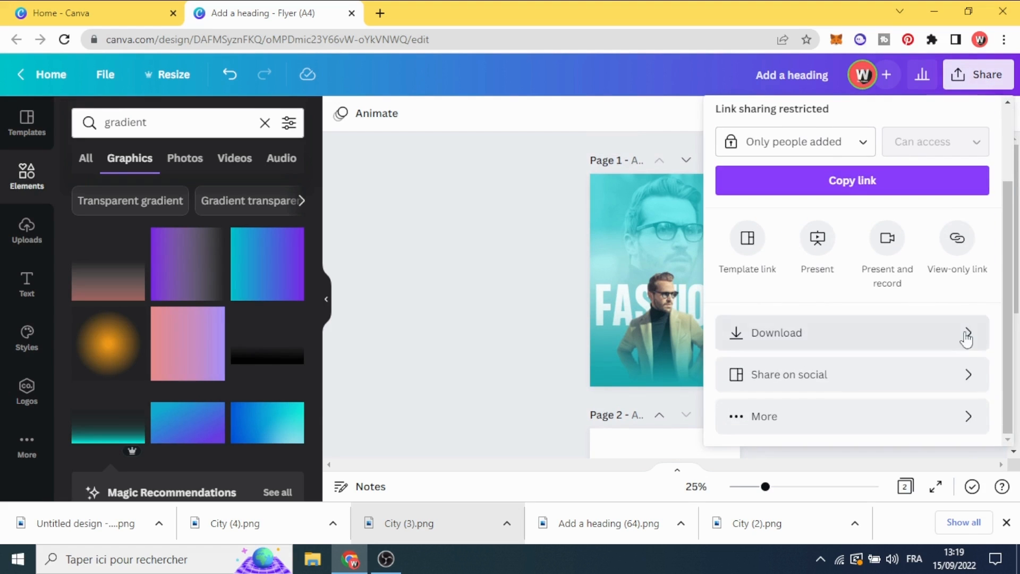
click(928, 334)
click(925, 352)
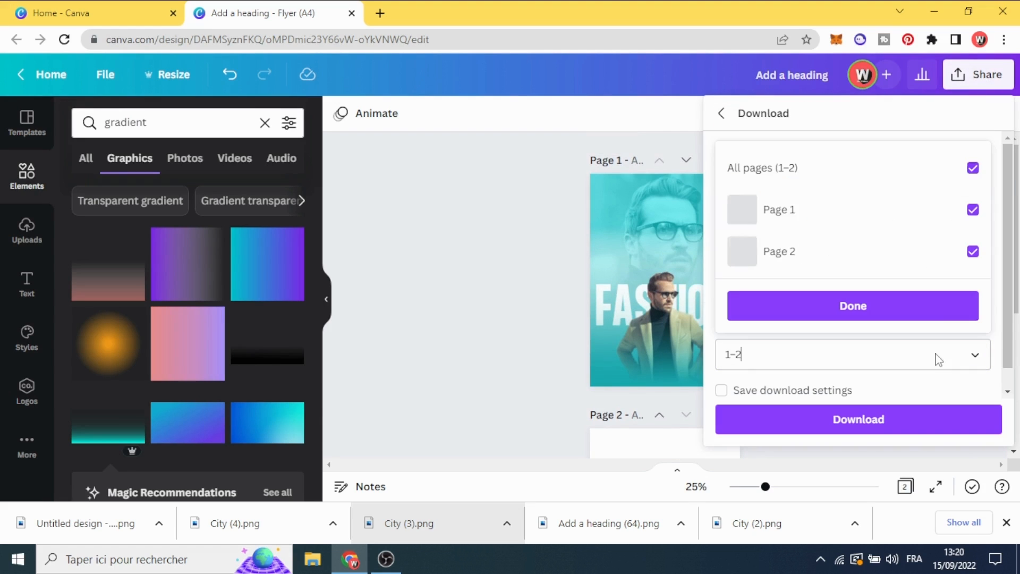
click(973, 167)
click(973, 211)
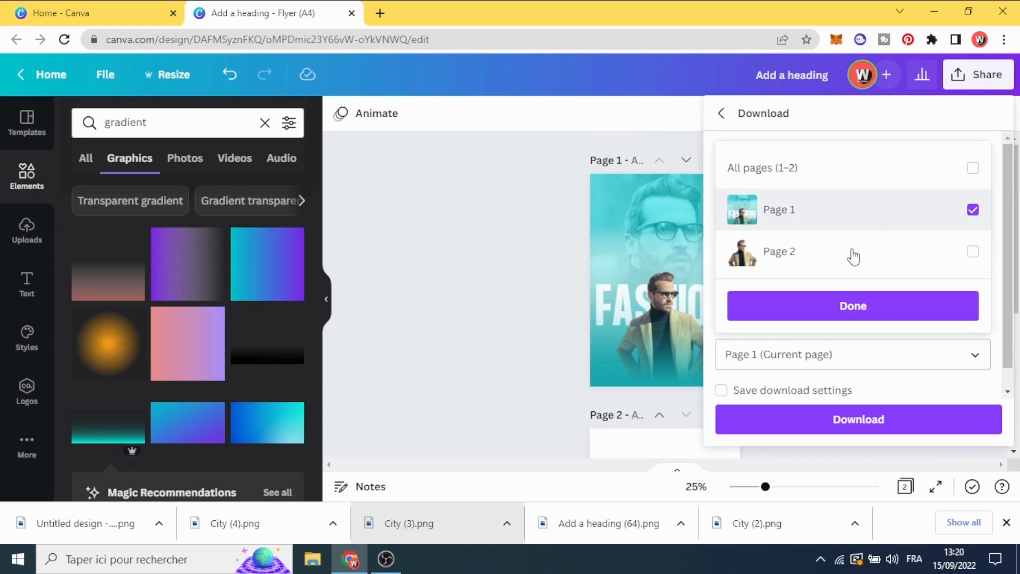
click(855, 307)
click(859, 420)
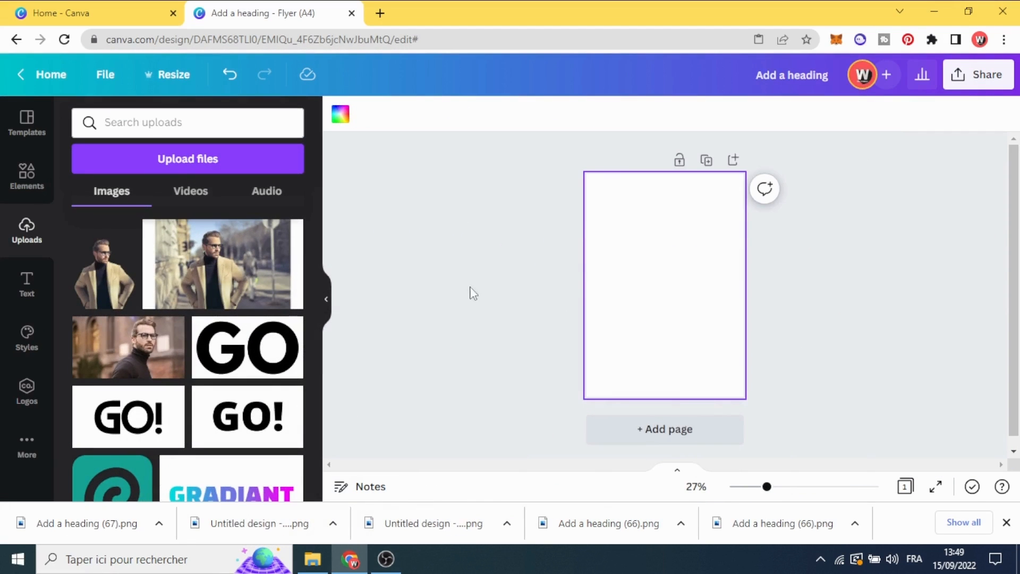
Add the uploaded turtleneck portrait to the blank page, enlarge it to full page height, and set it as the page background
click(124, 359)
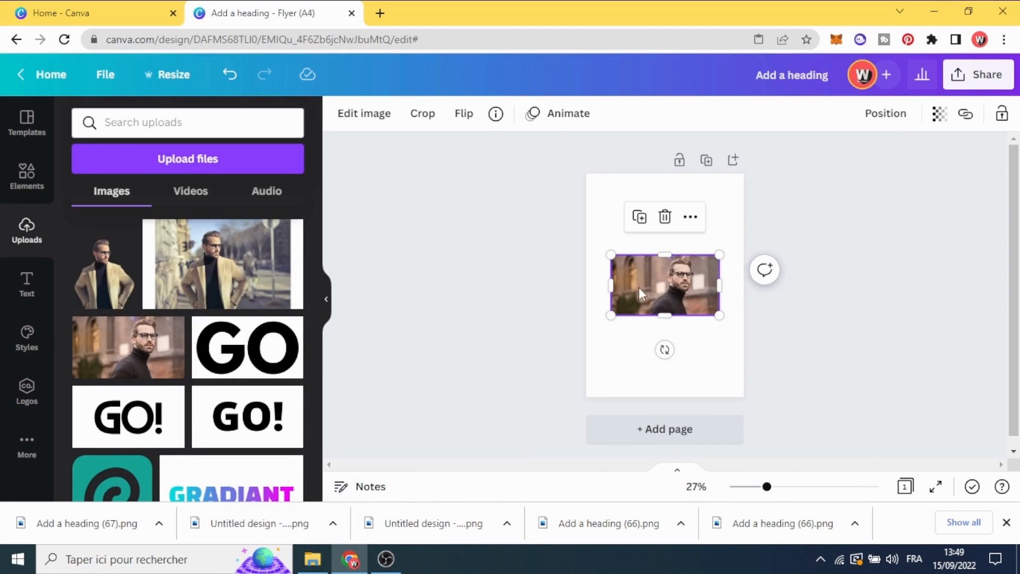
drag(639, 287, 584, 207)
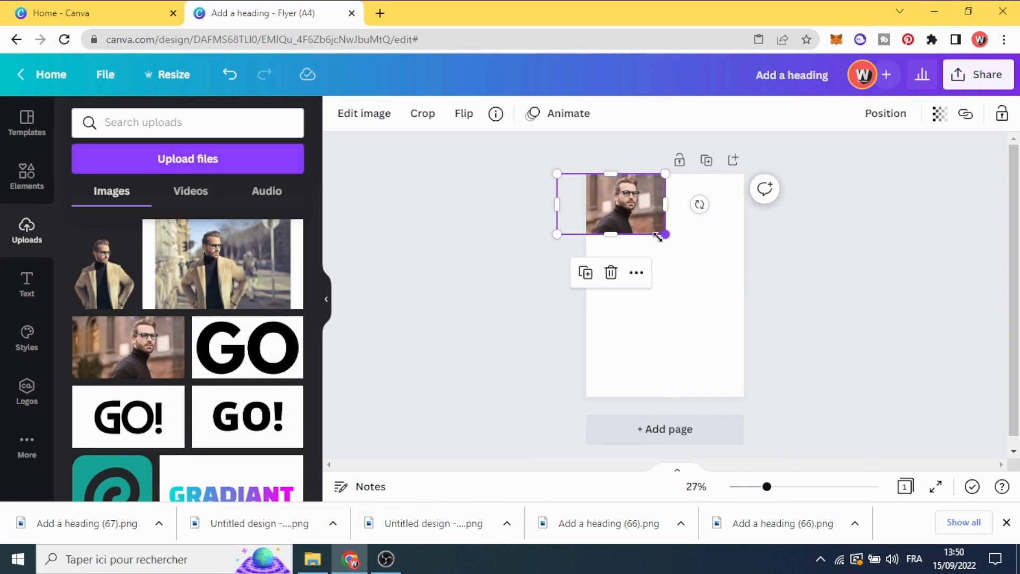
drag(658, 237, 917, 380)
drag(692, 353, 587, 350)
drag(792, 381, 820, 398)
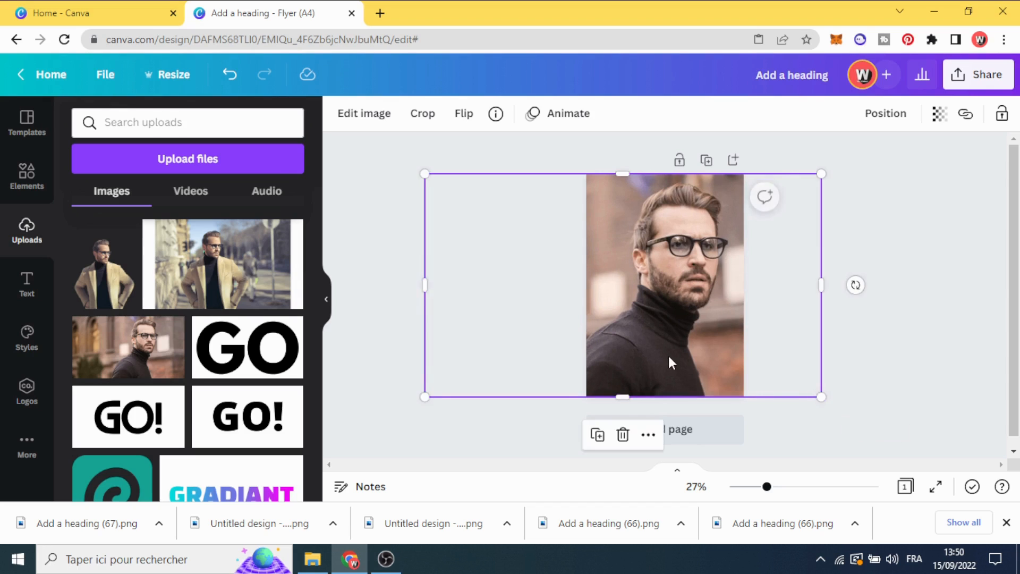
drag(668, 359, 671, 358)
click(376, 169)
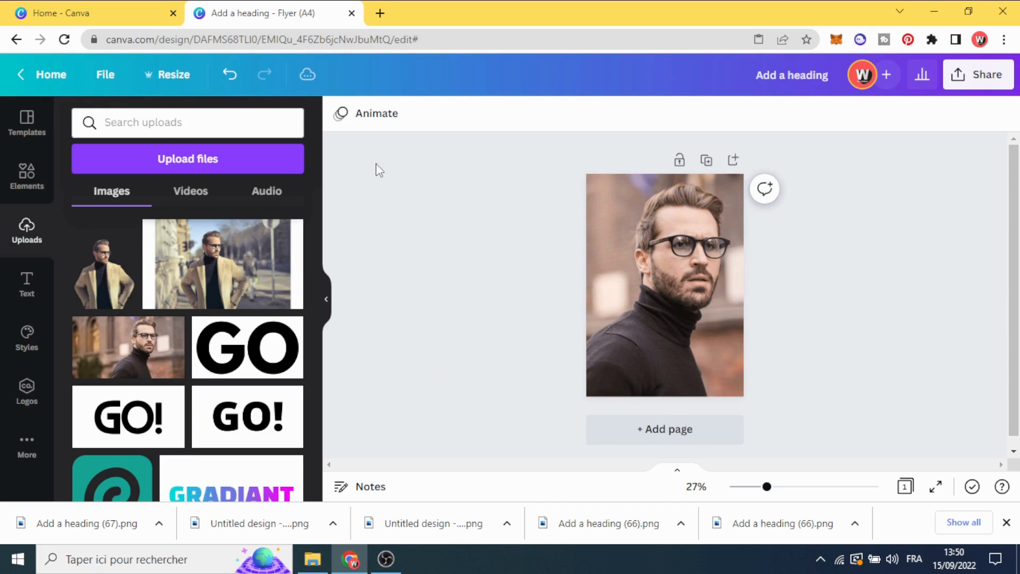
Turn the background portrait black and white with saturation -100 and raise its contrast to 26
click(655, 255)
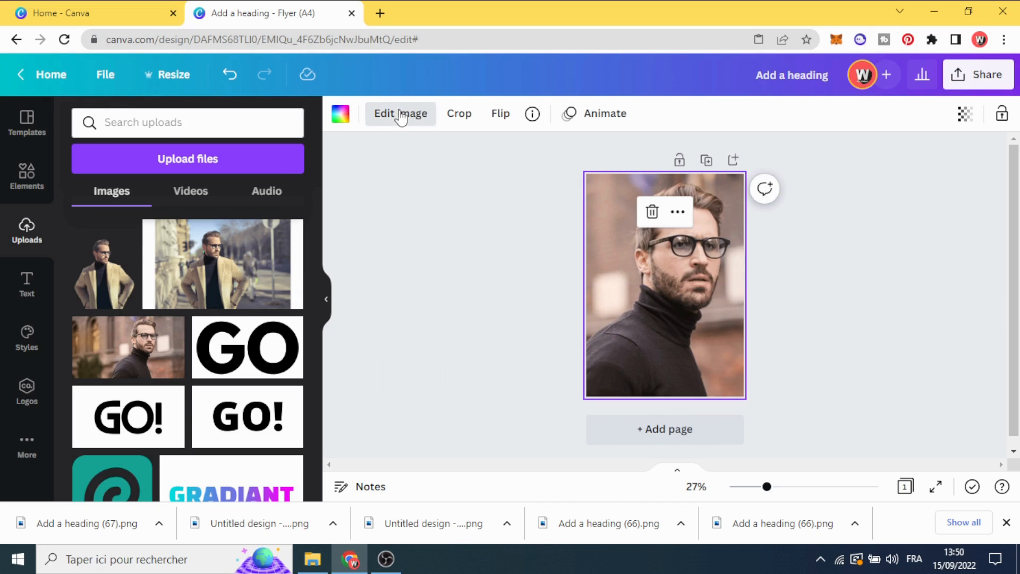
click(399, 114)
click(115, 254)
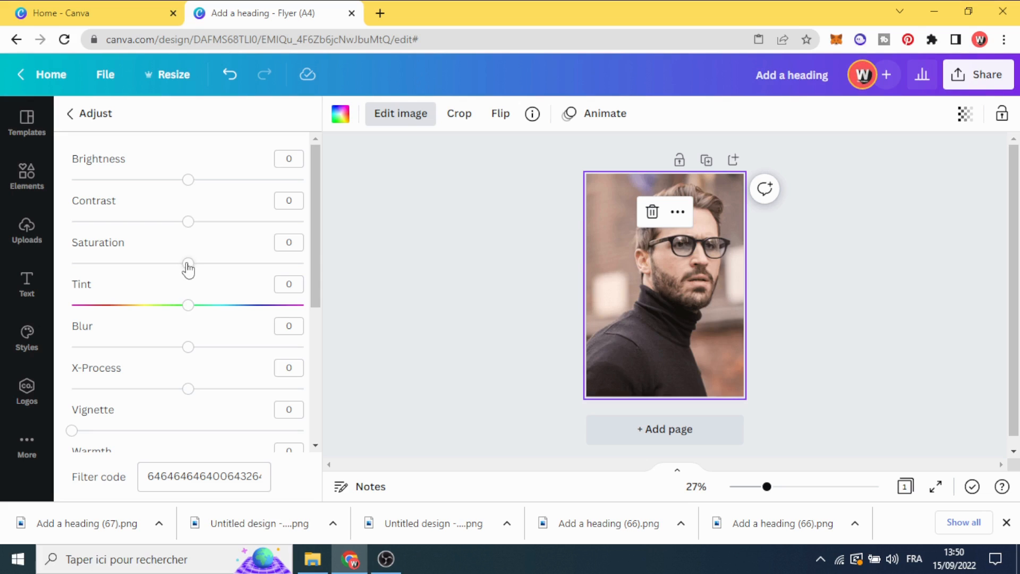
drag(190, 265, 55, 273)
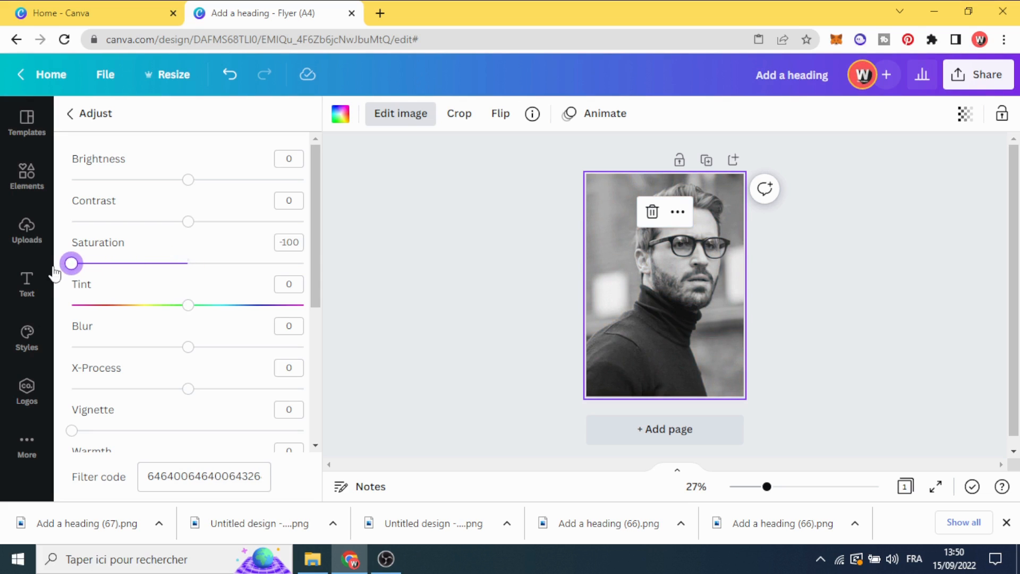
drag(187, 222, 218, 230)
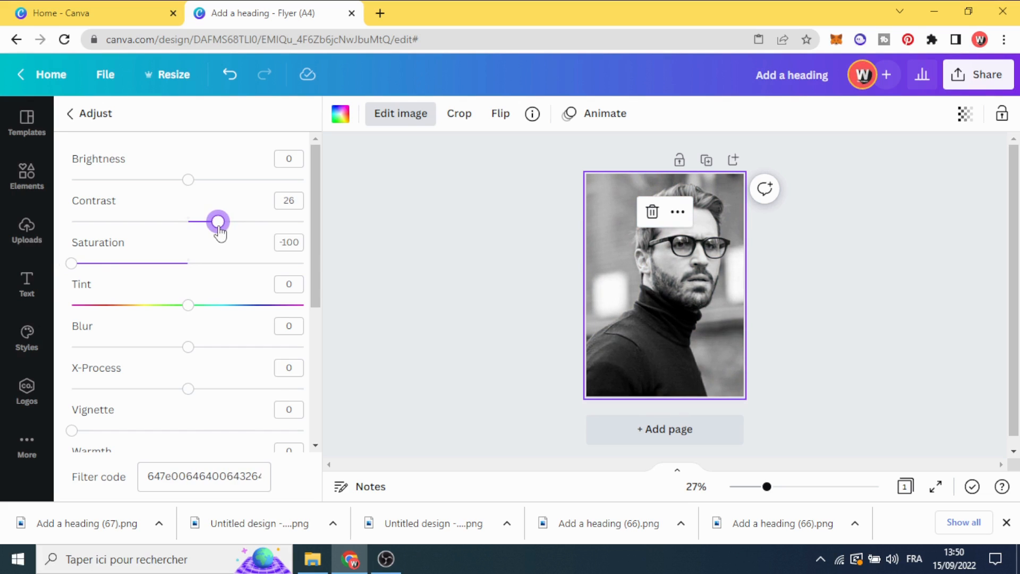
click(388, 242)
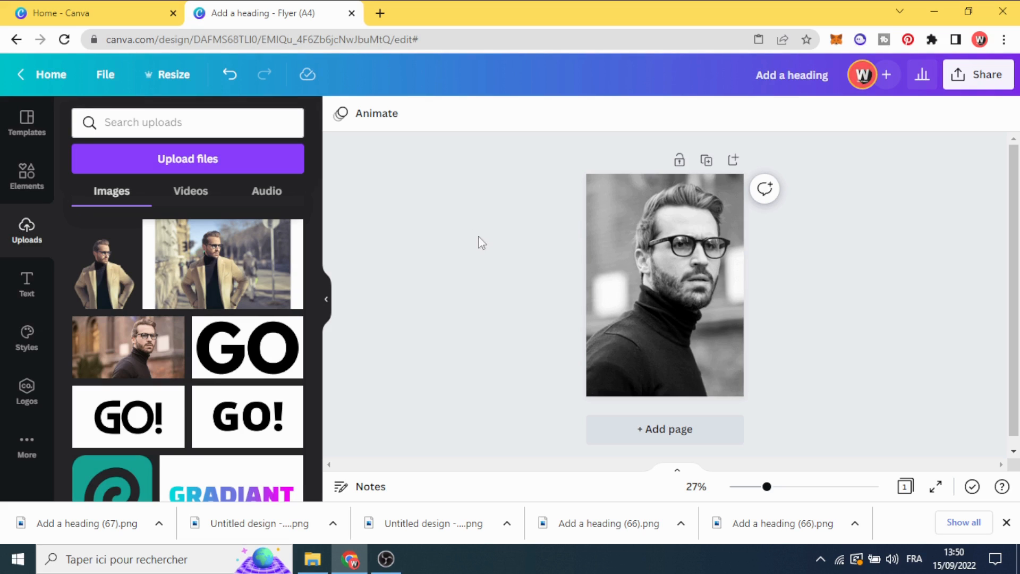
Duplicate the page with the black-and-white portrait
click(609, 272)
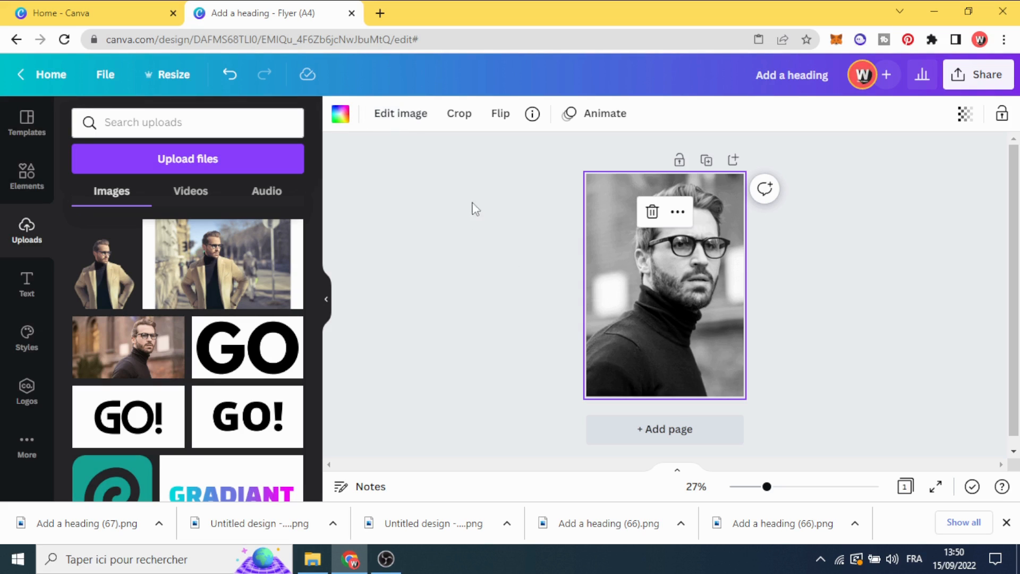
click(402, 114)
click(403, 114)
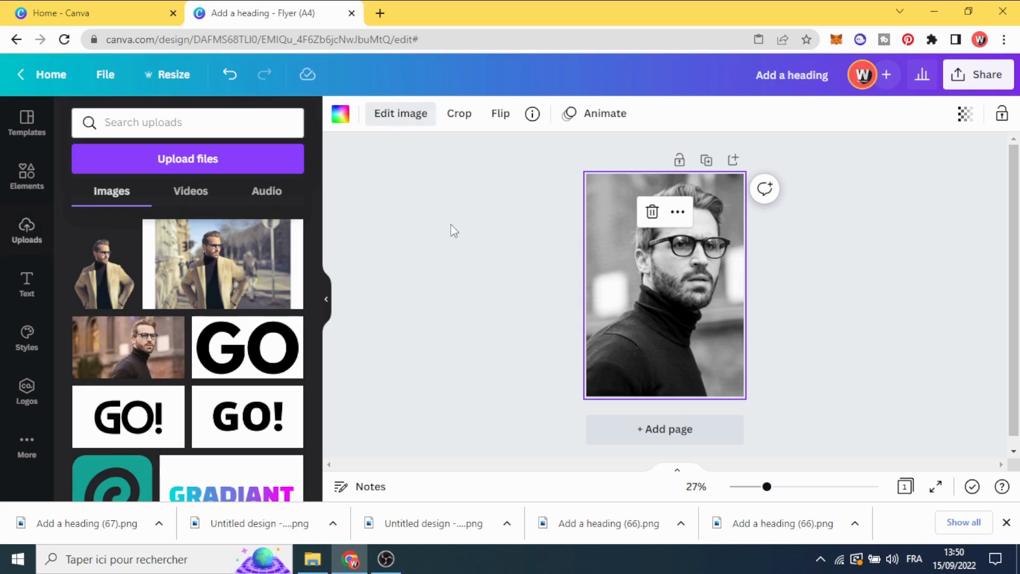
click(706, 161)
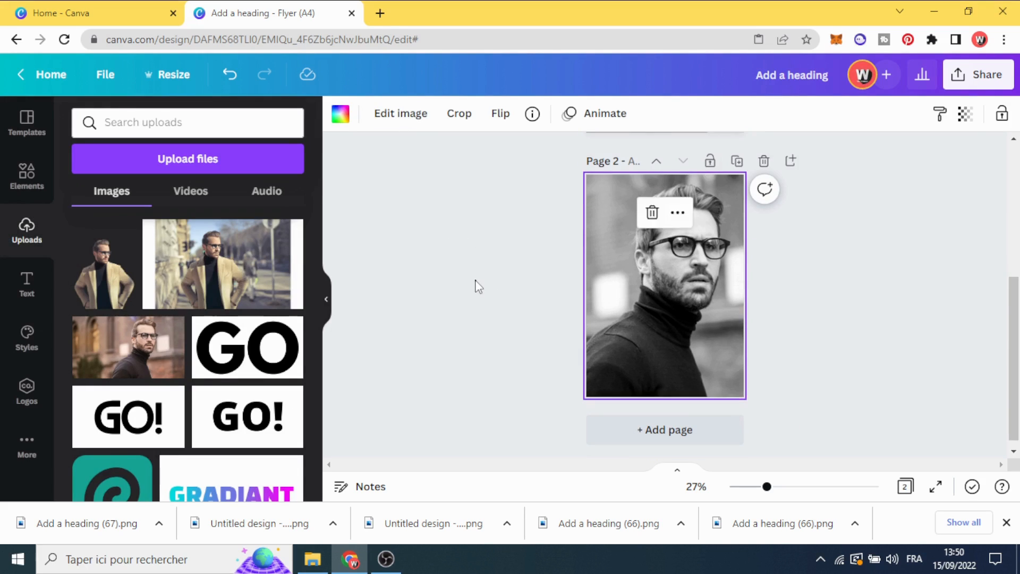
click(478, 285)
Apply the Mustard duotone effect to the portrait on page 2 and open its colour settings
click(619, 287)
click(402, 115)
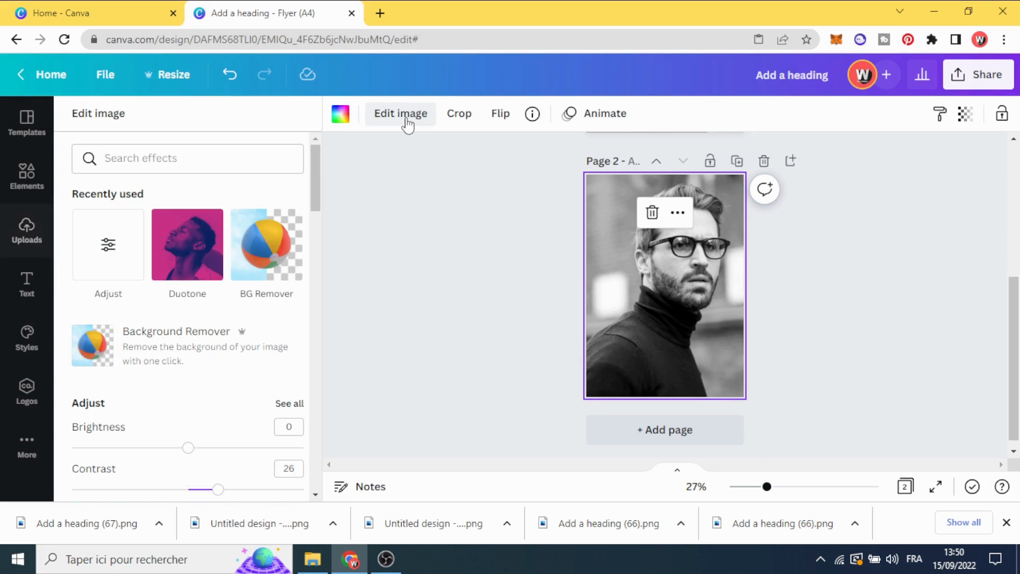
click(188, 278)
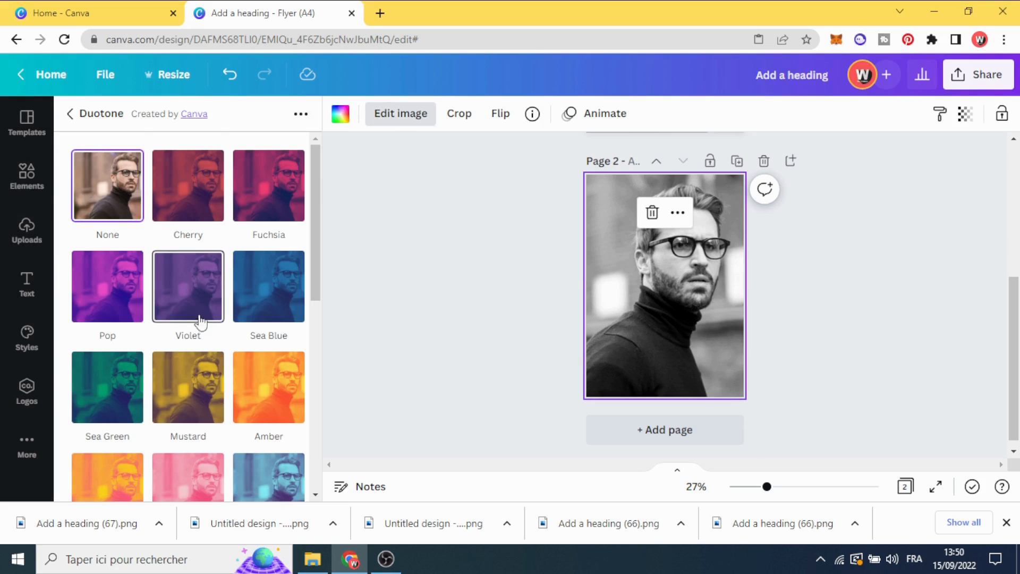
scroll(201, 320, down, 3)
click(187, 245)
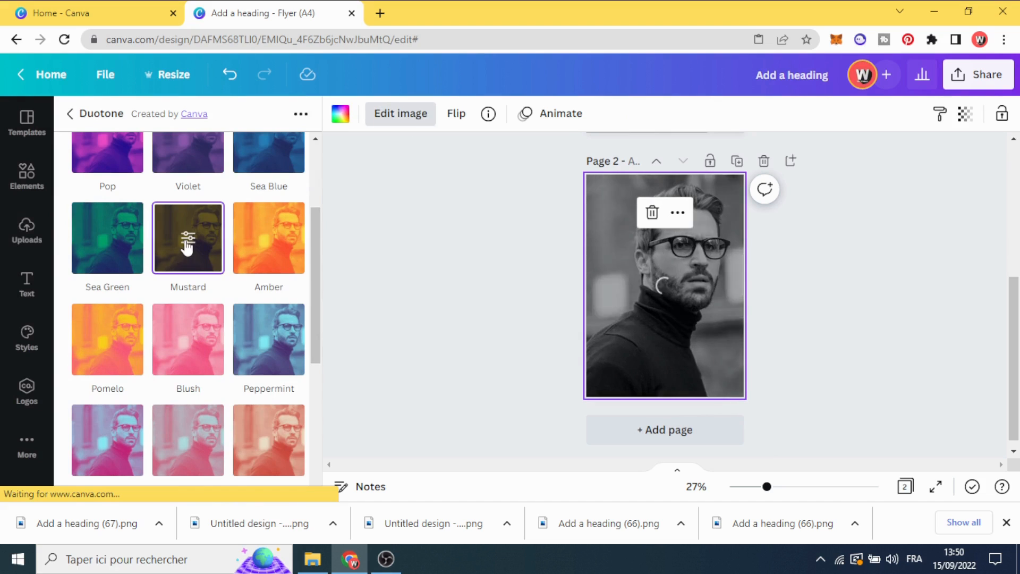
click(188, 241)
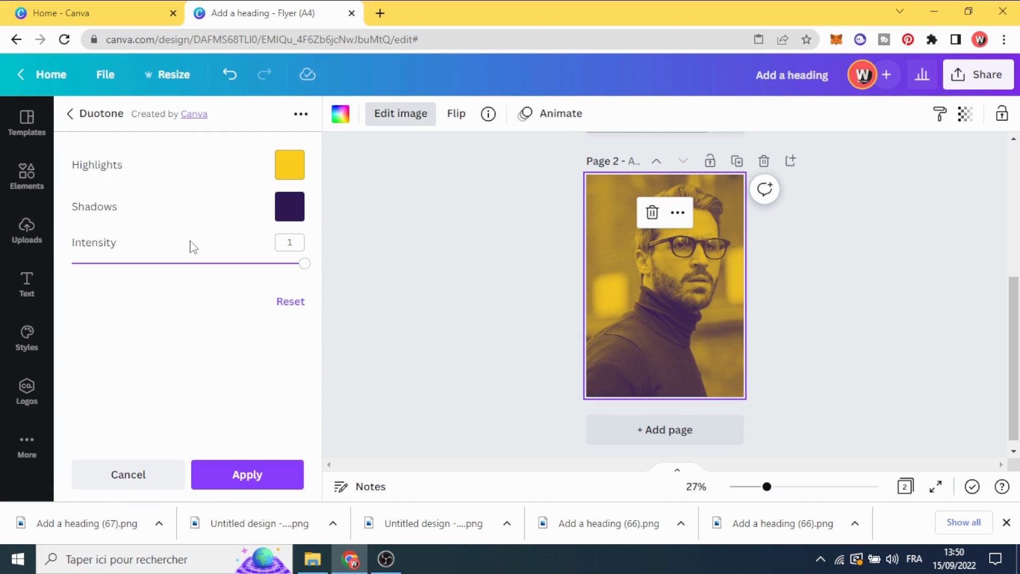
Set the duotone highlights to red and the shadows to black on the page 2 portrait
click(287, 169)
click(297, 329)
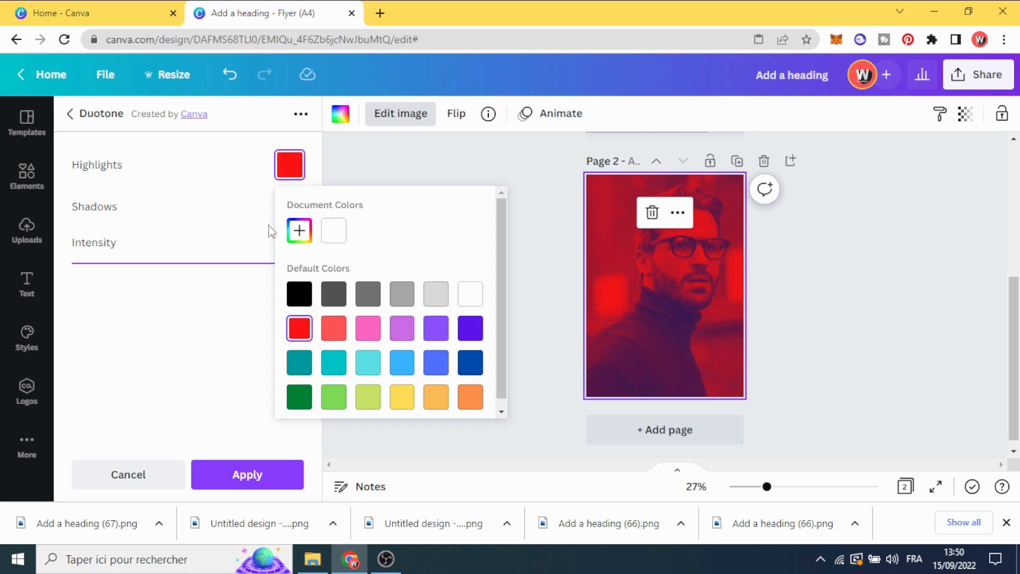
click(285, 208)
click(287, 207)
click(300, 336)
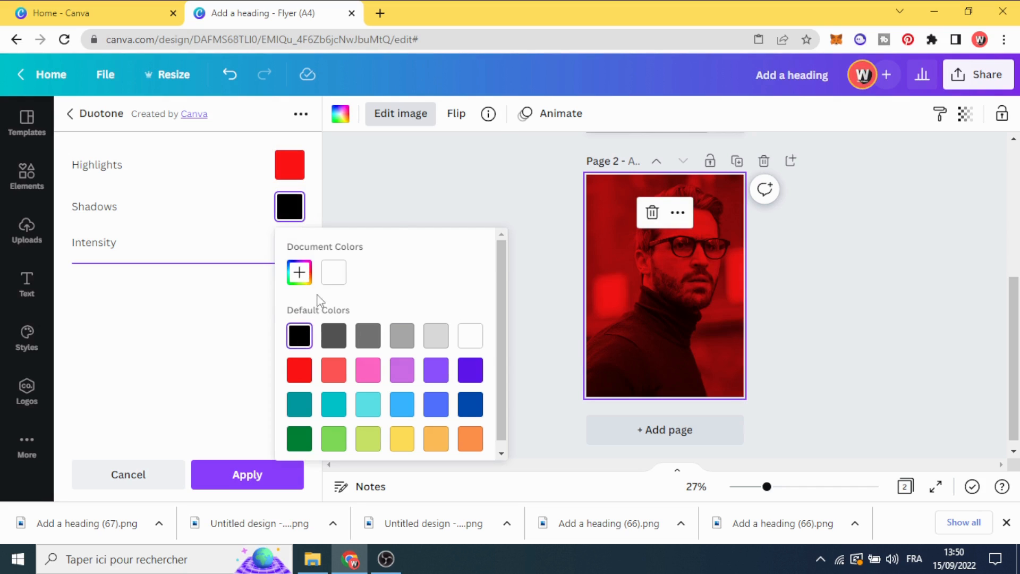
click(397, 218)
Adjust the red duotone portrait to brightness 14, contrast 18 and saturation 42
click(606, 268)
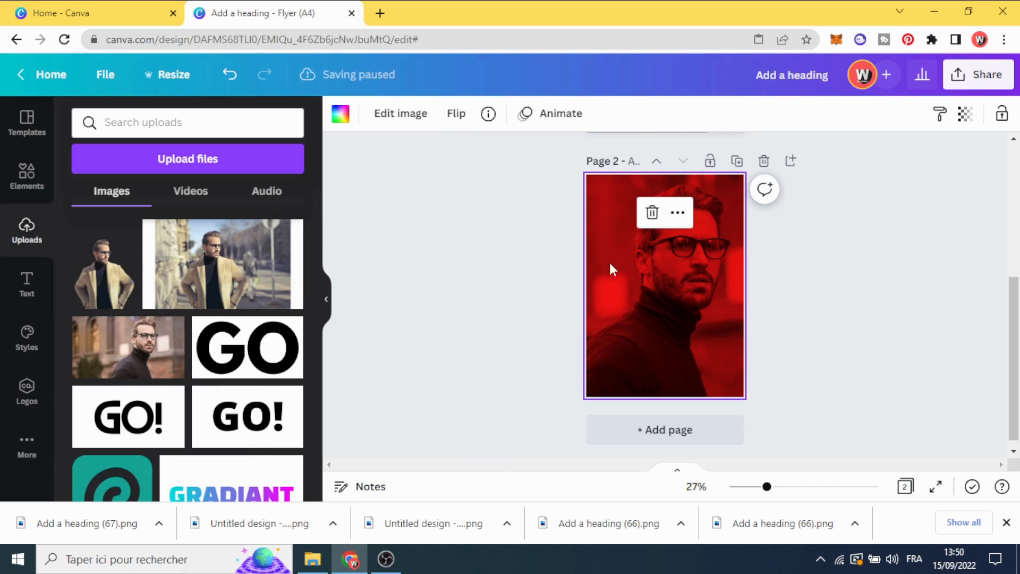
click(400, 117)
click(178, 249)
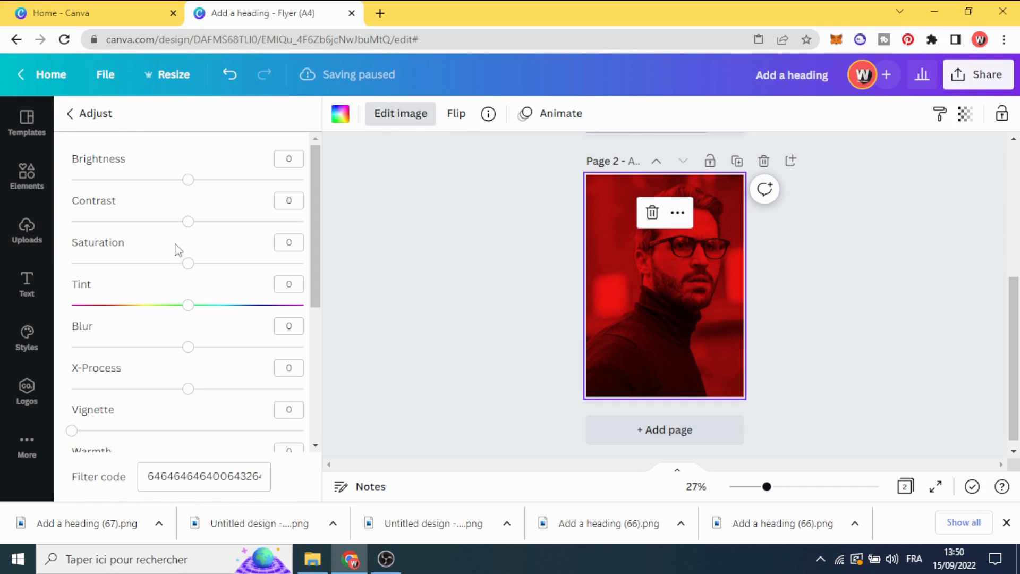
drag(198, 268, 240, 272)
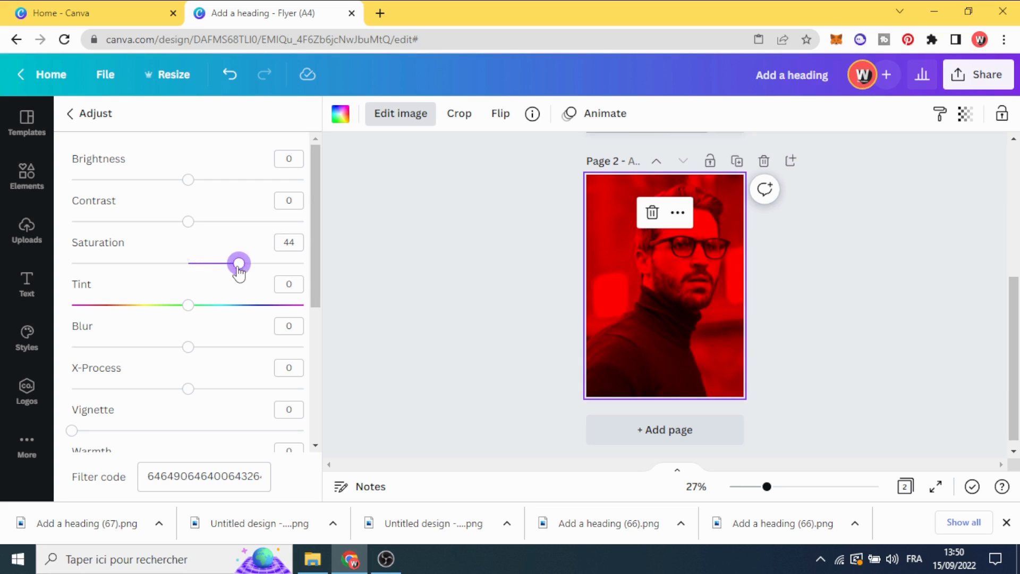
drag(198, 225, 217, 225)
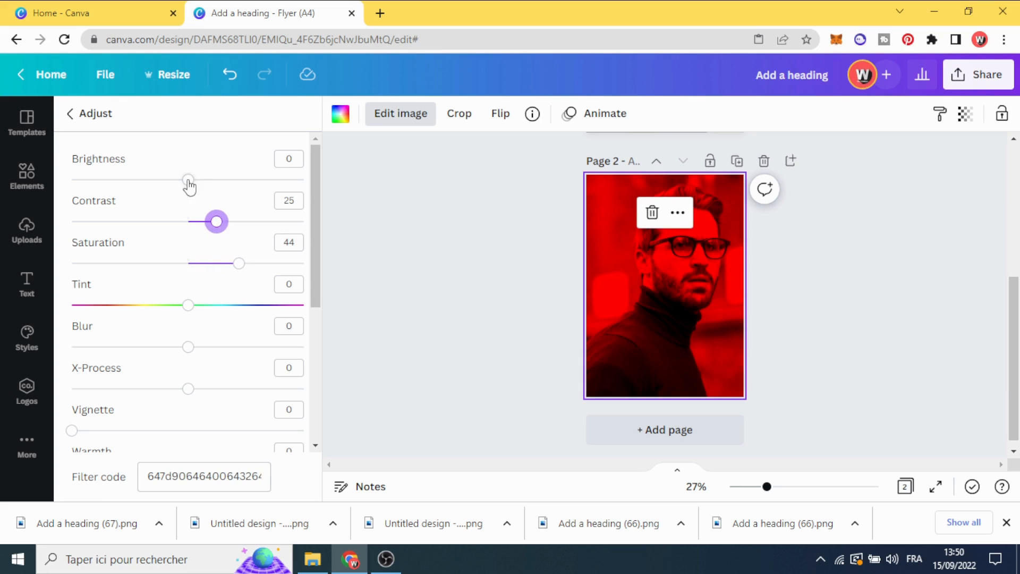
mouse_move(189, 181)
mouse_down()
mouse_move(168, 184)
mouse_move(207, 184)
mouse_up()
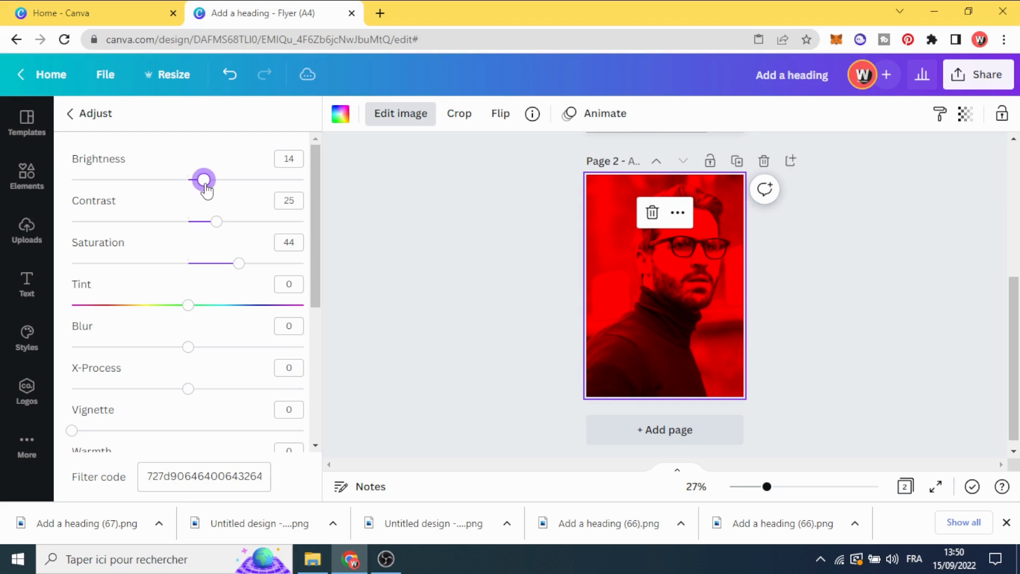
drag(217, 226, 211, 225)
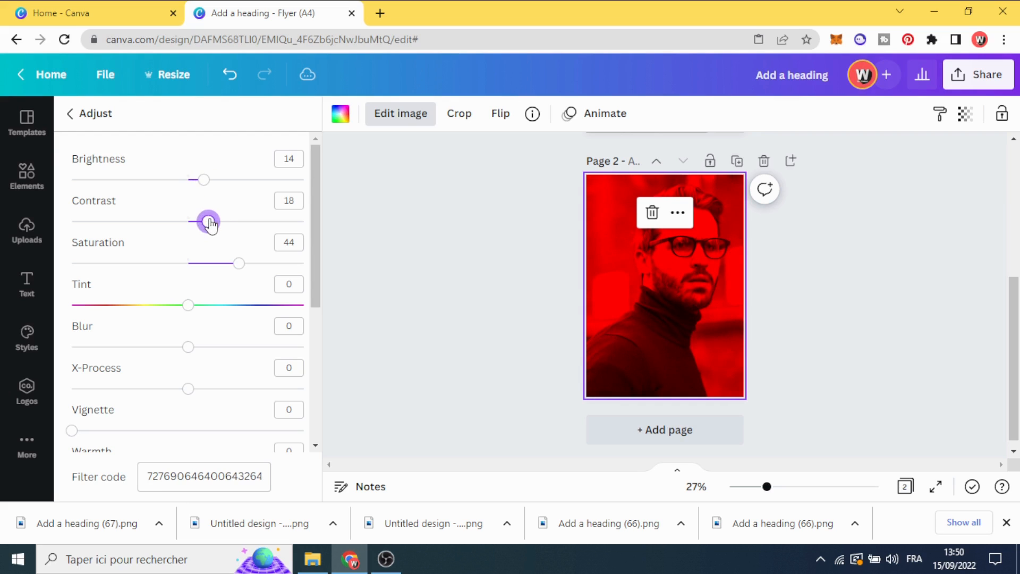
mouse_move(237, 263)
mouse_down()
mouse_move(221, 262)
mouse_move(238, 266)
mouse_up()
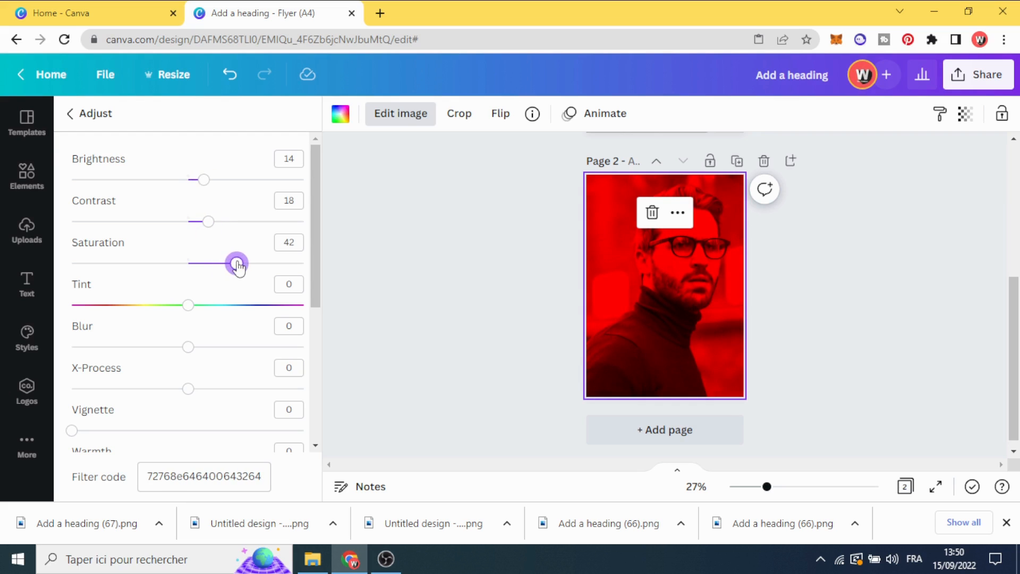
click(398, 251)
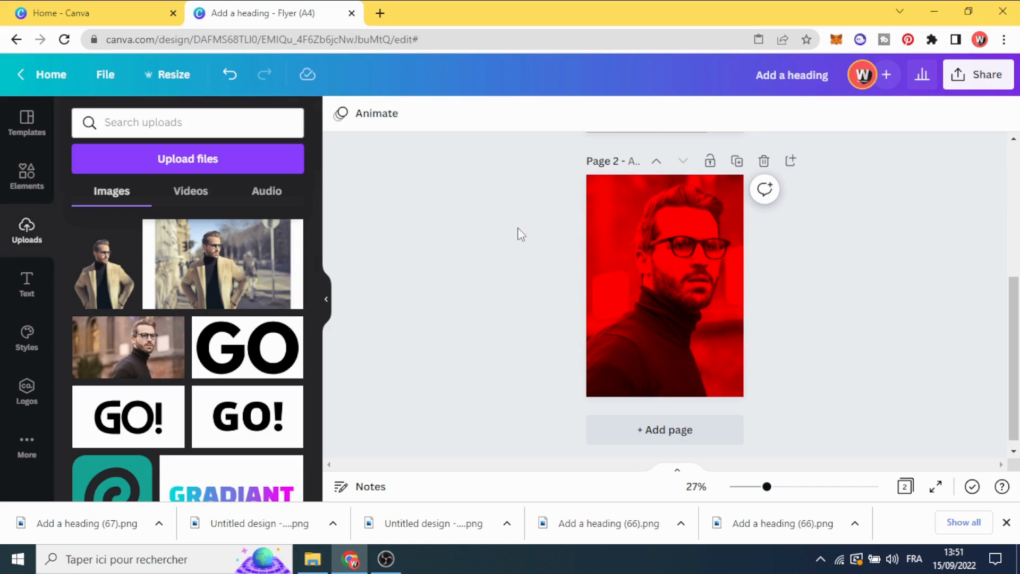
Download only page 2, the red duotone portrait, as a PNG
scroll(975, 176, up, 3)
scroll(975, 175, down, 3)
click(1005, 84)
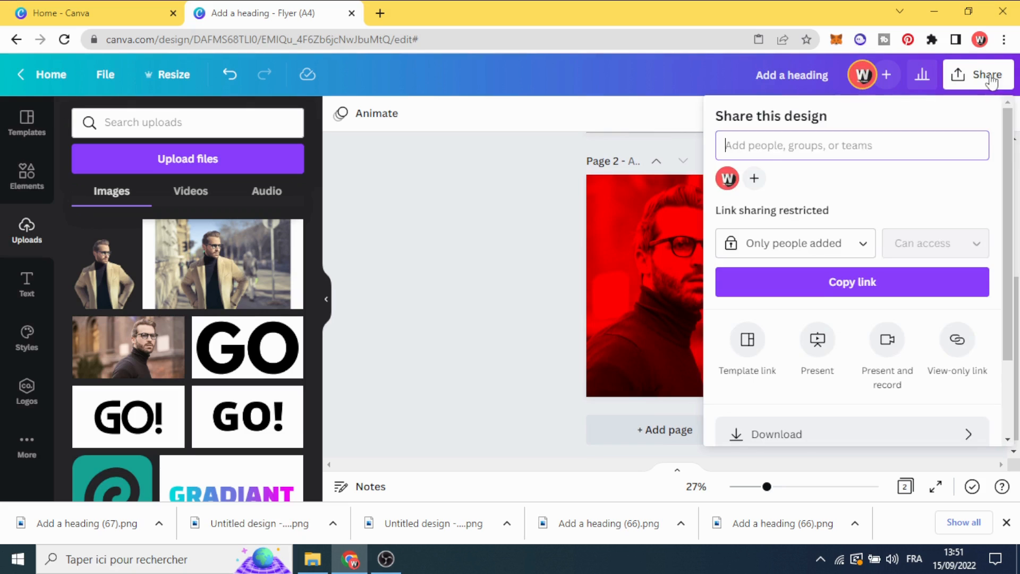
scroll(920, 284, down, 2)
click(907, 332)
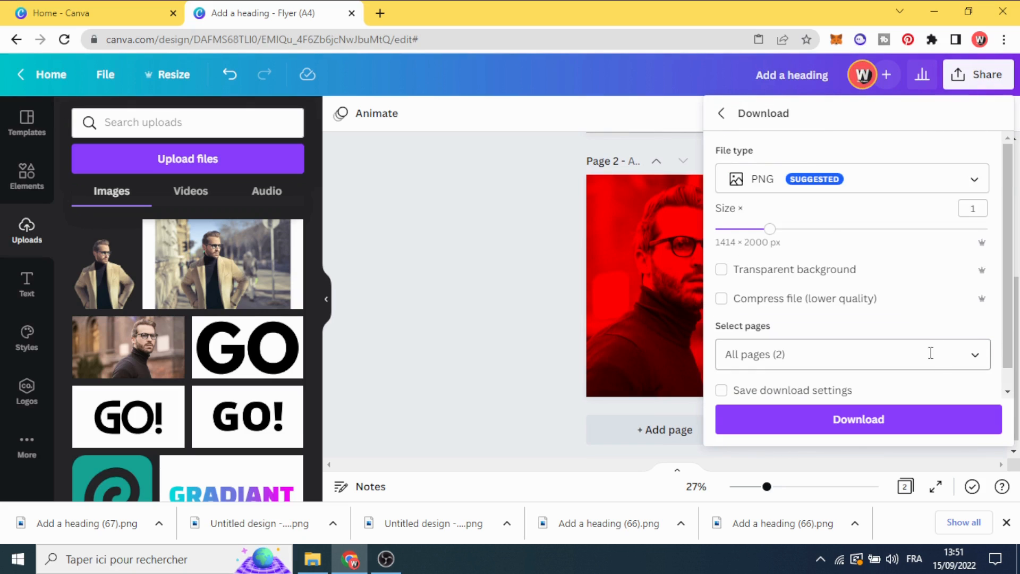
click(930, 353)
click(973, 167)
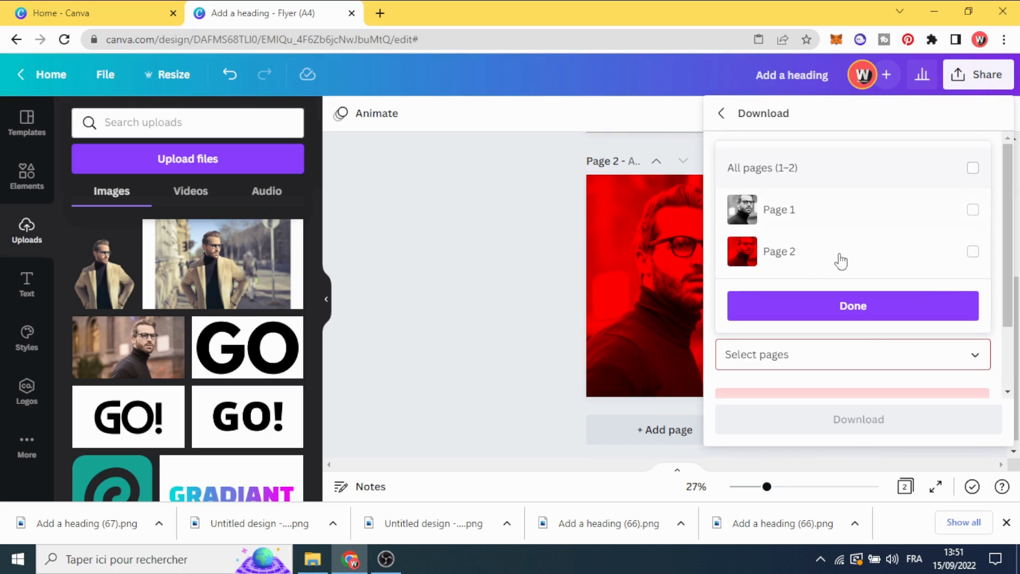
click(973, 251)
click(895, 311)
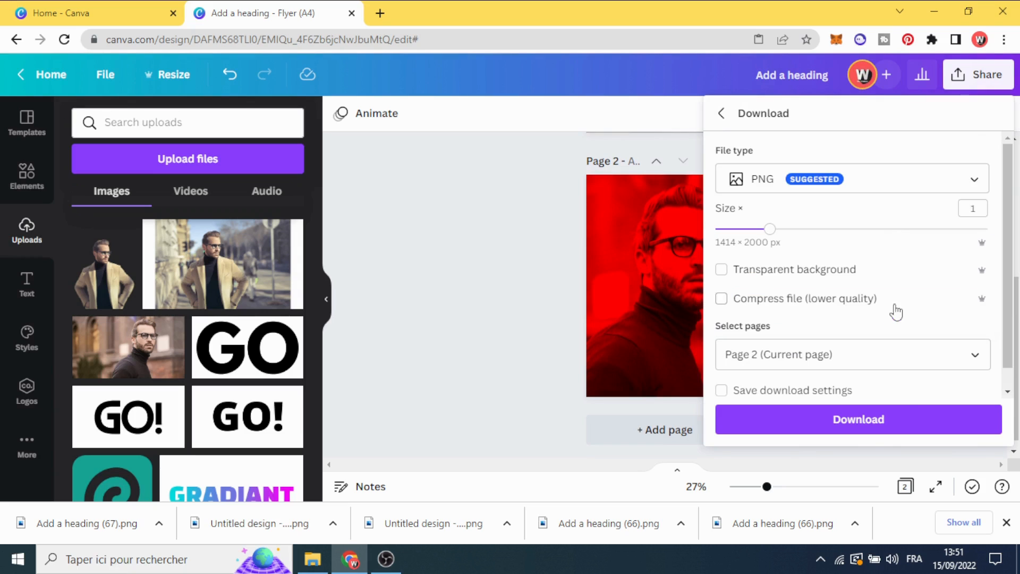
click(881, 425)
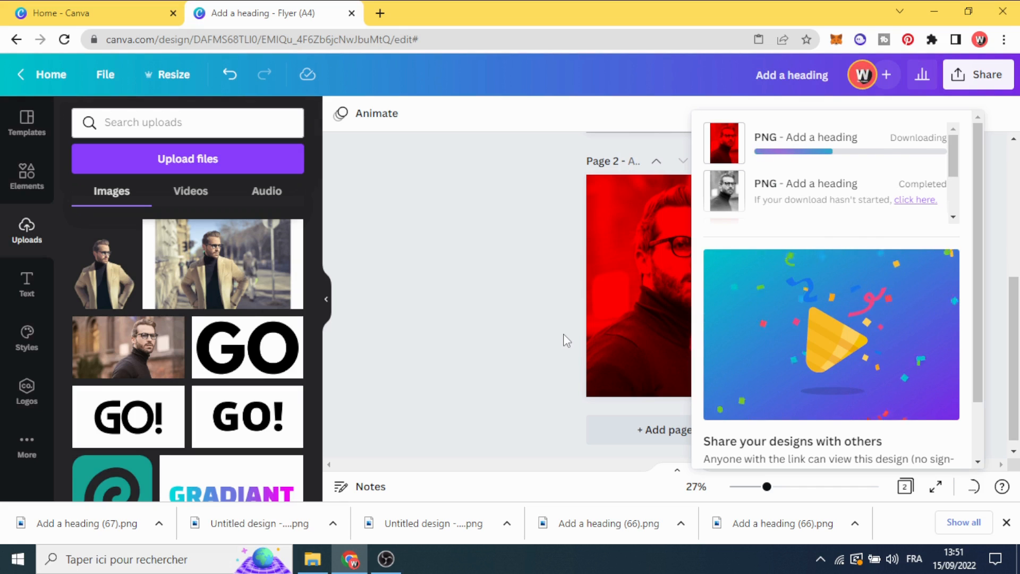
Upload the newly downloaded red portrait, Add a heading (67).png, to the design's image uploads
click(541, 333)
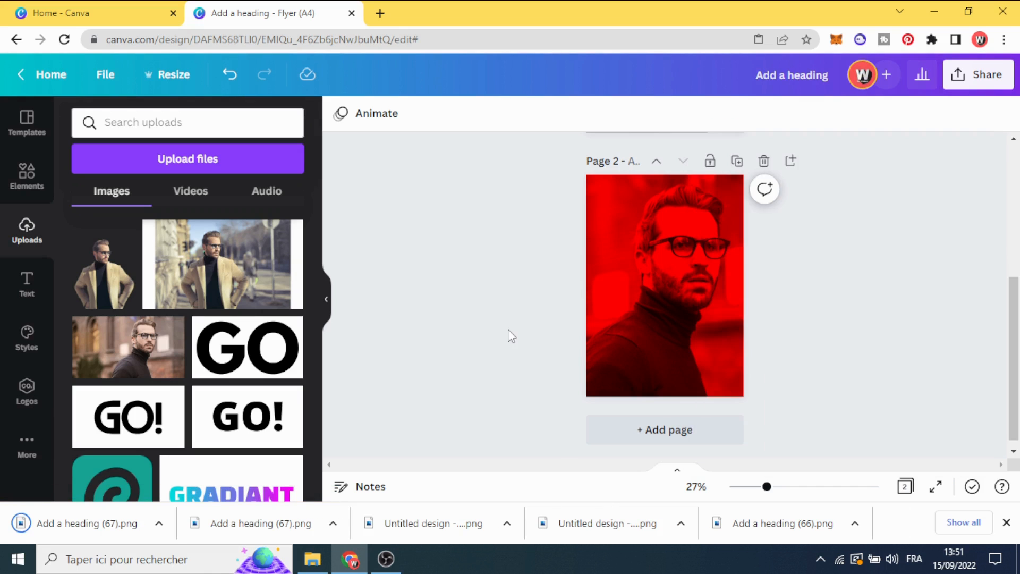
scroll(489, 343, up, 5)
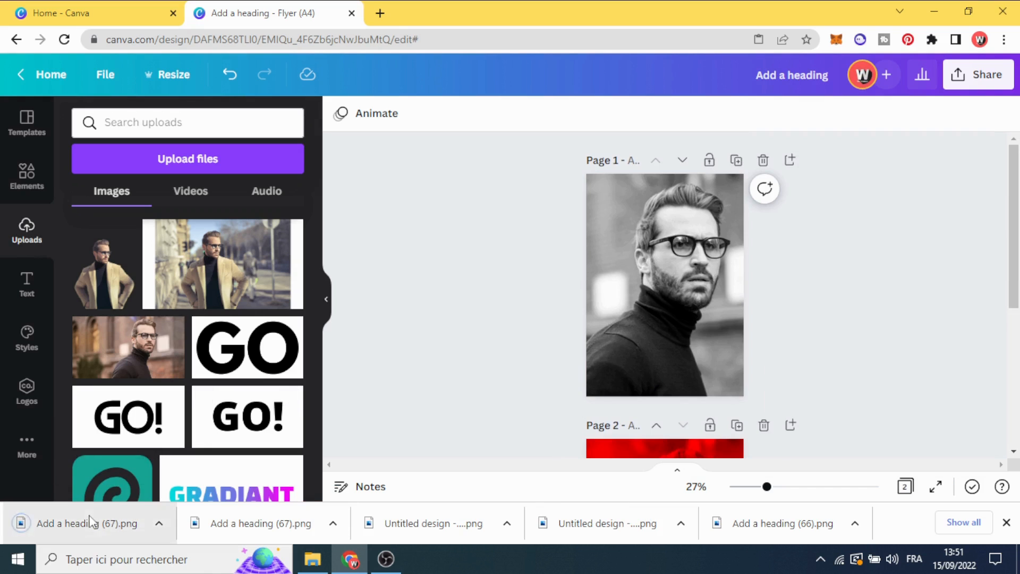
drag(93, 528, 179, 361)
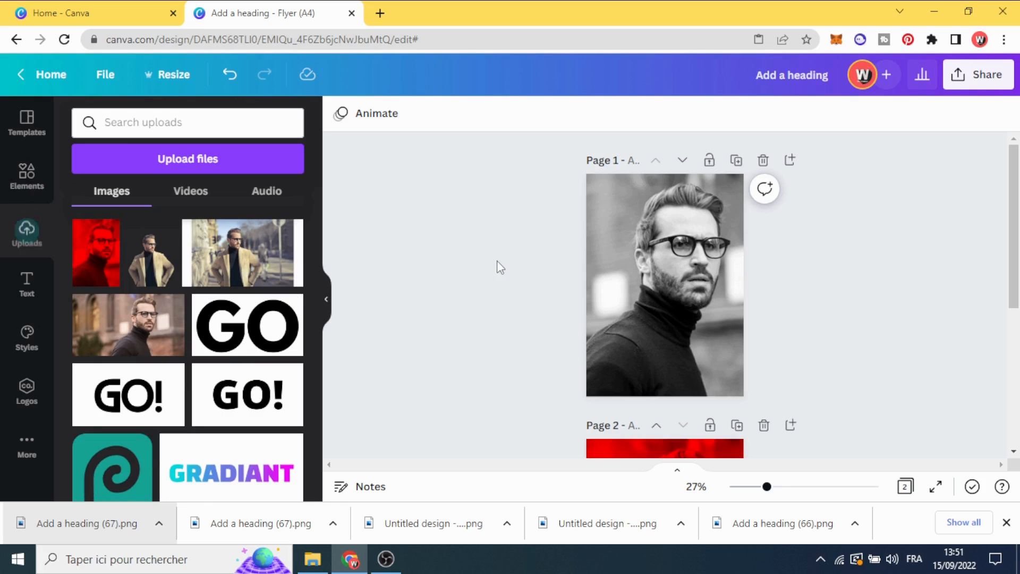
Clear the gradient search and add the letter I frame from the full Frames collection to page 1
click(25, 186)
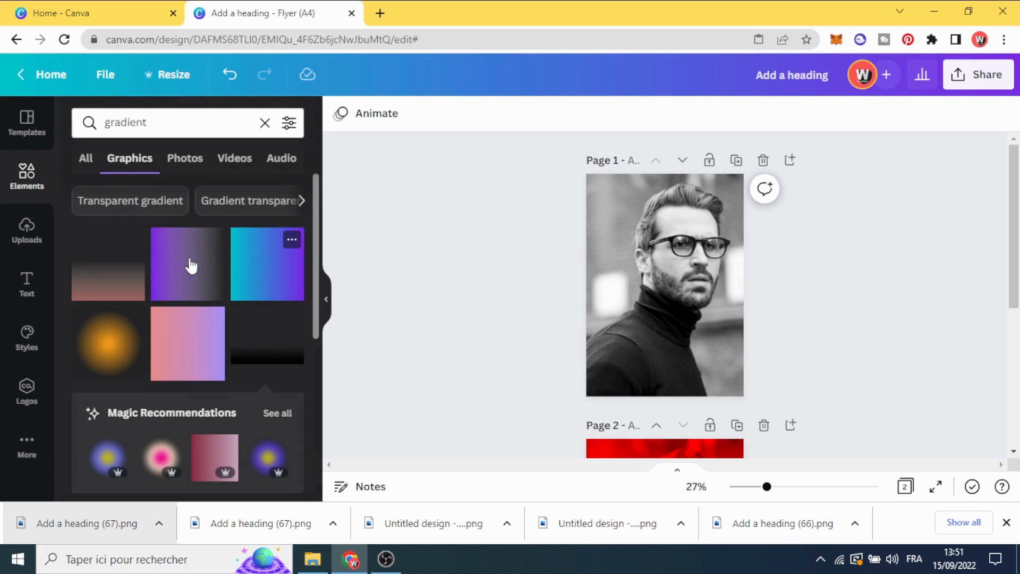
click(264, 123)
scroll(164, 267, down, 15)
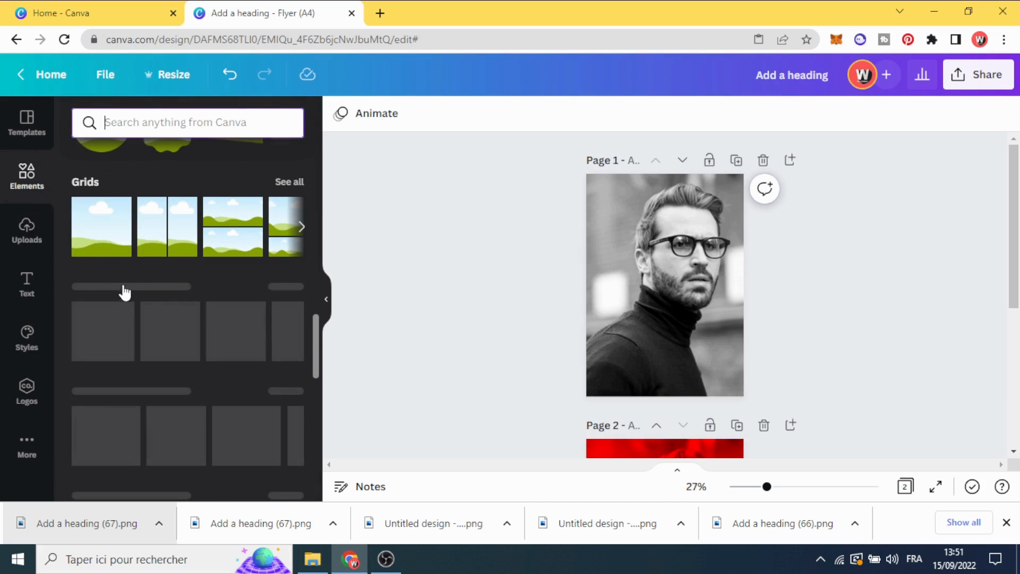
scroll(156, 271, up, 3)
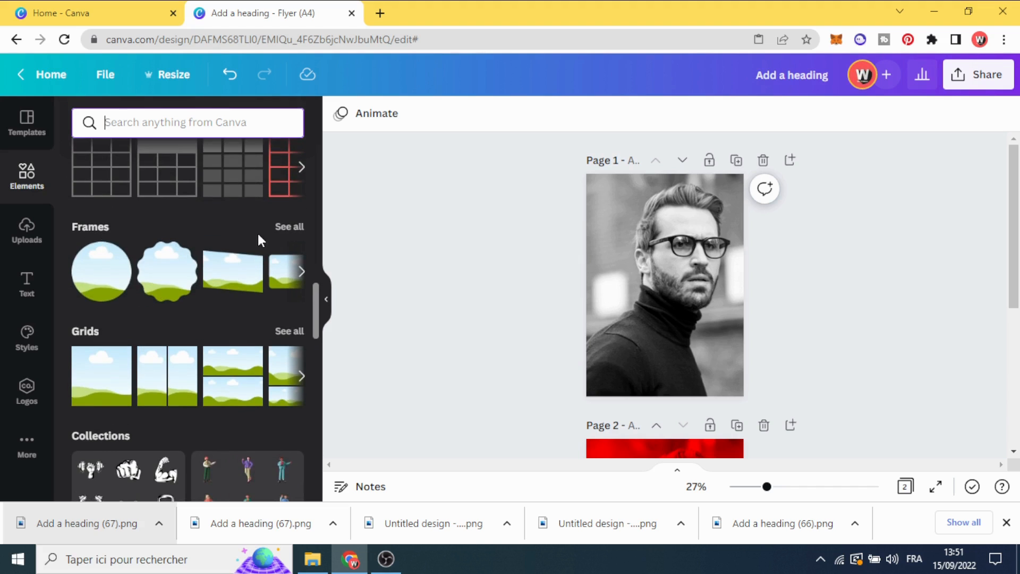
click(288, 227)
scroll(162, 274, down, 3)
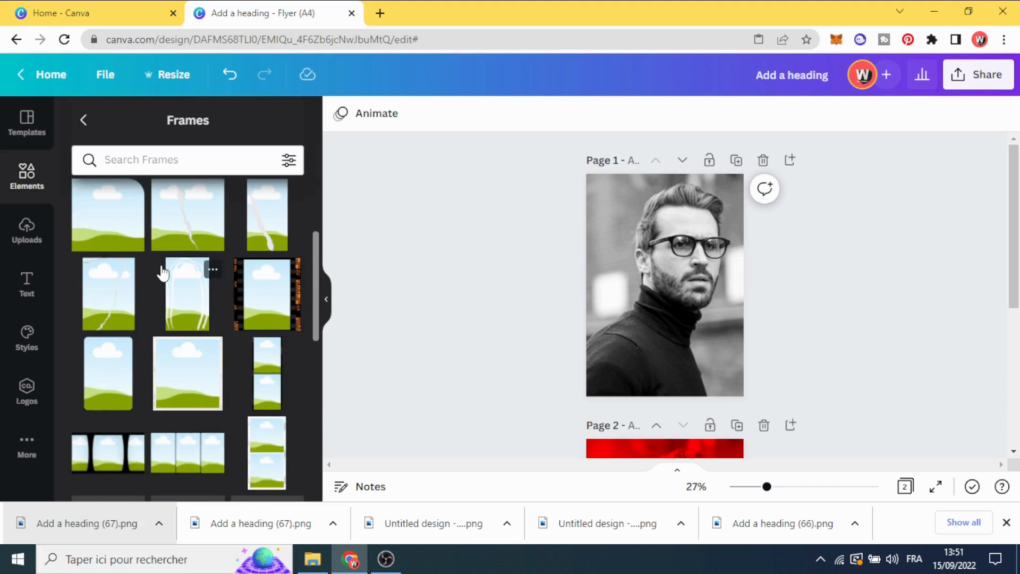
scroll(163, 273, down, 5)
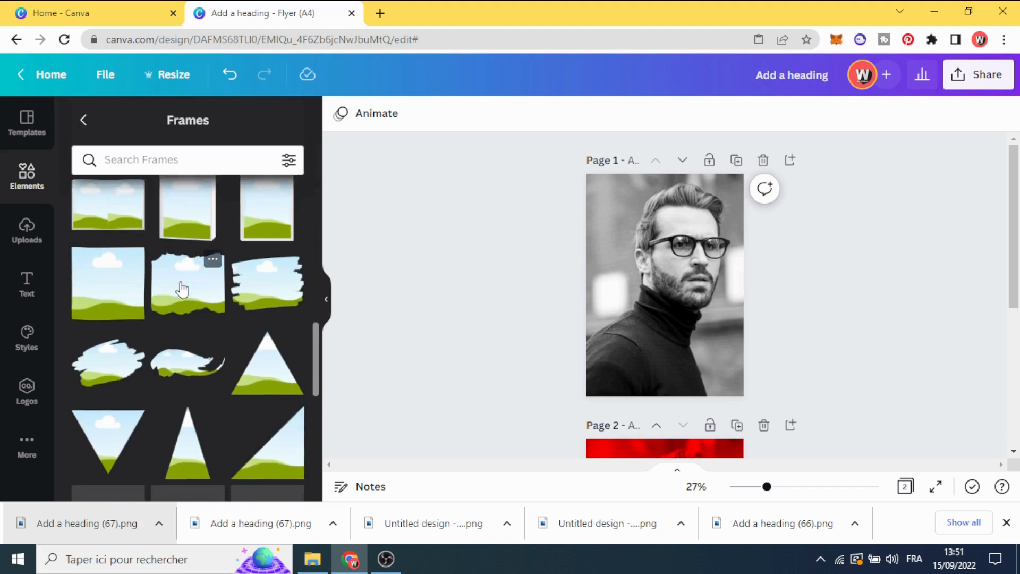
scroll(182, 290, down, 5)
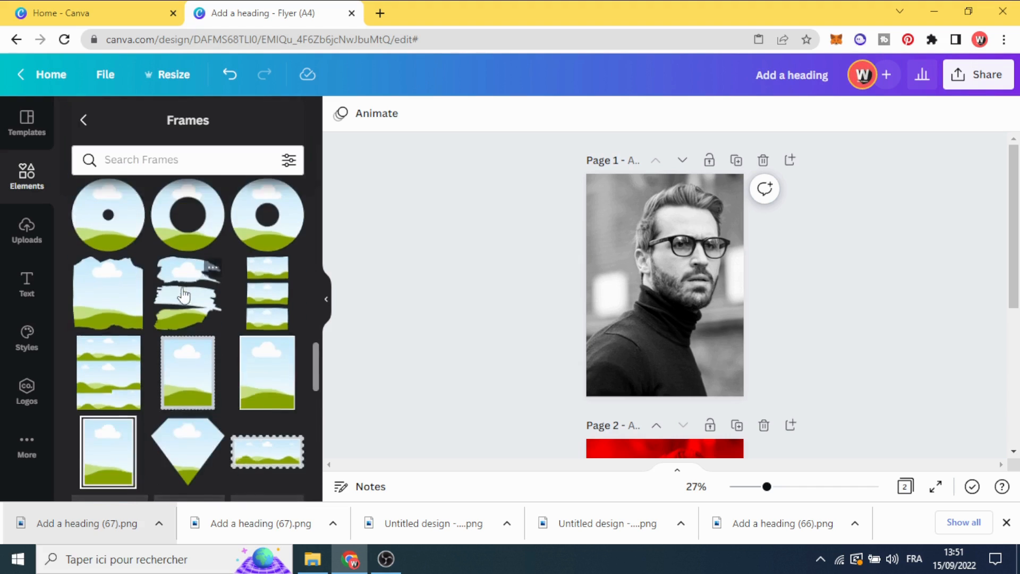
scroll(184, 294, down, 8)
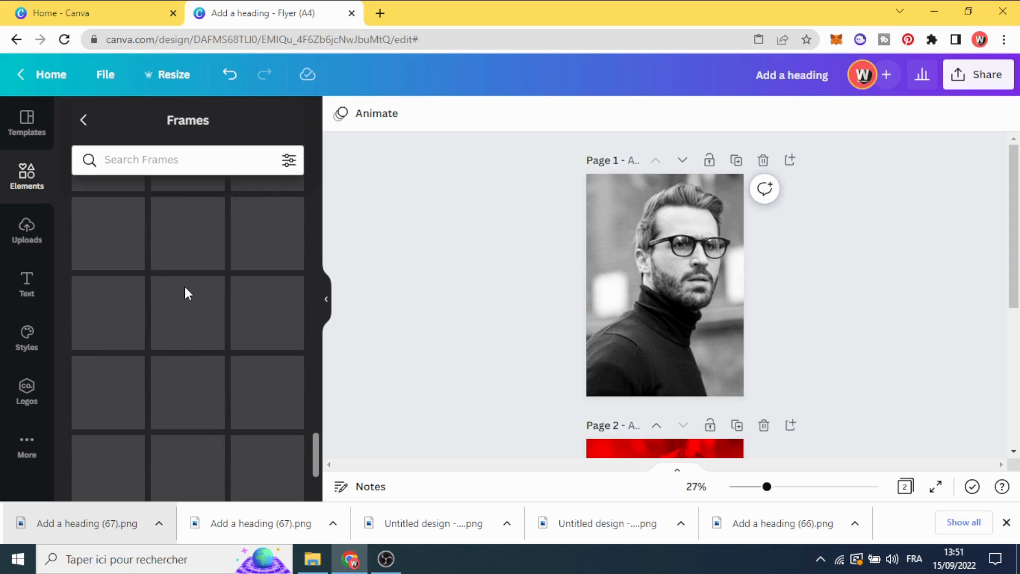
scroll(182, 291, down, 3)
scroll(179, 324, up, 4)
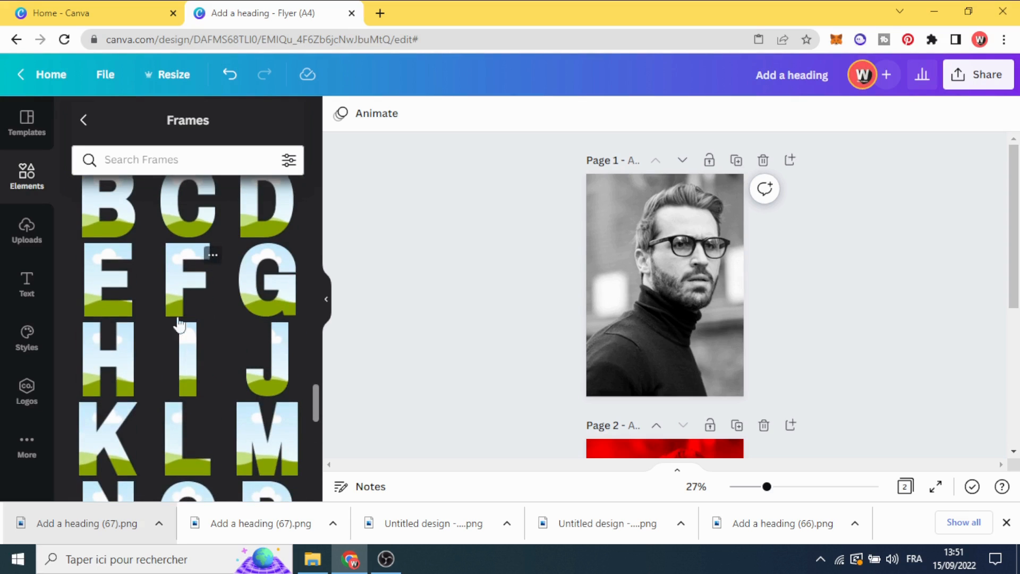
click(184, 366)
Enlarge the letter I frame to the full page height and centre it horizontally on page 1
drag(668, 308, 673, 394)
drag(653, 349, 669, 349)
click(519, 325)
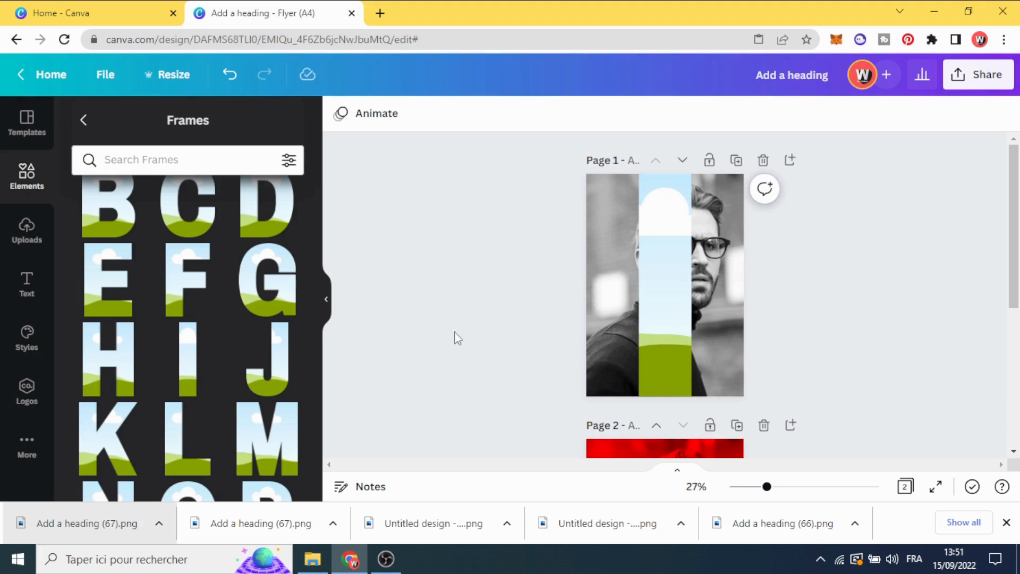
Try filling the letter I frame directly with the uploaded red duotone portrait, then undo it
click(21, 236)
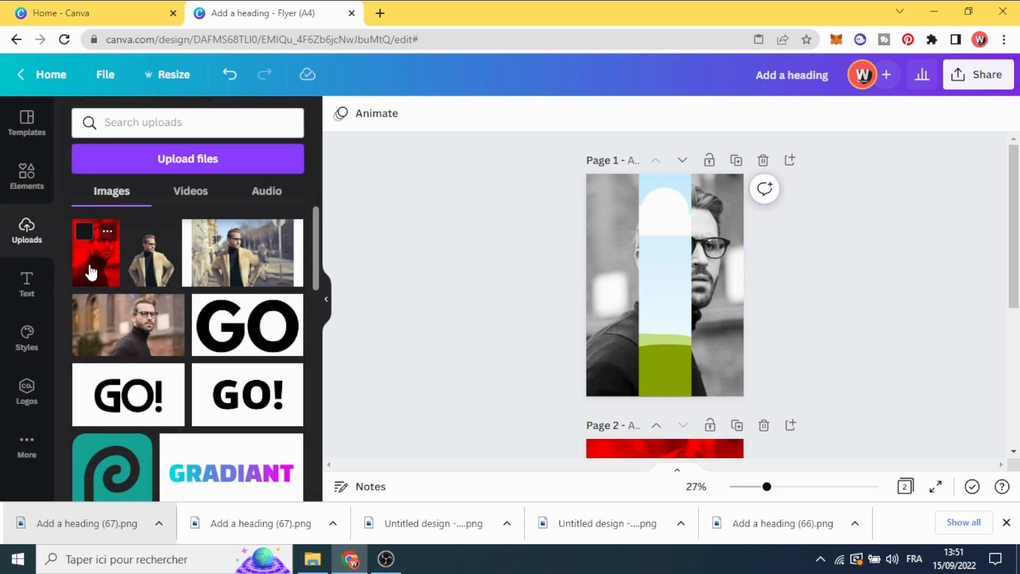
drag(93, 272, 647, 272)
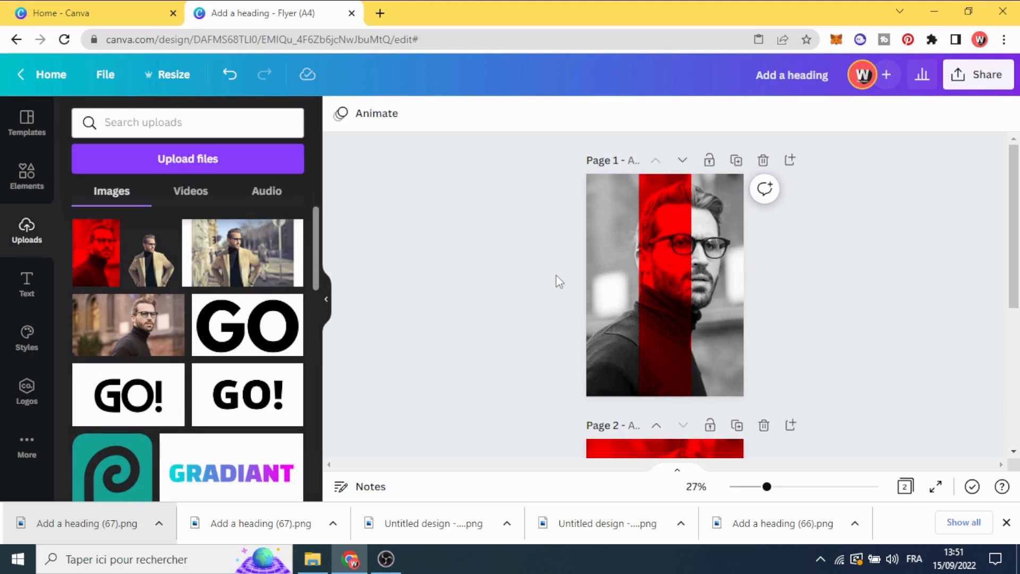
click(231, 77)
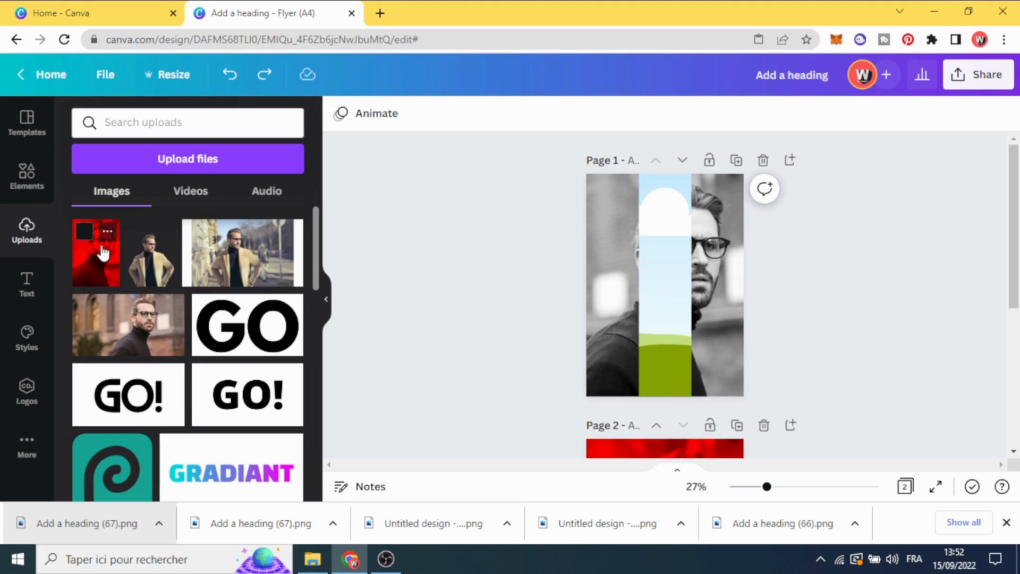
Place the uploaded red portrait on page 1, enlarge it to the page size and drop it into the letter I frame
drag(101, 246, 622, 278)
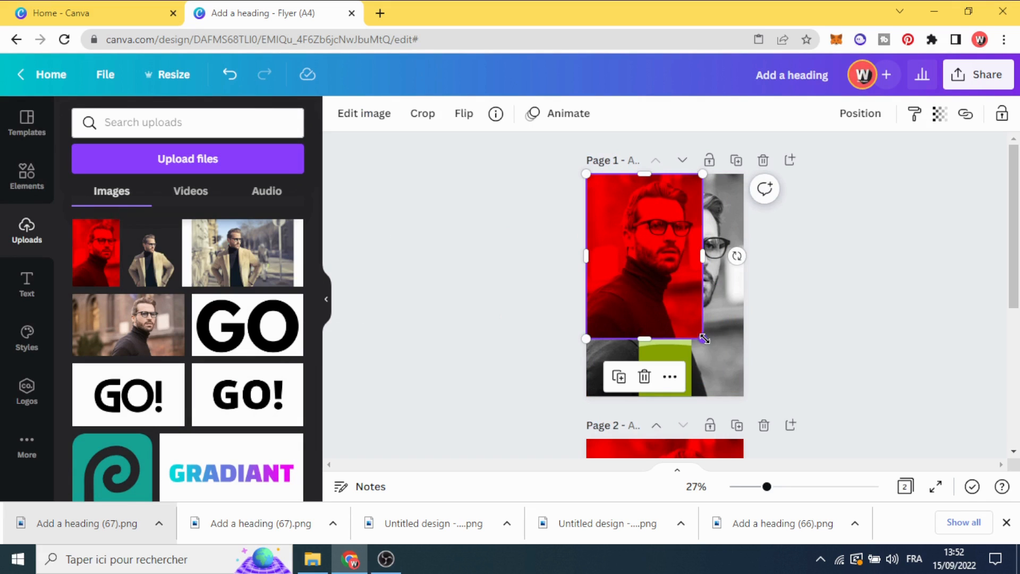
drag(705, 338, 741, 394)
mouse_move(666, 318)
mouse_down()
mouse_move(632, 317)
mouse_move(660, 318)
mouse_up()
click(511, 324)
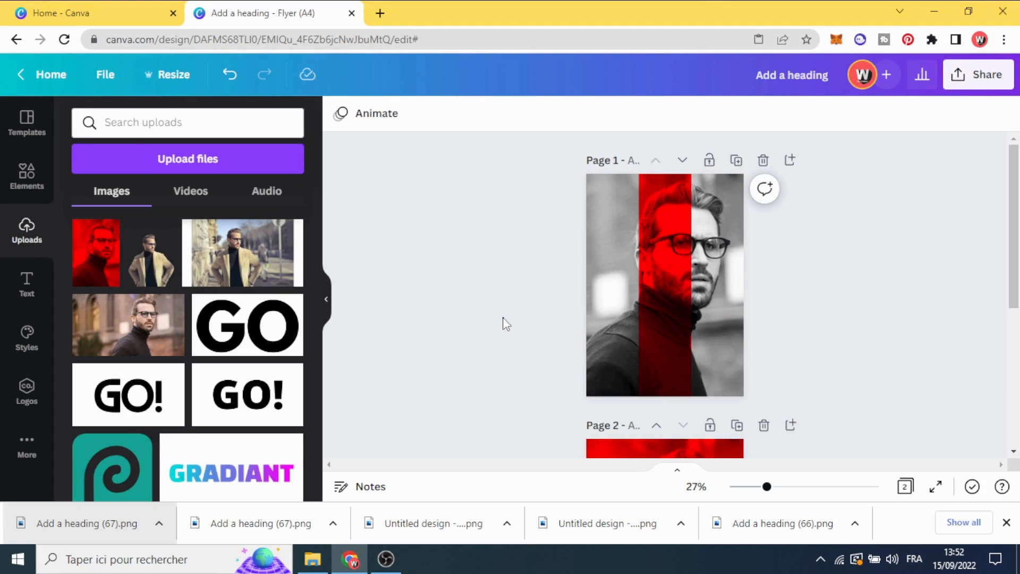
scroll(509, 319, down, 3)
scroll(508, 343, up, 3)
Search the elements for "fog" and add the first fog graphic to page 1
click(25, 179)
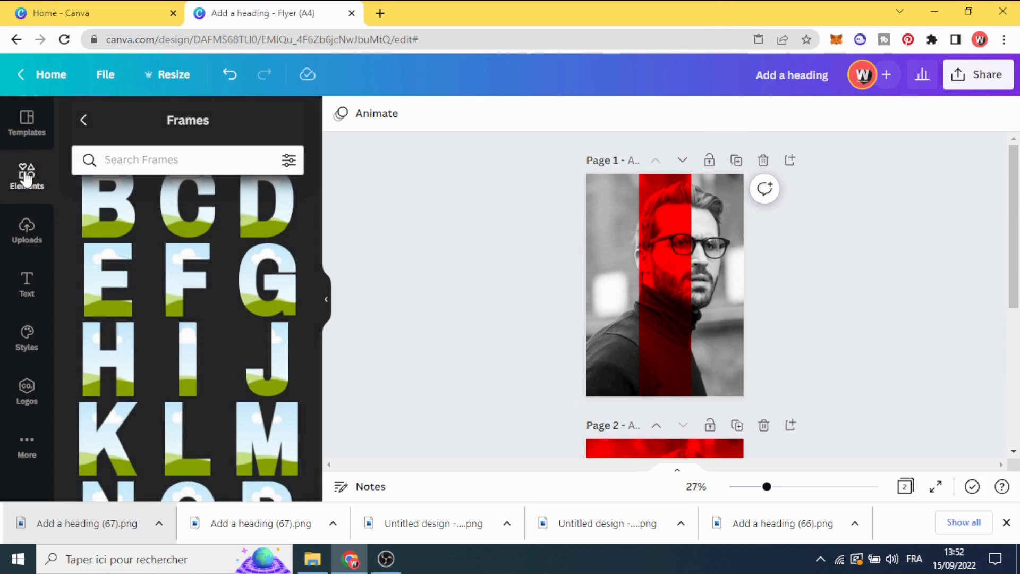
click(82, 122)
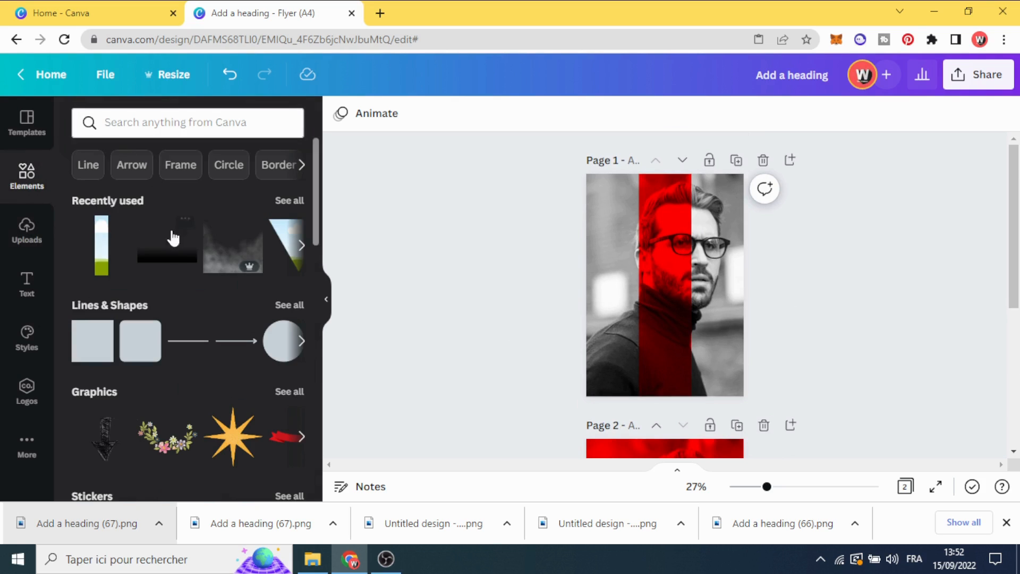
click(116, 126)
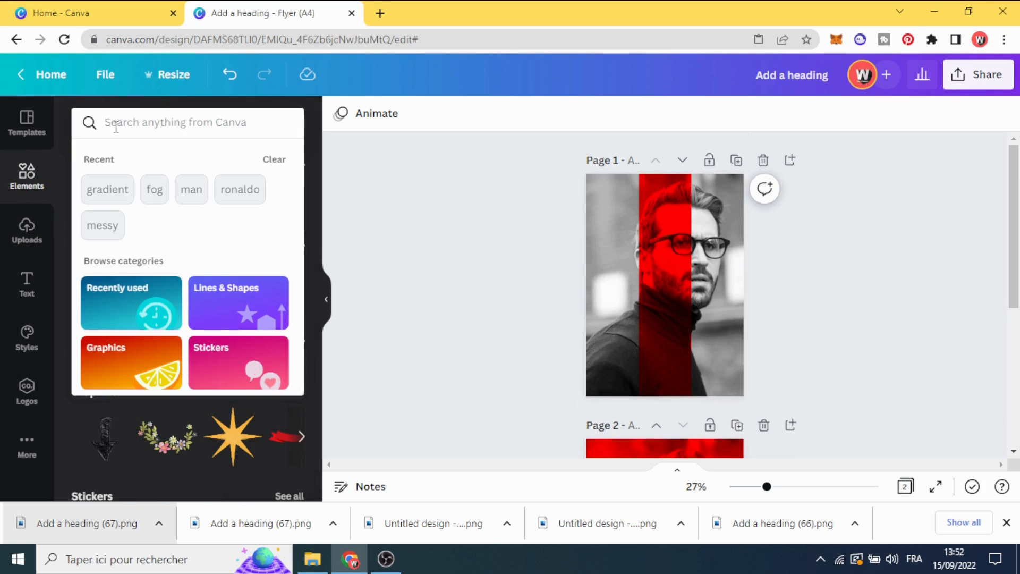
text(go)
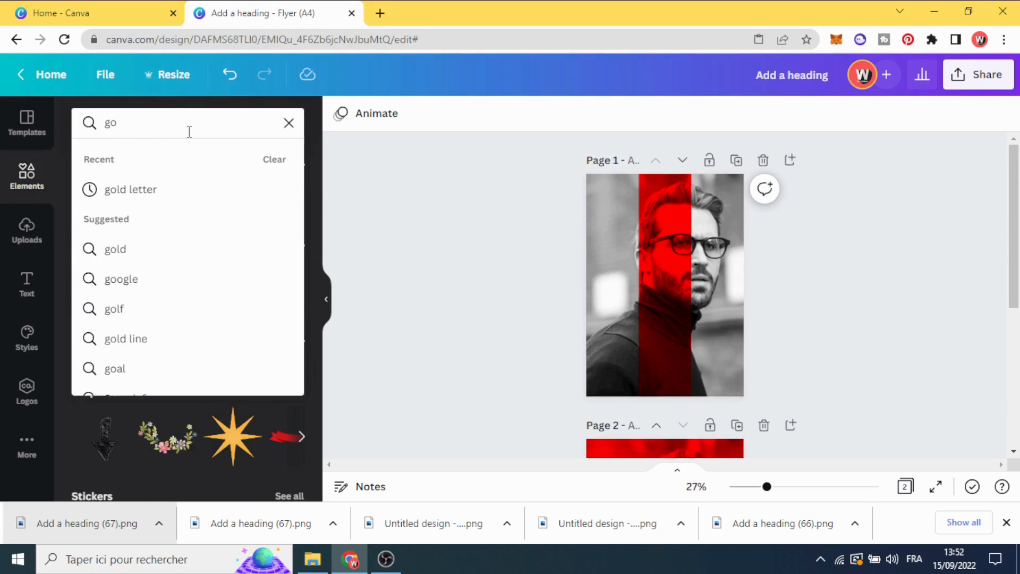
click(187, 124)
text(fog)
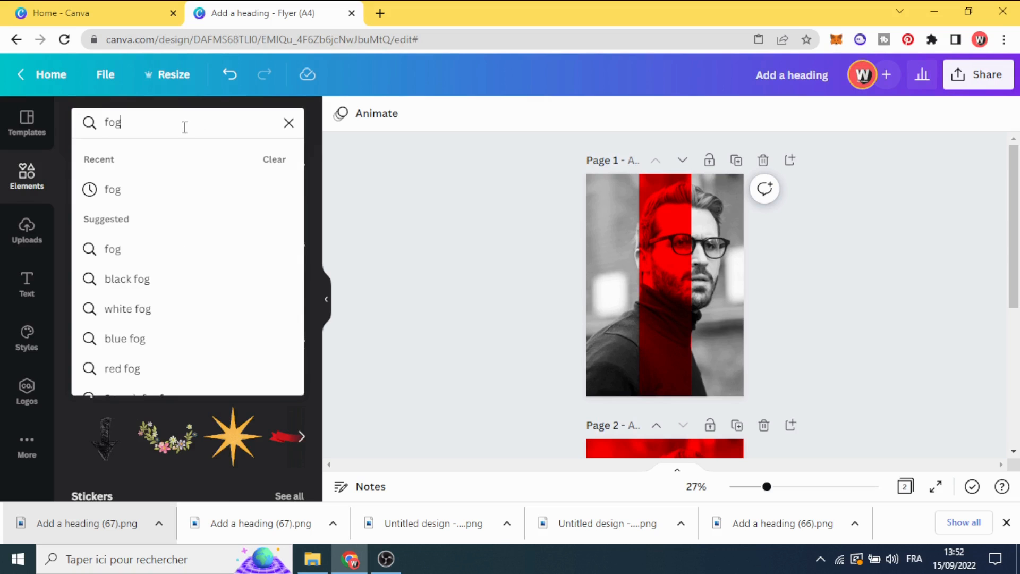
key(Return)
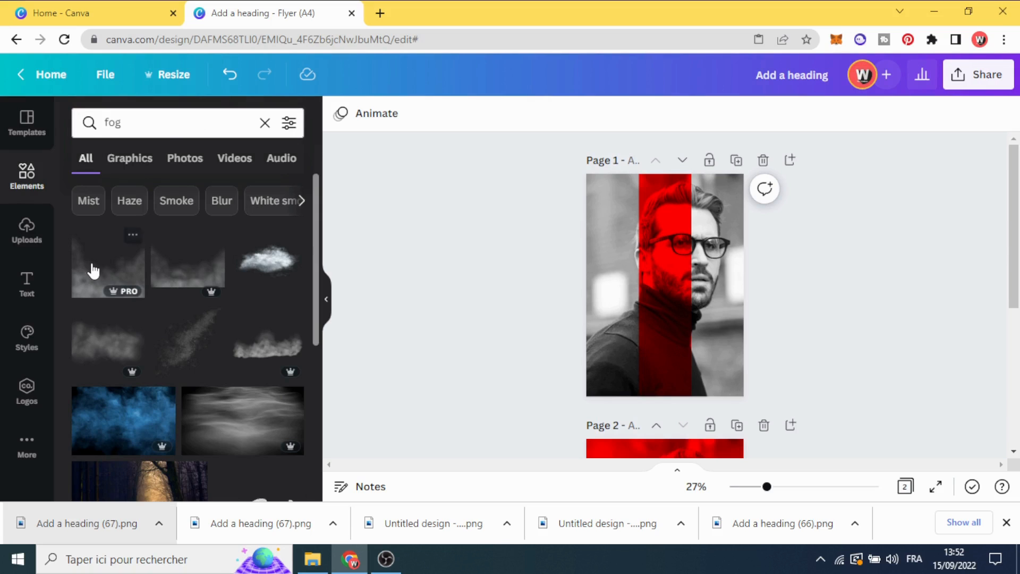
click(93, 272)
Enlarge the fog graphic to the full page width and align it with the bottom edge of page 1
drag(635, 318, 621, 310)
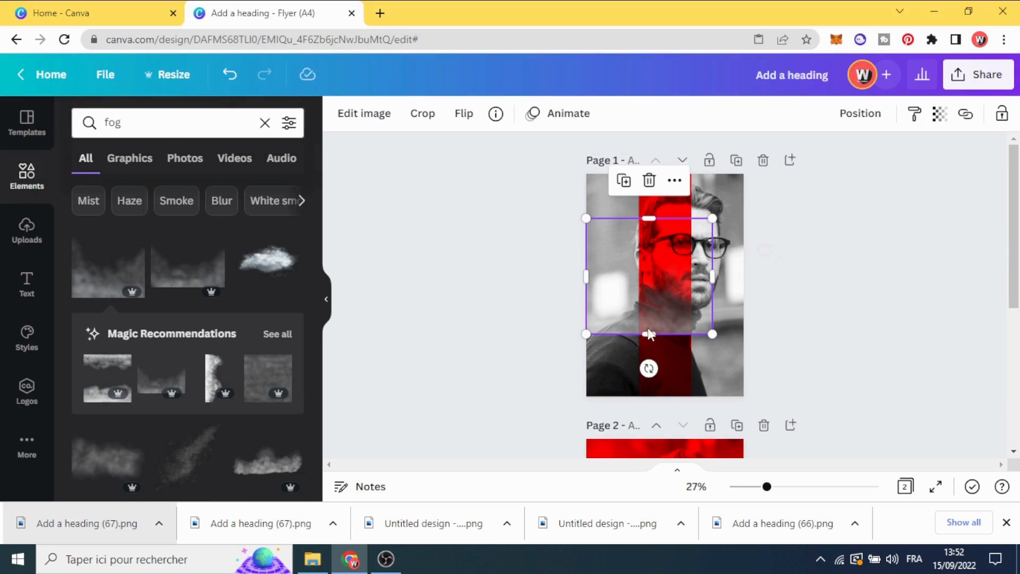
drag(714, 338, 681, 357)
click(639, 214)
click(641, 218)
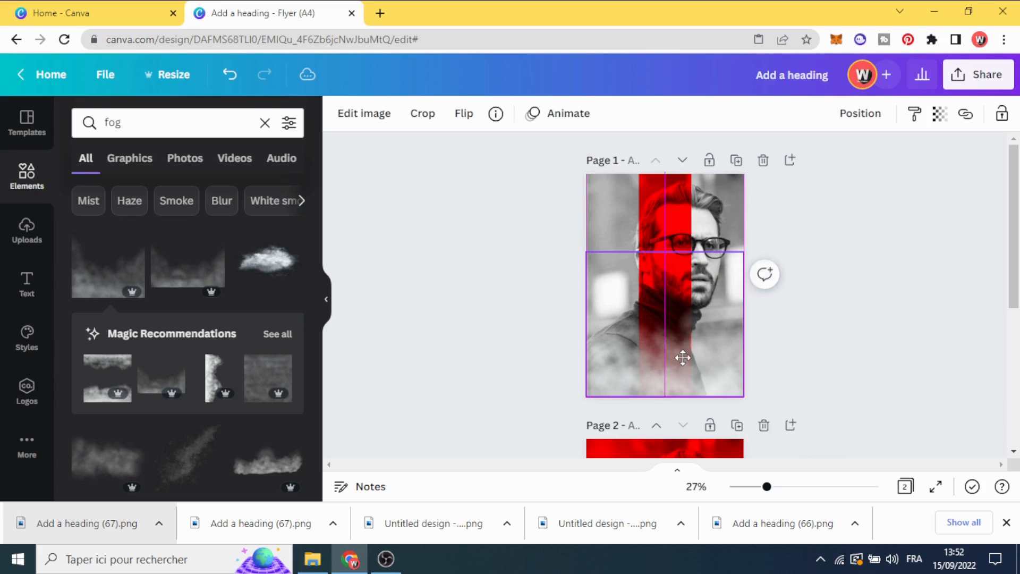
click(528, 298)
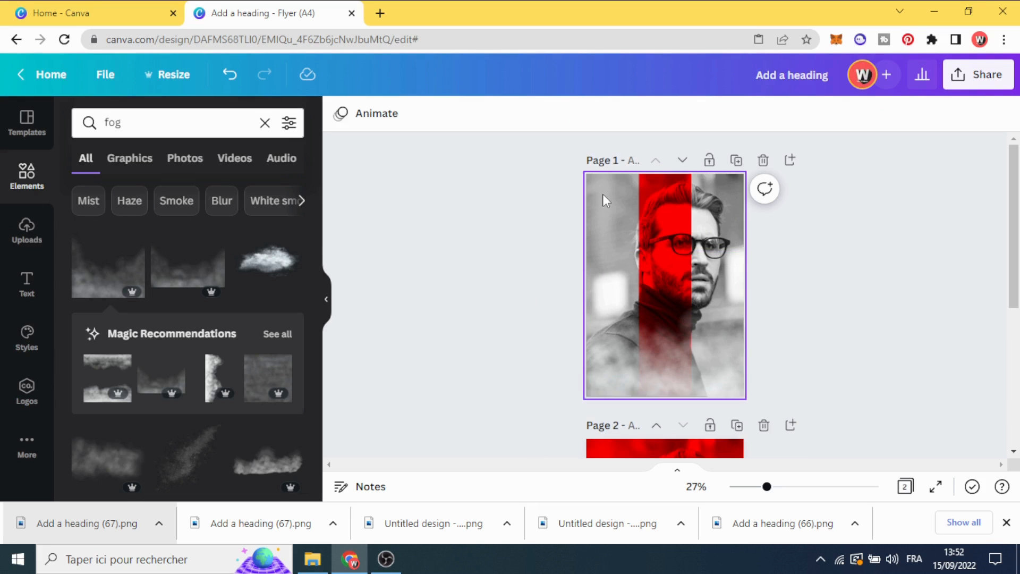
Add the uploaded cut-out of the man in the beige coat and size it to stand centred at the page's bottom edge
click(27, 229)
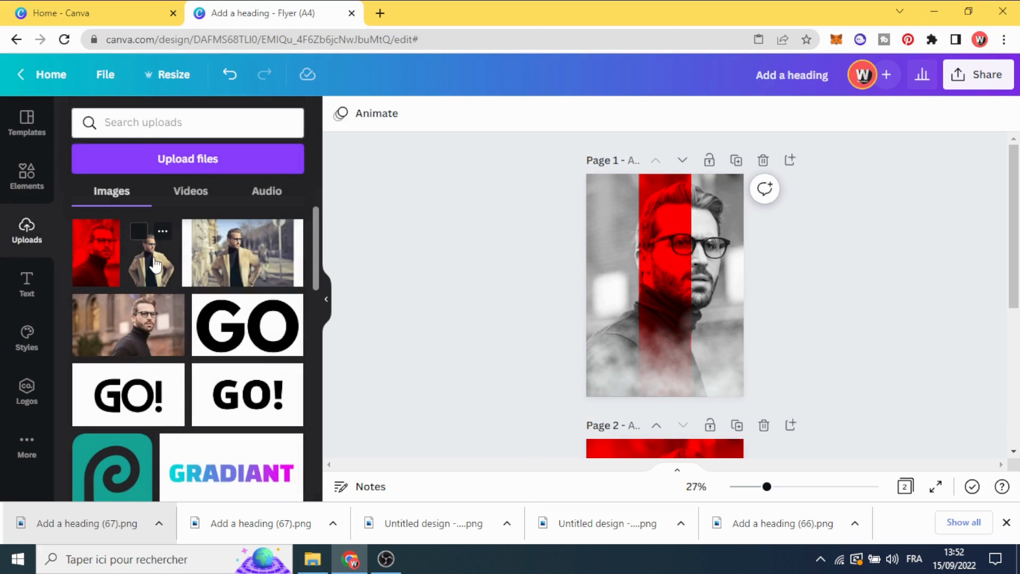
click(155, 264)
drag(657, 346, 659, 355)
drag(605, 232, 614, 244)
drag(667, 336, 663, 337)
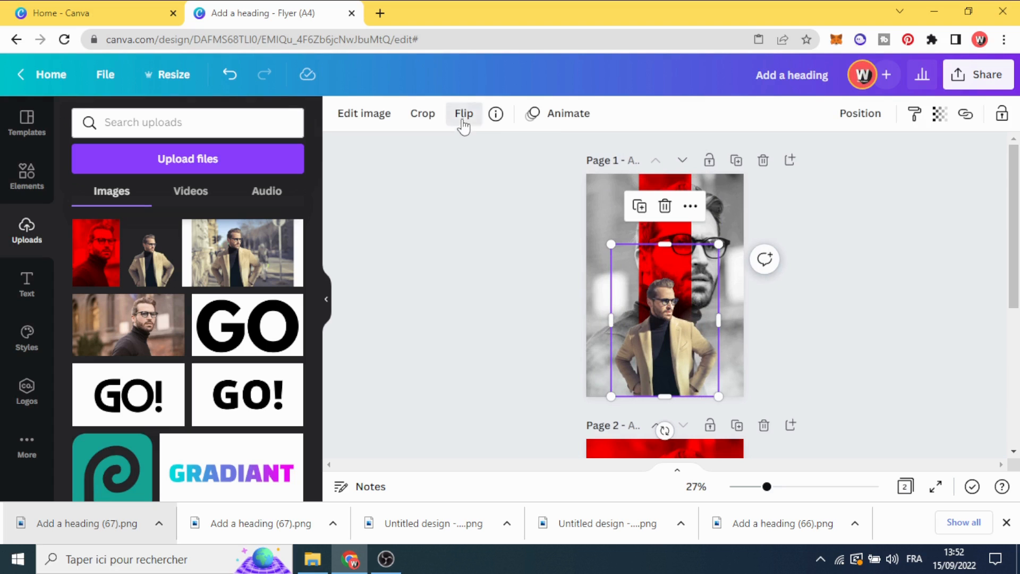
Flip the cut-out man horizontally and open his image editing options
click(463, 114)
click(501, 184)
click(501, 184)
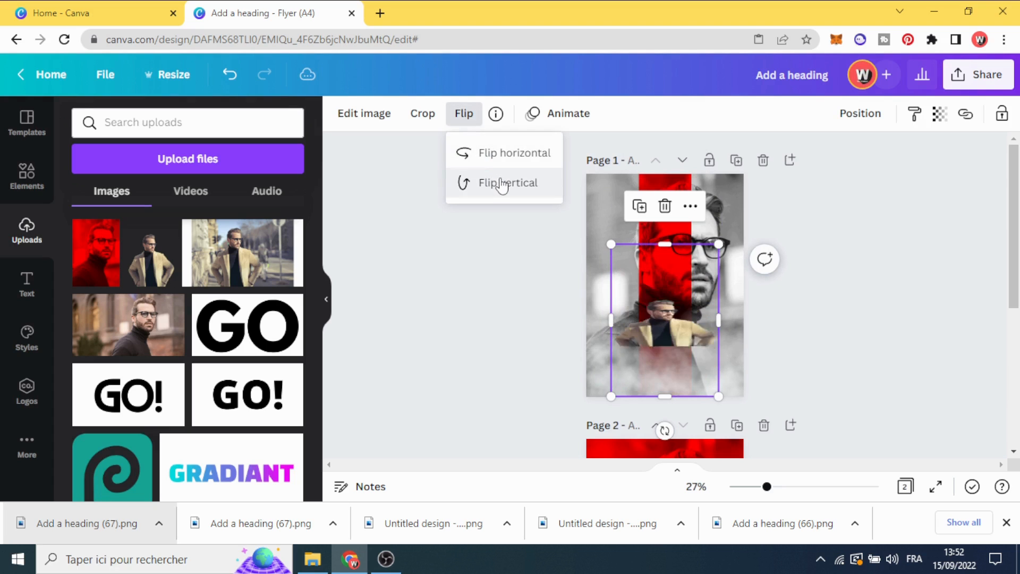
click(500, 155)
click(364, 114)
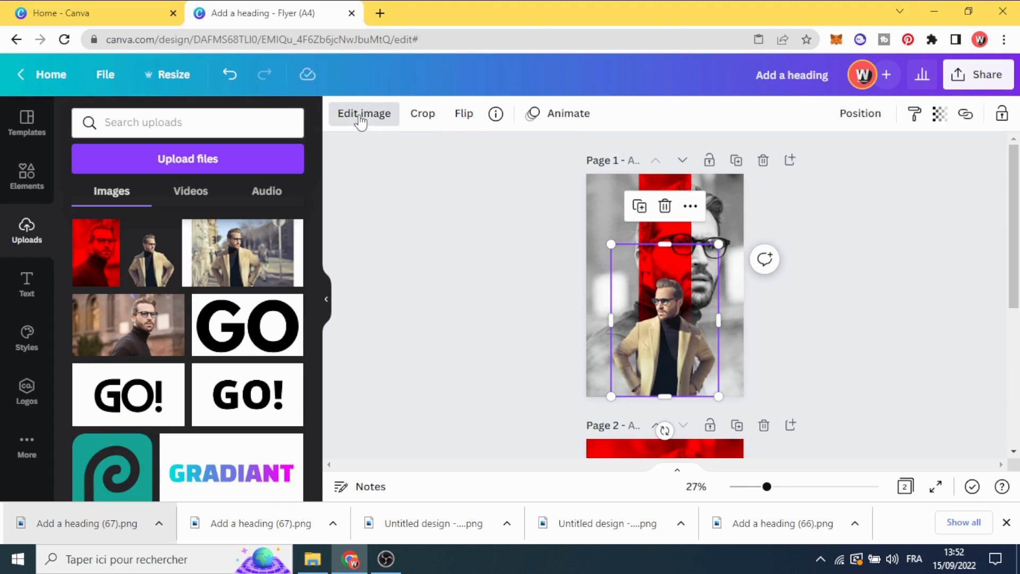
Turn the cut-out man black and white with saturation -100 and raise his contrast to 35
click(108, 245)
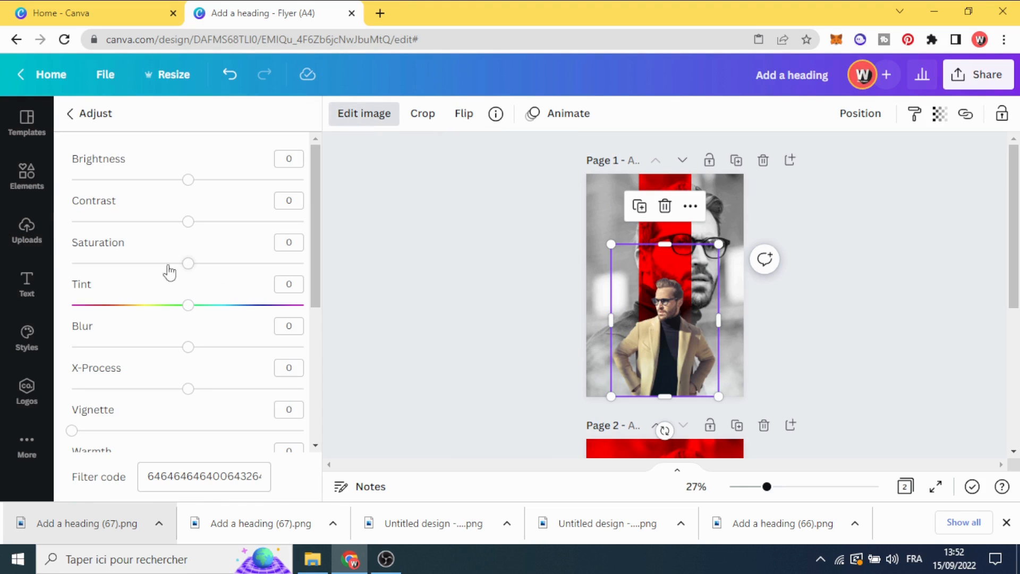
drag(187, 265, 72, 264)
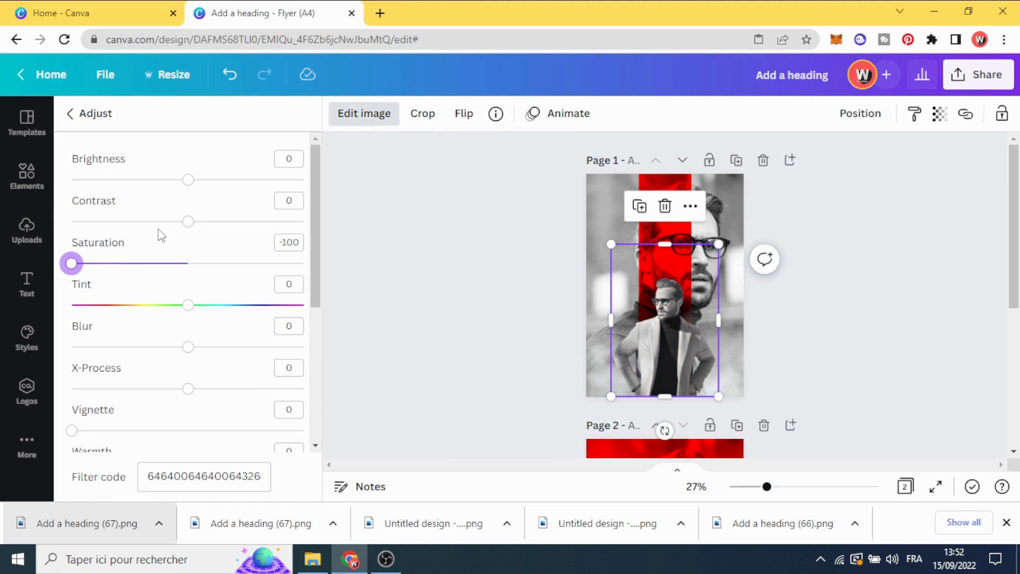
drag(189, 222, 229, 222)
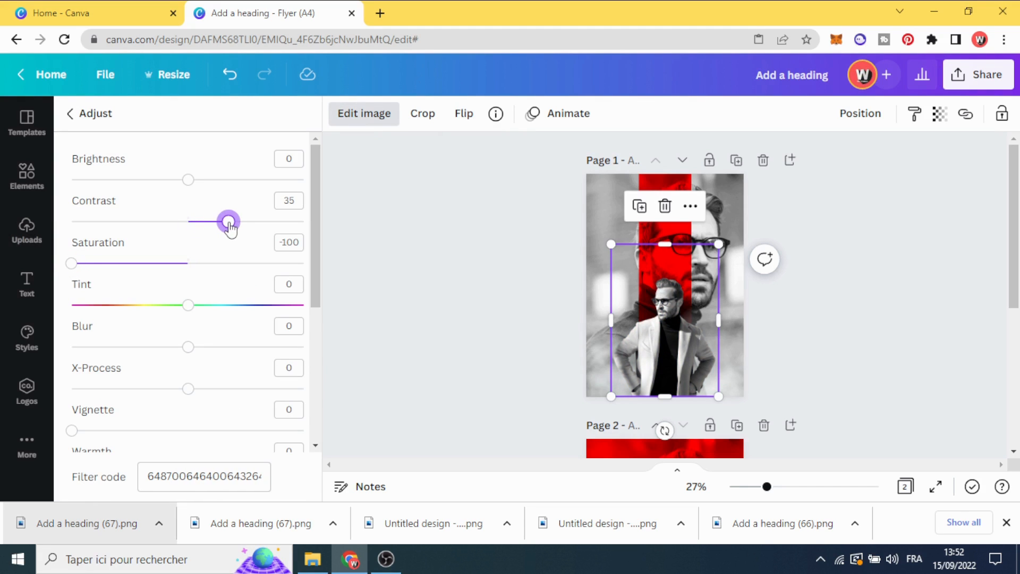
click(392, 276)
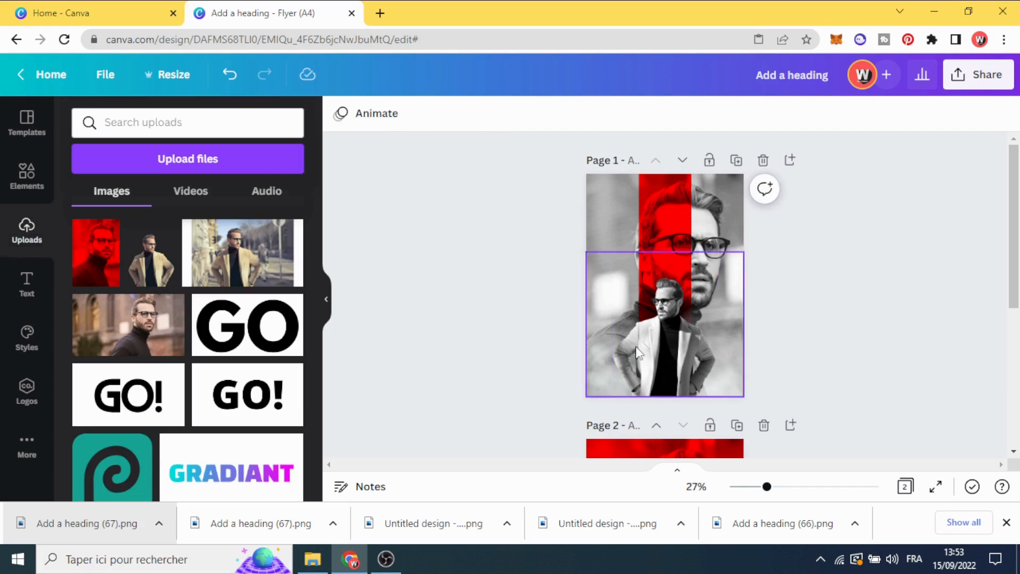
click(653, 349)
drag(653, 348, 653, 348)
click(477, 316)
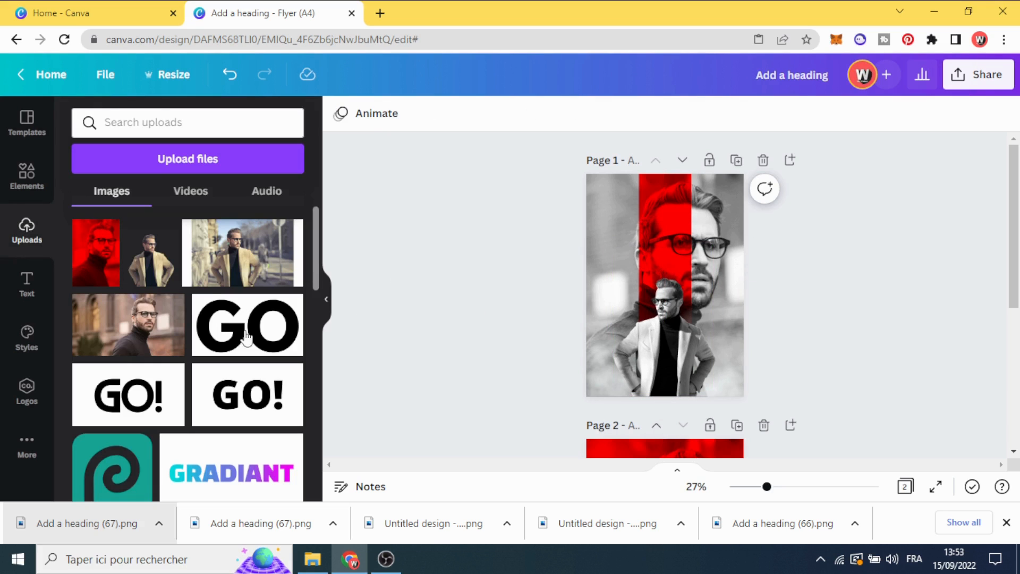
Search the elements for "gradient" and add the black fade-to-transparent gradient graphic to page 1
click(11, 182)
double_click(131, 128)
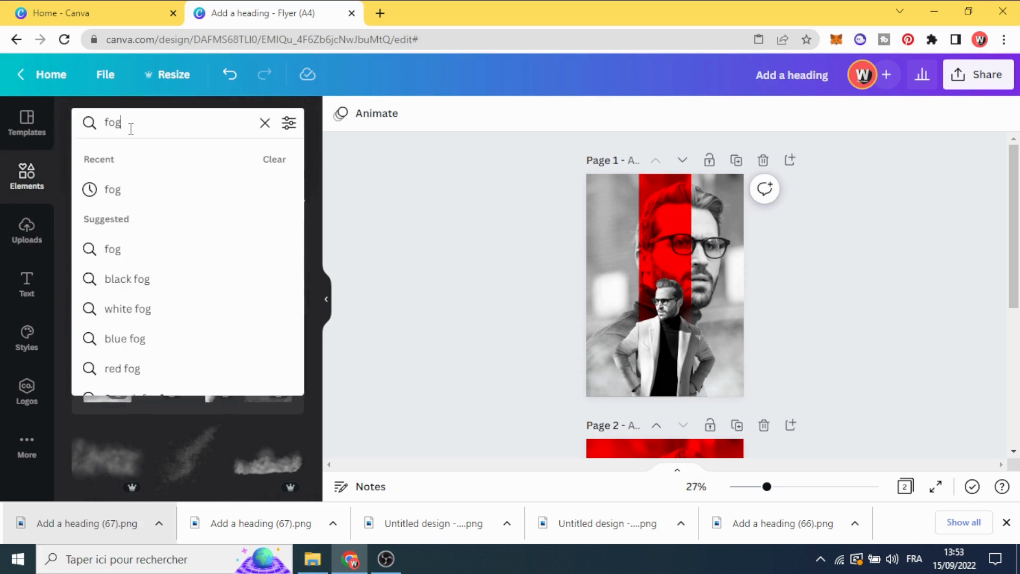
click(131, 159)
click(134, 123)
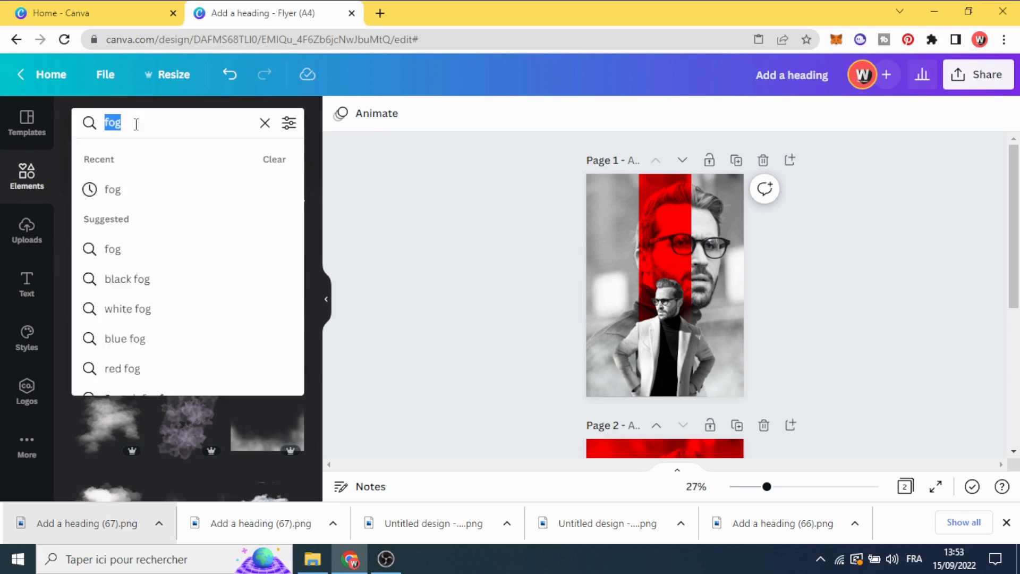
text(gra)
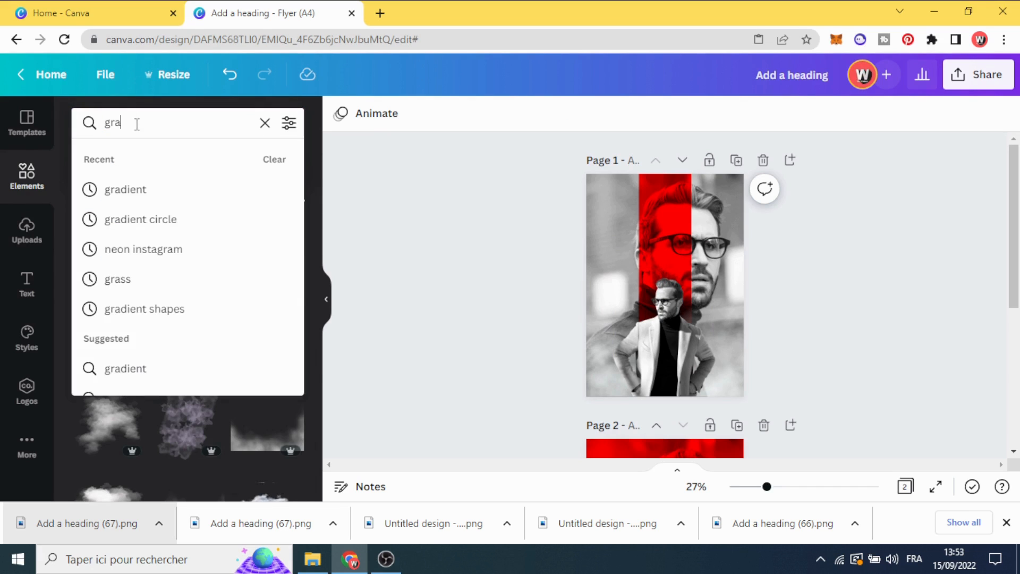
click(127, 200)
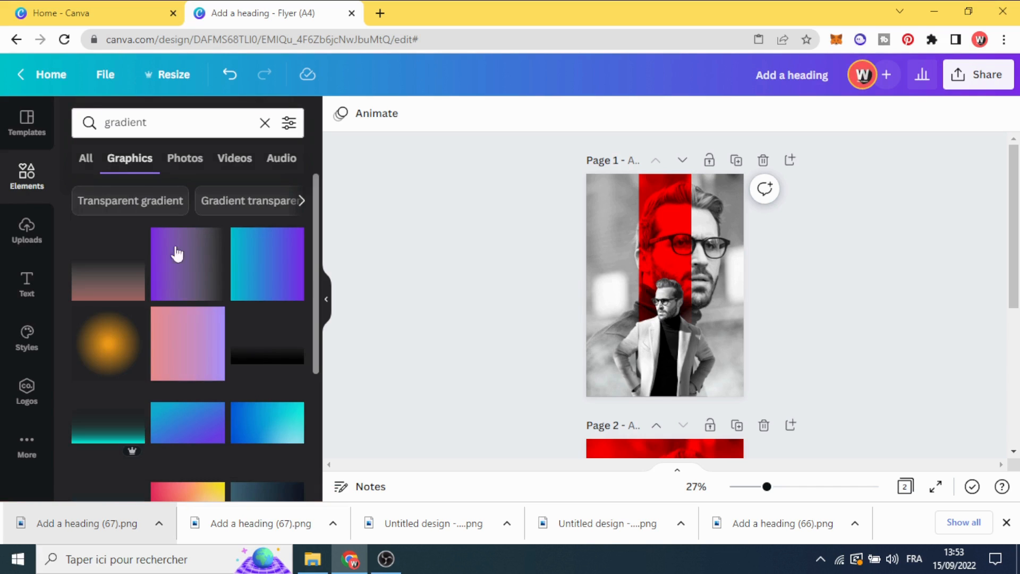
click(266, 363)
Flip the black gradient vertically, enlarge it to the full page width and align it with the top edge of page 1
drag(643, 295, 606, 218)
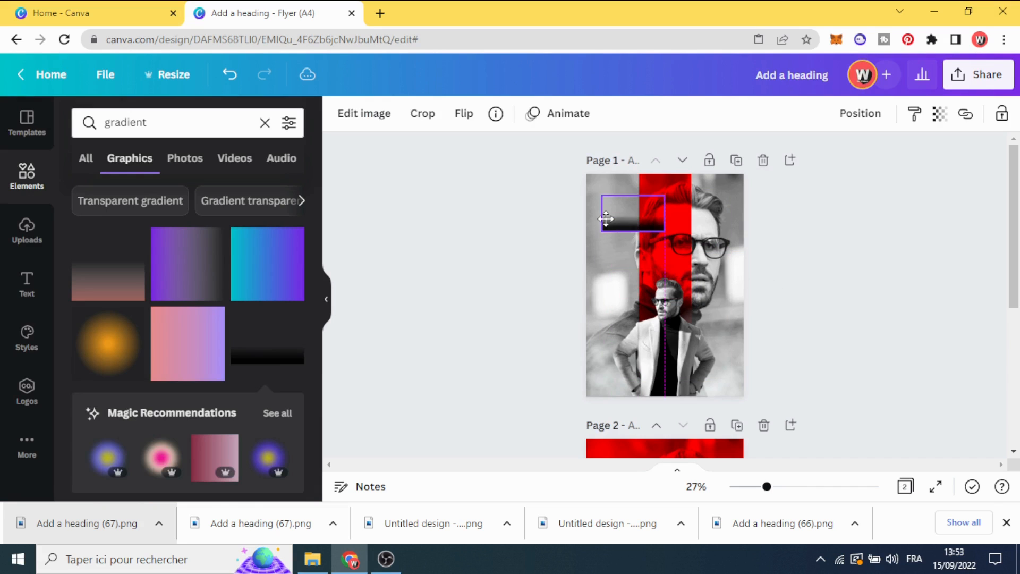
click(463, 118)
click(499, 184)
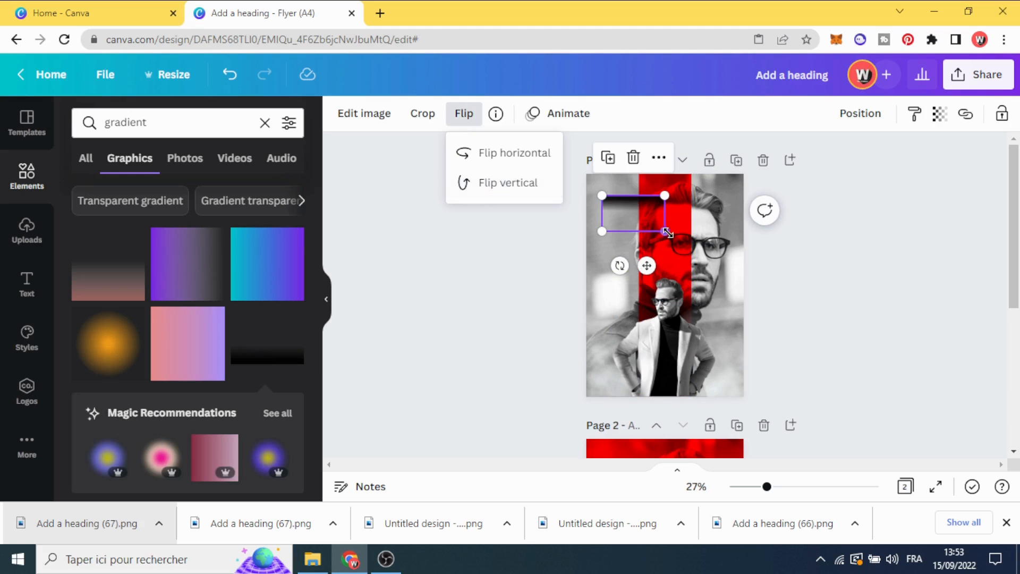
drag(664, 232, 753, 290)
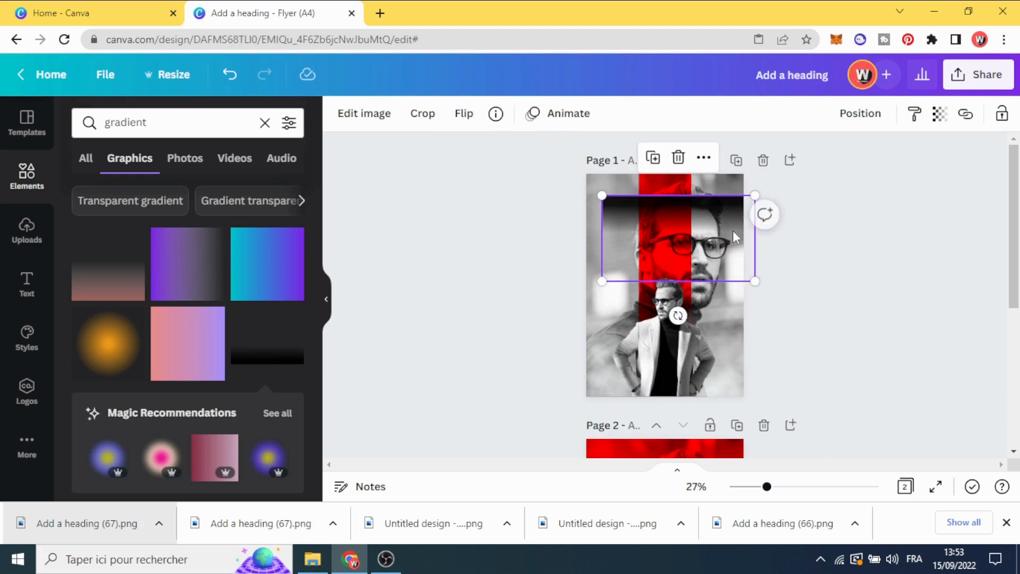
drag(731, 233, 719, 211)
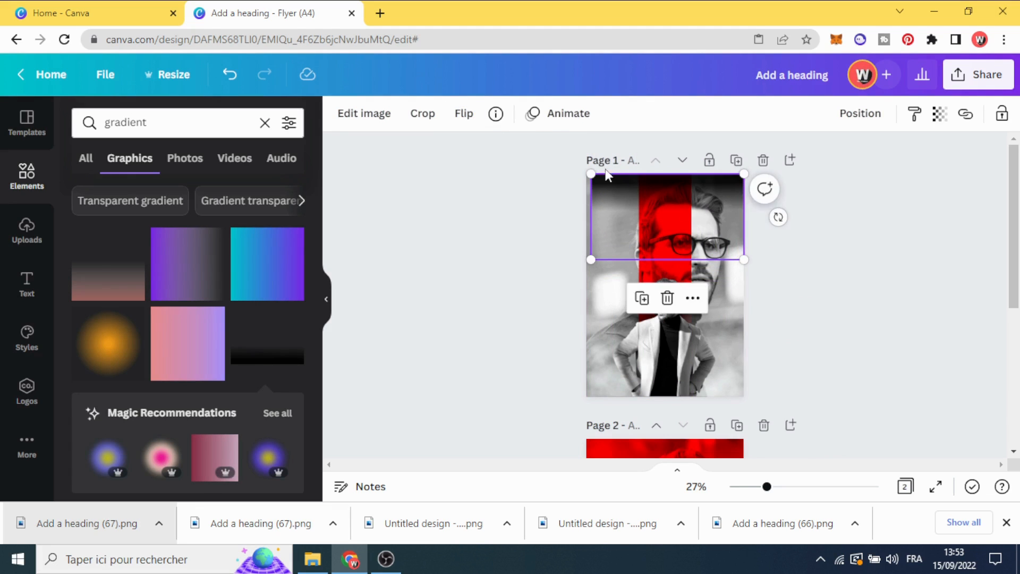
drag(587, 170, 585, 170)
click(514, 218)
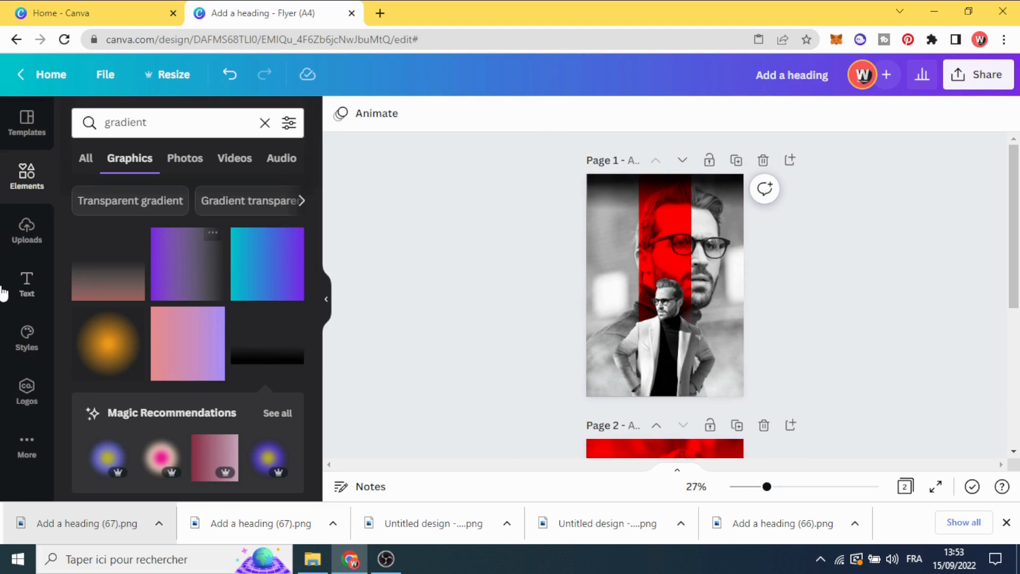
Add a heading to page 1 and replace its text with "Fashion"
click(27, 284)
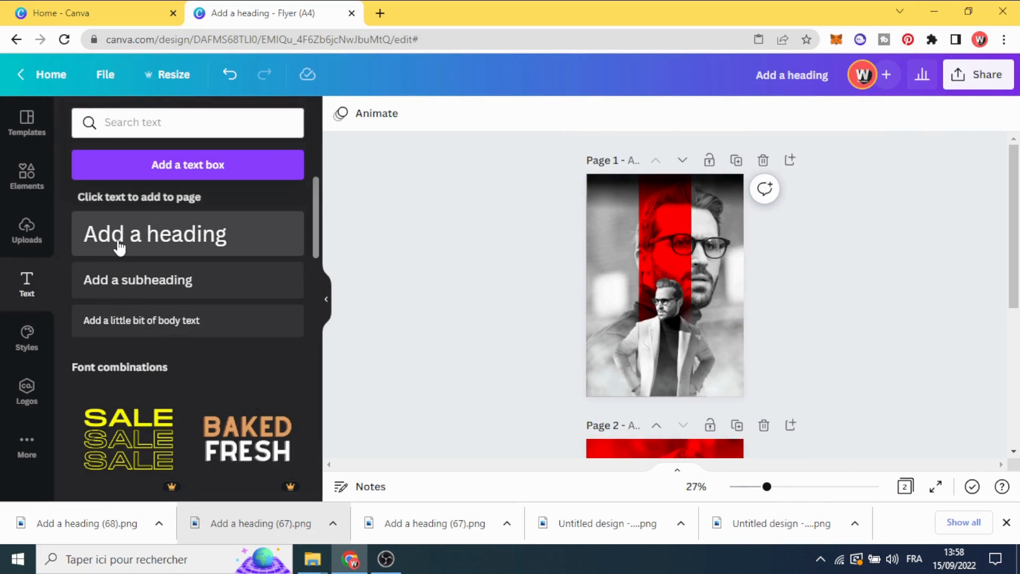
click(119, 247)
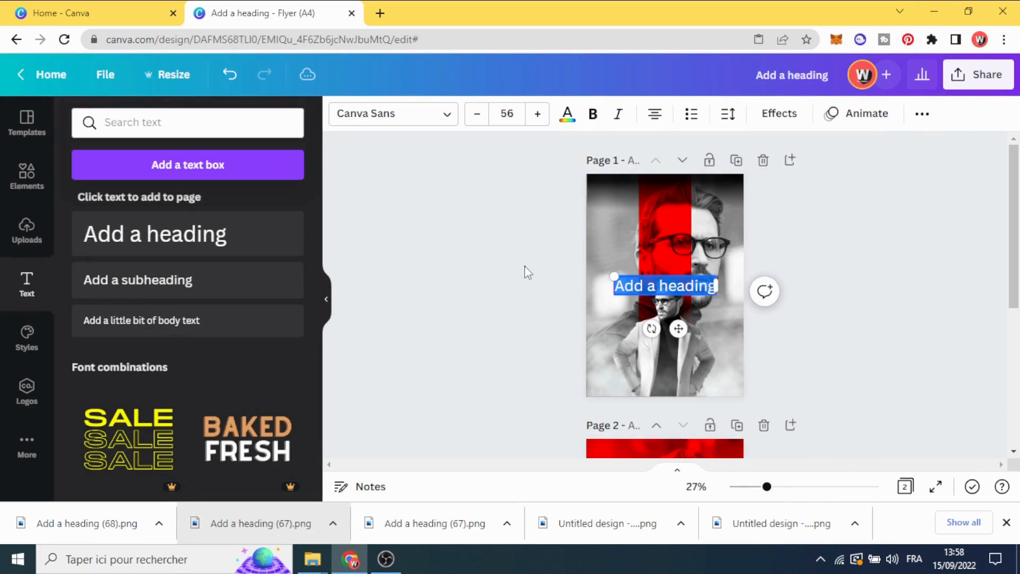
click(524, 265)
click(656, 287)
click(654, 285)
text(Fa)
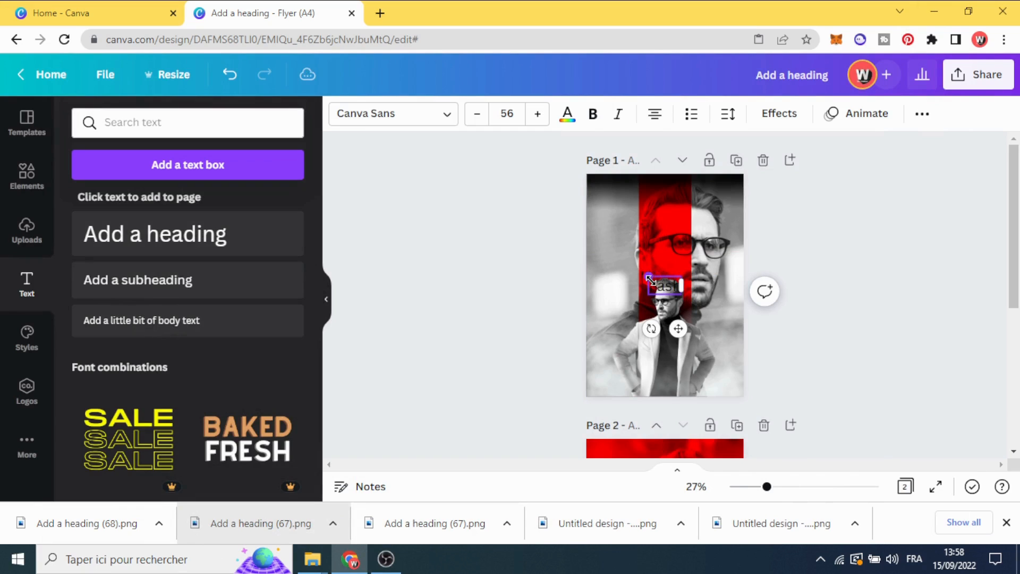
text(shion)
Set the "Fashion" heading in white Amsterdam Four and enlarge it to font size 181, almost the full page width
drag(638, 276, 587, 244)
click(414, 118)
text(FO)
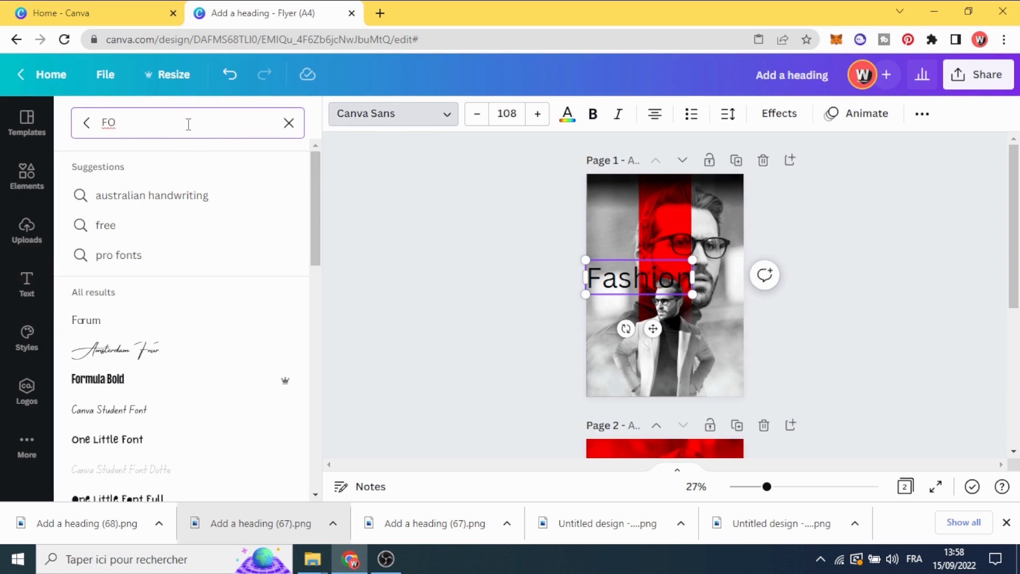
click(154, 352)
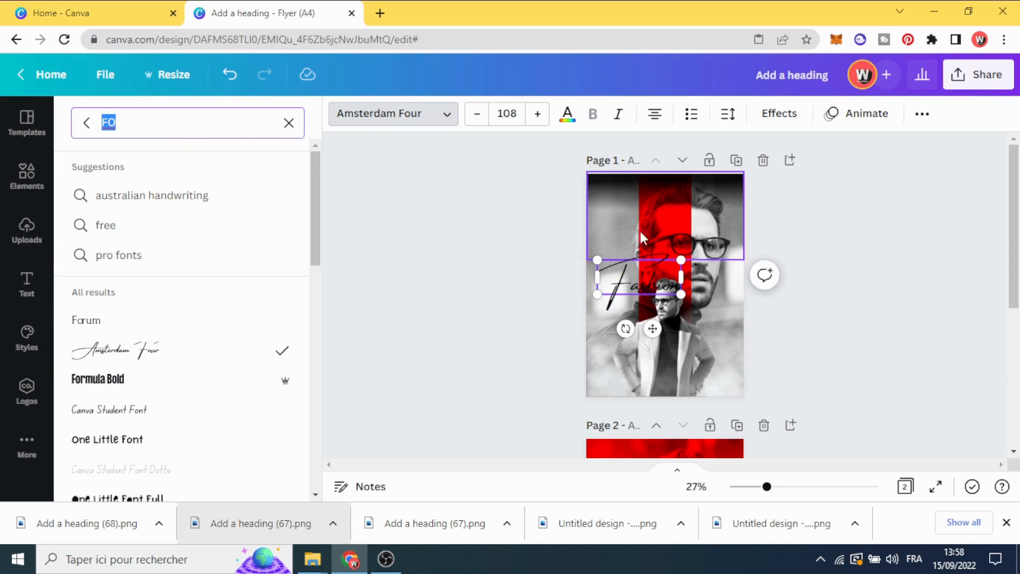
drag(681, 299, 731, 346)
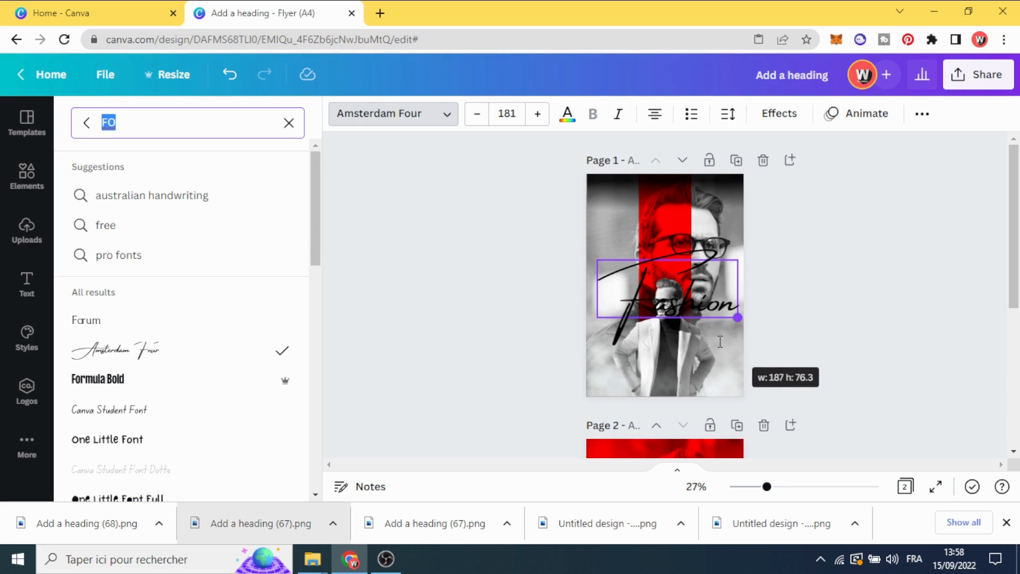
click(567, 114)
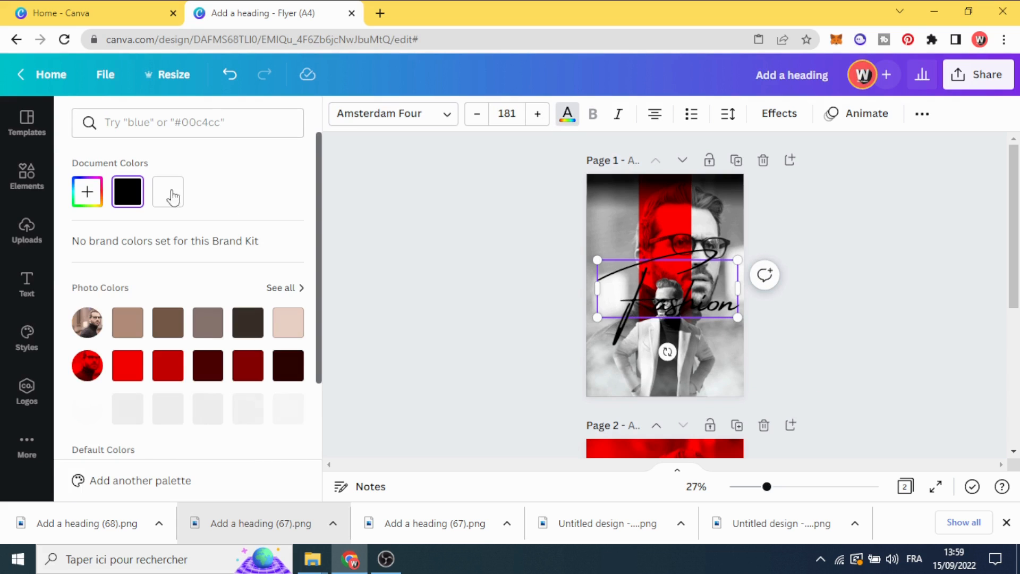
click(169, 192)
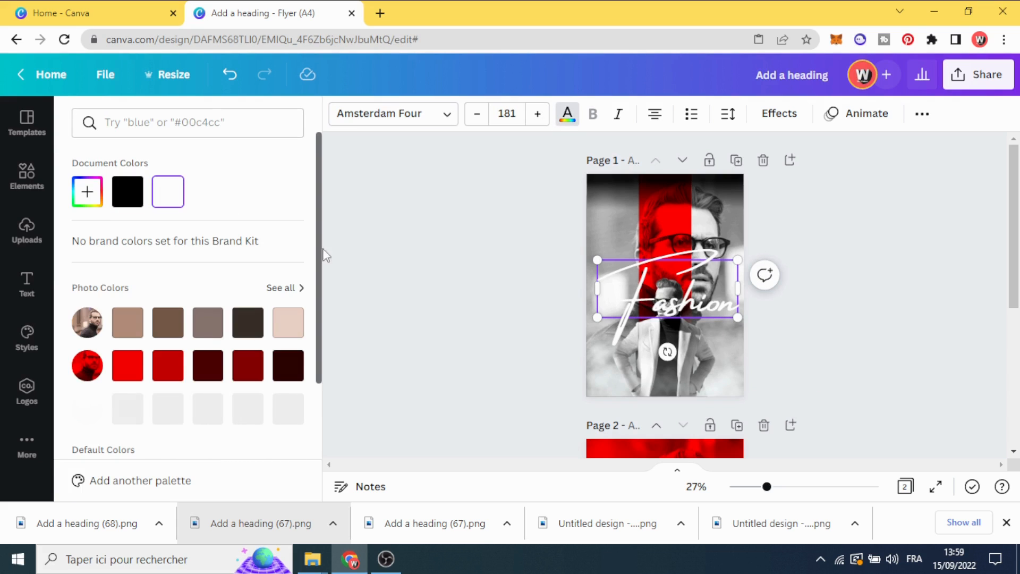
Send the handwritten "Fashion" text to the back, behind the red strip, the fog and the cut-out man
right_click(693, 299)
click(508, 253)
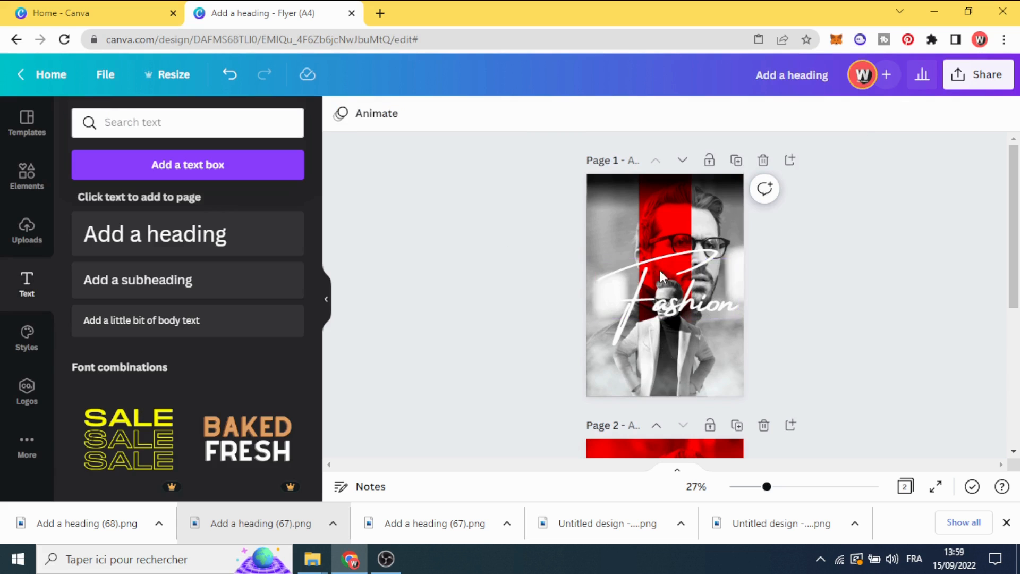
click(707, 259)
right_click(702, 266)
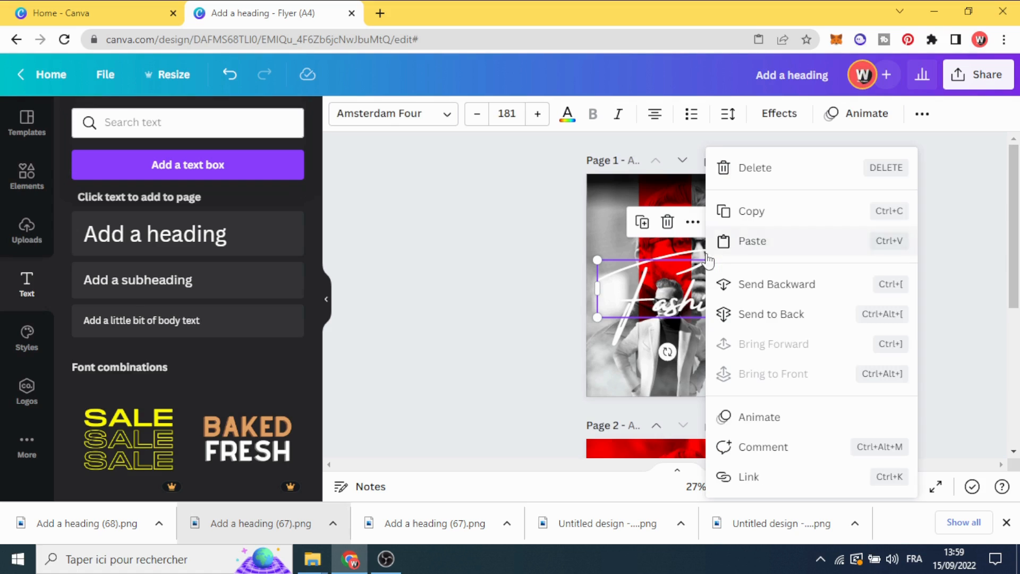
click(765, 315)
click(506, 295)
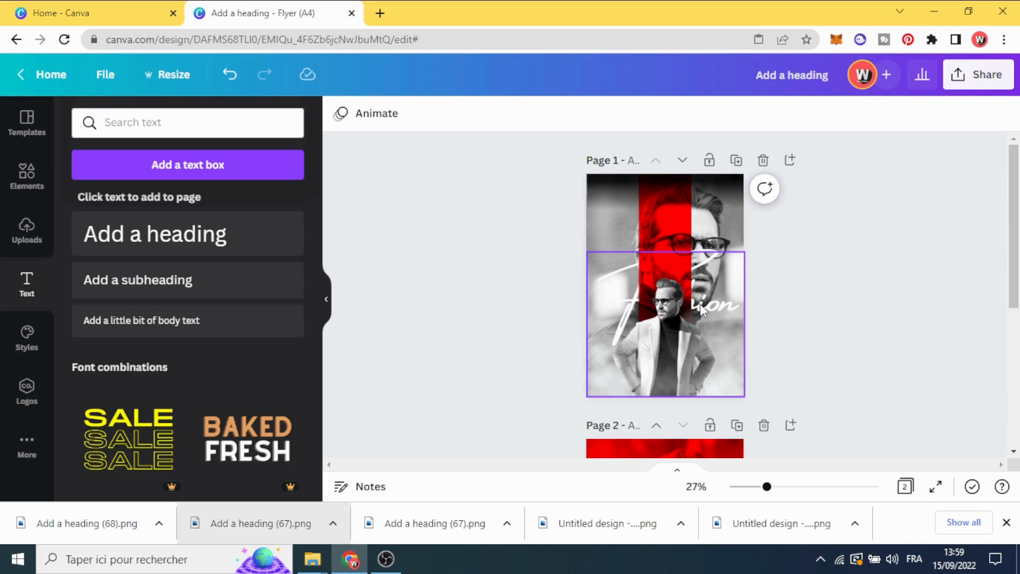
click(716, 307)
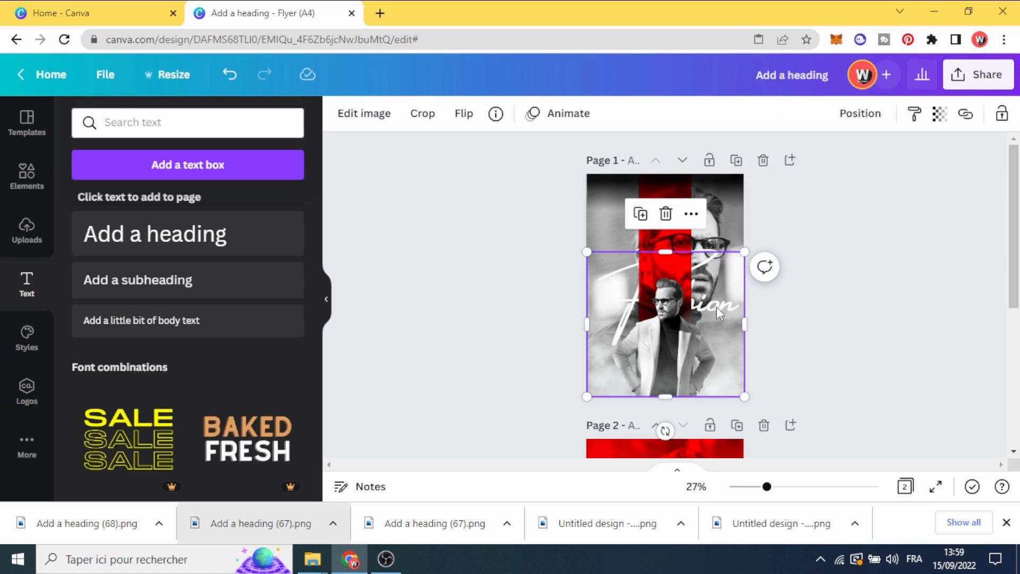
click(509, 280)
Add a second heading near the top of page 1 and change its text to "FASHION"
click(132, 234)
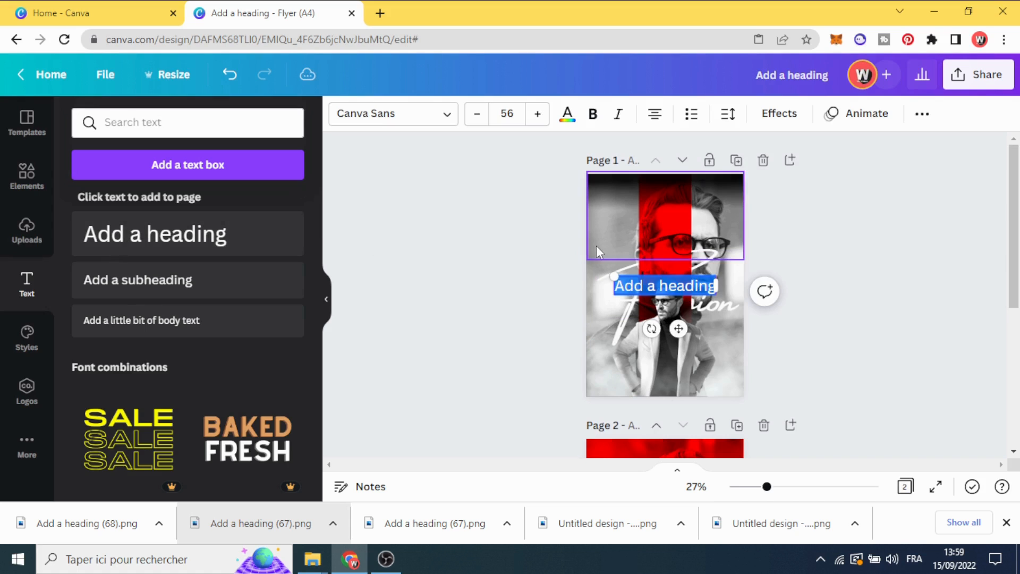
click(497, 298)
drag(662, 289, 647, 211)
double_click(649, 212)
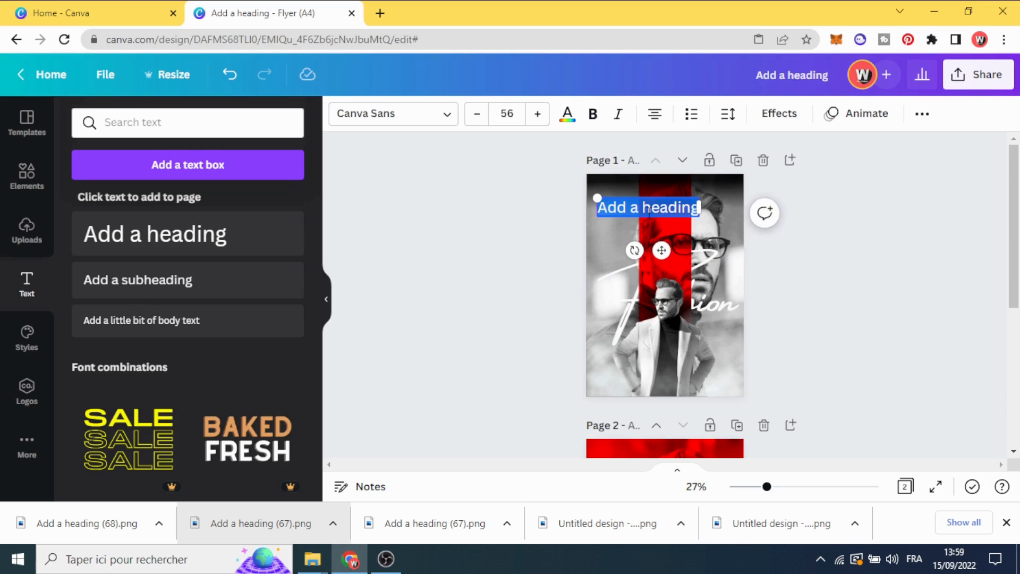
text(FASH)
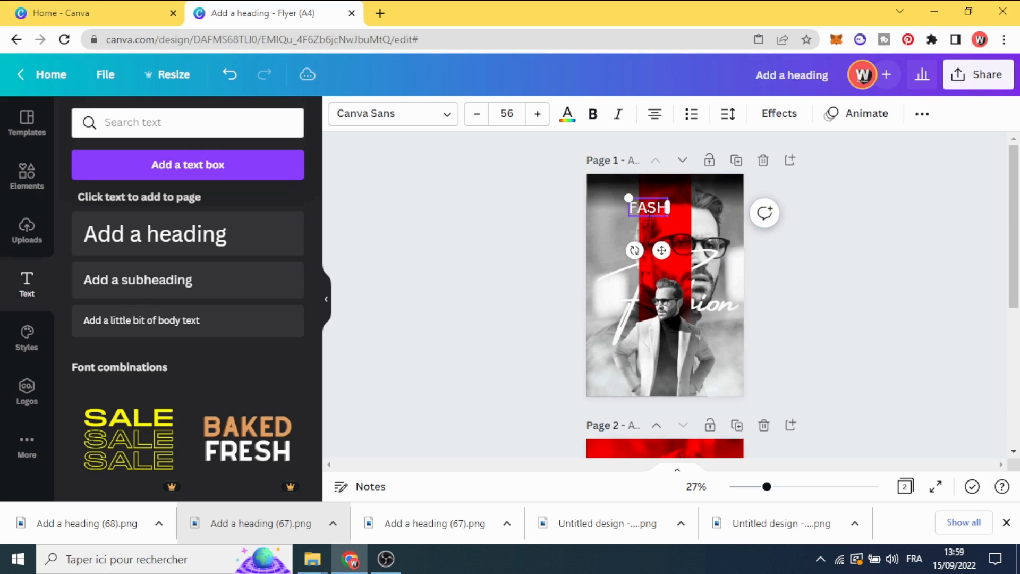
text(ION)
Set the "FASHION" heading in Formula Bold and enlarge it to font size 202, almost spanning the page width
drag(614, 199, 572, 187)
click(388, 117)
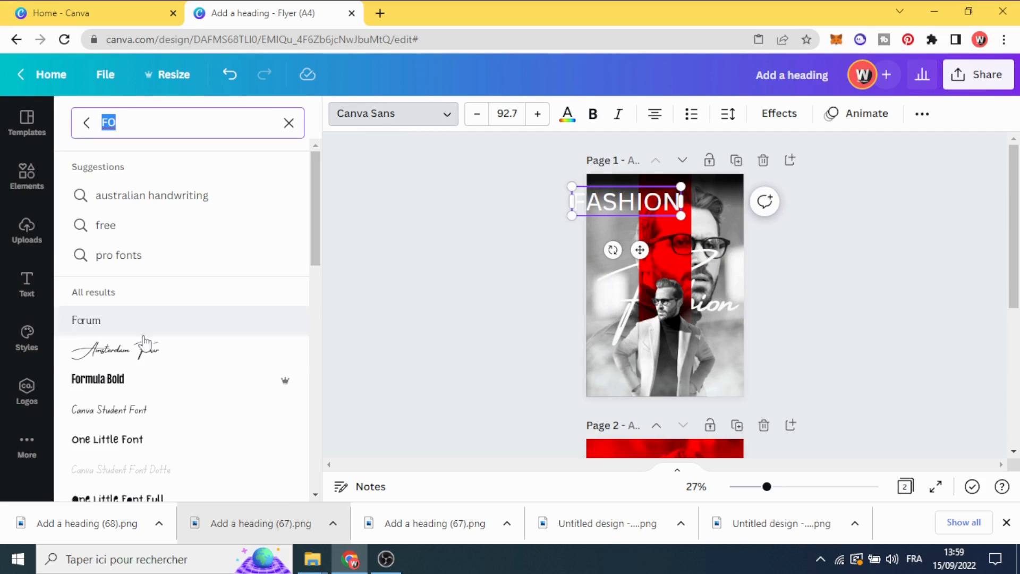
click(137, 377)
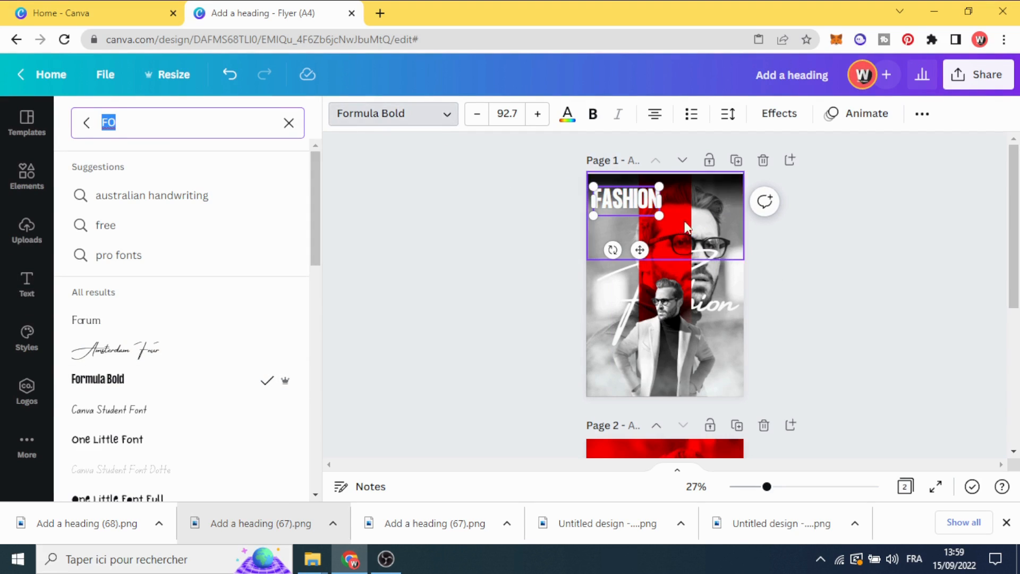
drag(659, 216, 743, 256)
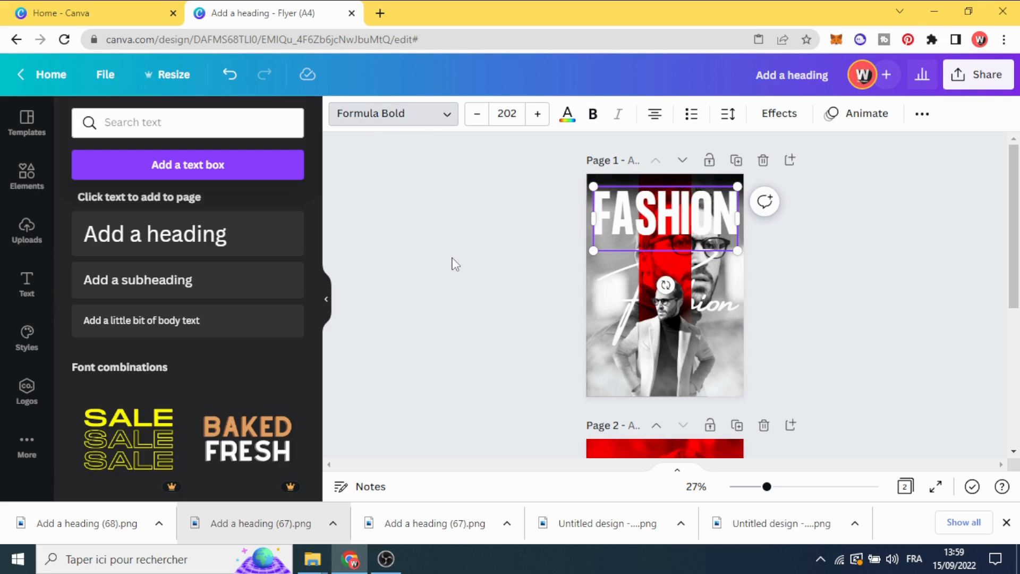
click(490, 247)
Move the "FASHION" heading slightly closer to the page's top edge and apply the Lift text effect
drag(666, 225, 667, 219)
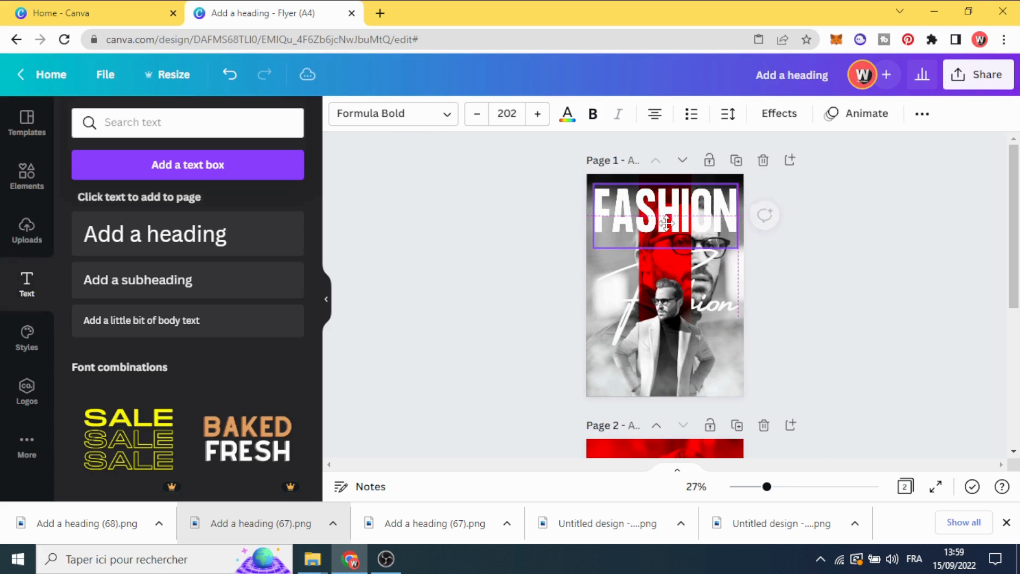
click(773, 123)
click(262, 232)
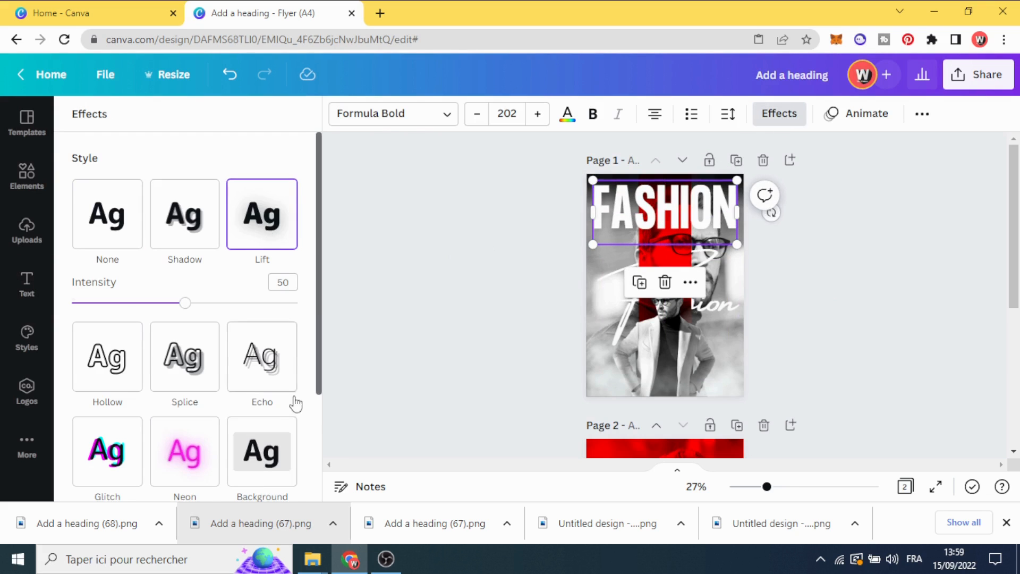
click(456, 314)
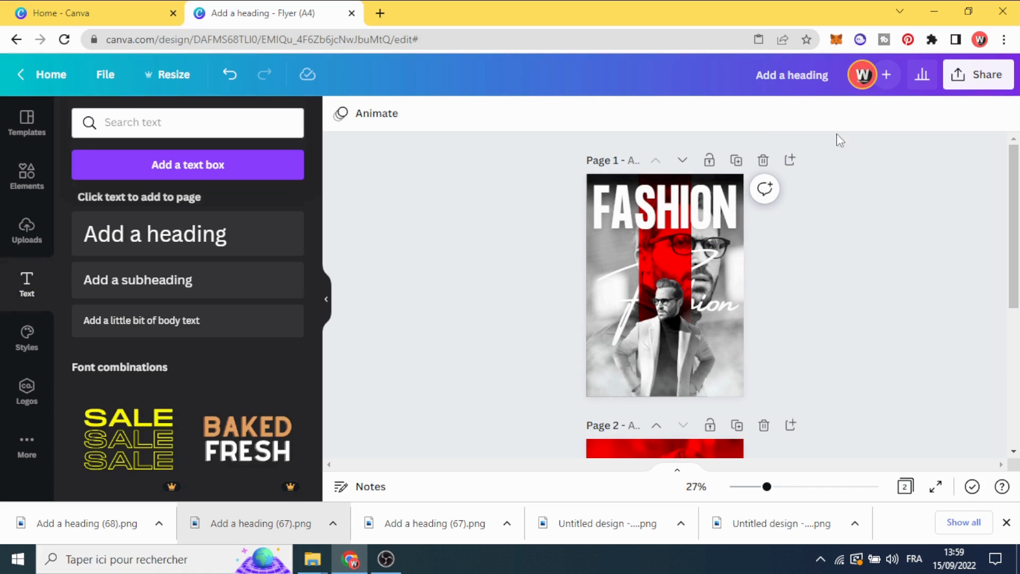
Download only page 1 of the design as a PNG file
click(990, 77)
scroll(952, 183, down, 3)
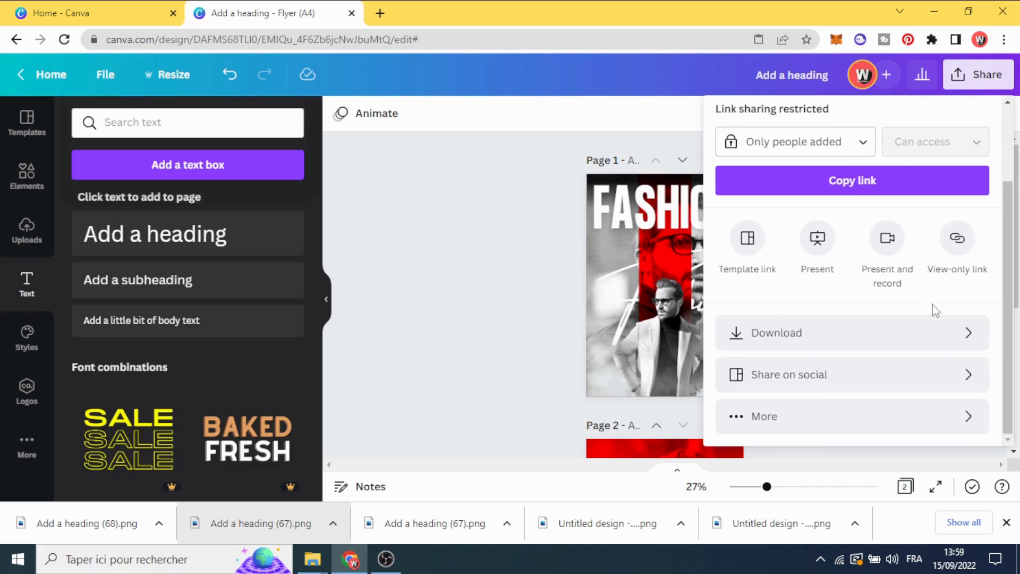
click(937, 332)
click(907, 354)
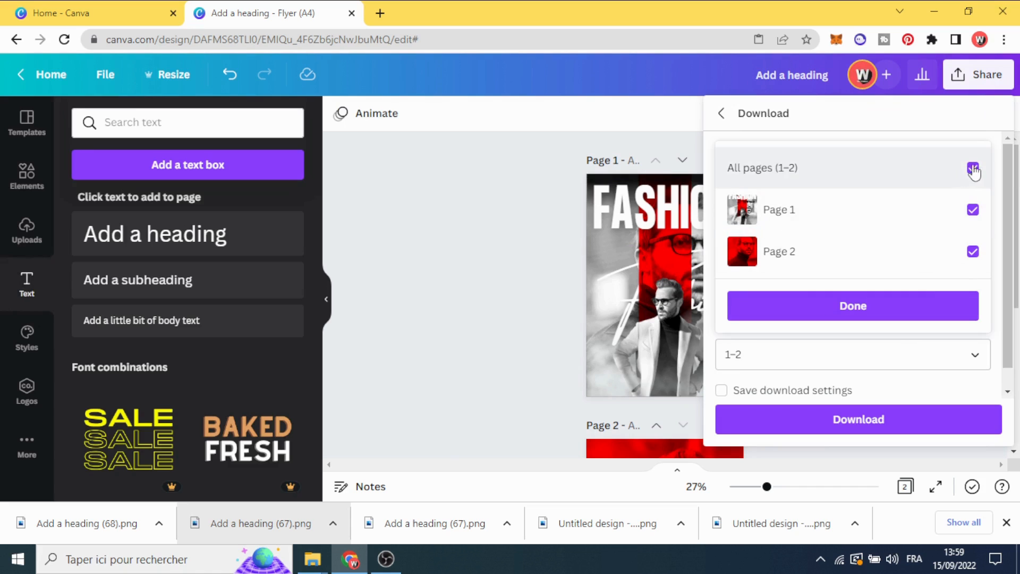
click(973, 167)
click(973, 210)
click(879, 306)
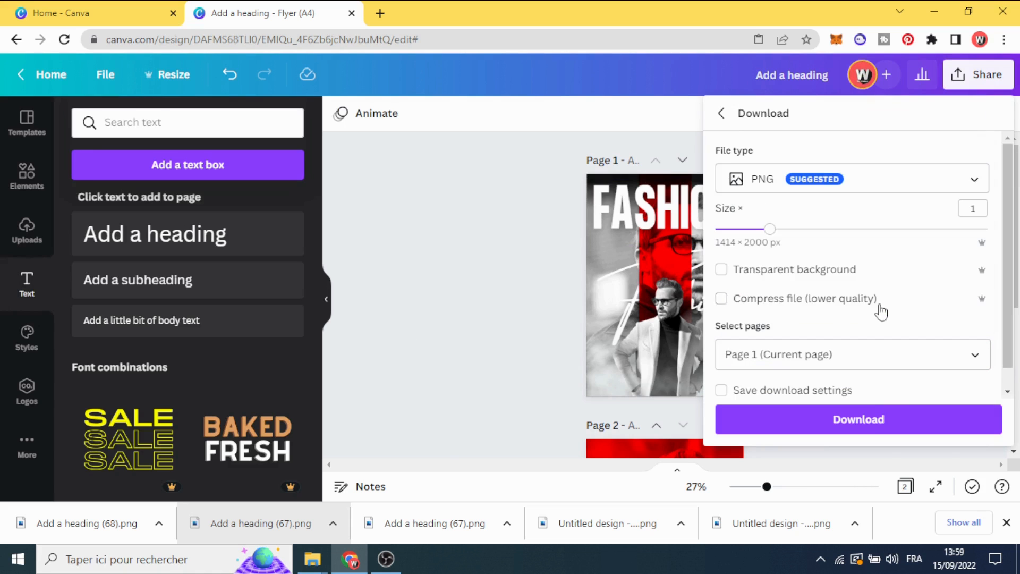
click(881, 419)
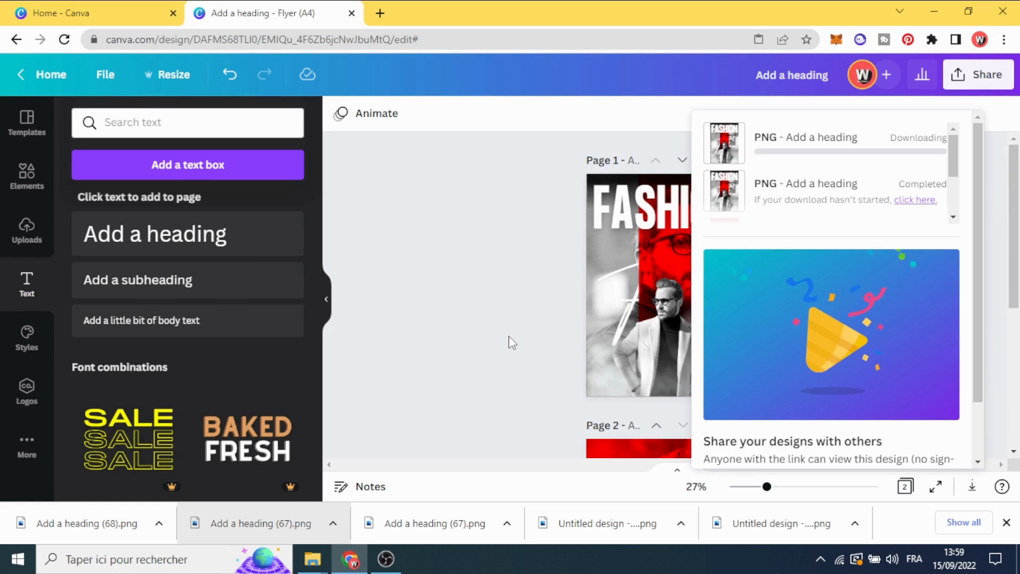